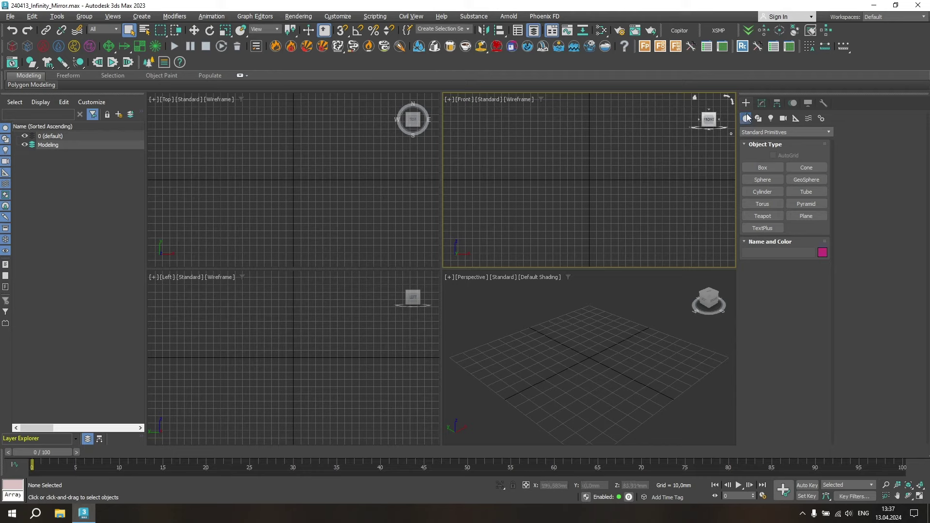
- Draw a rectangle spline in the Front viewport and maximize that view
left_click(758, 118)
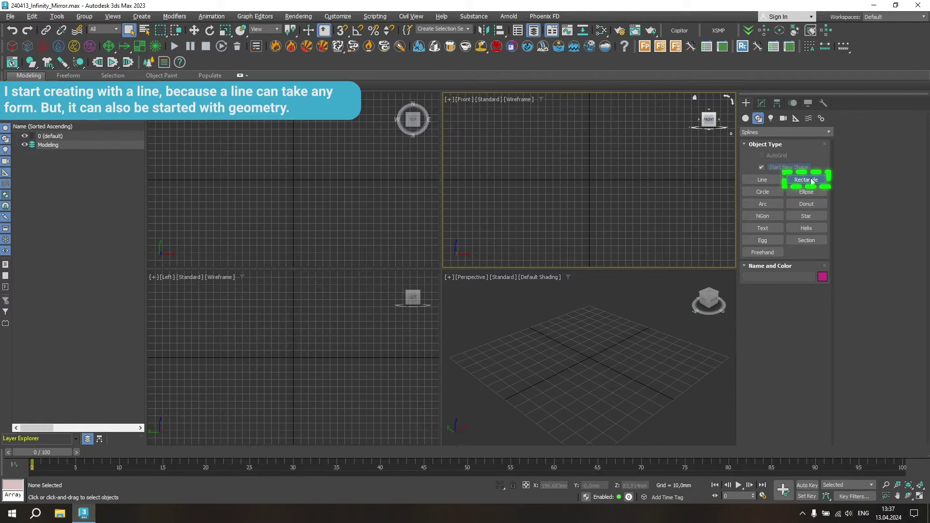
left_click(806, 180)
left_click_drag(629, 192, 504, 83)
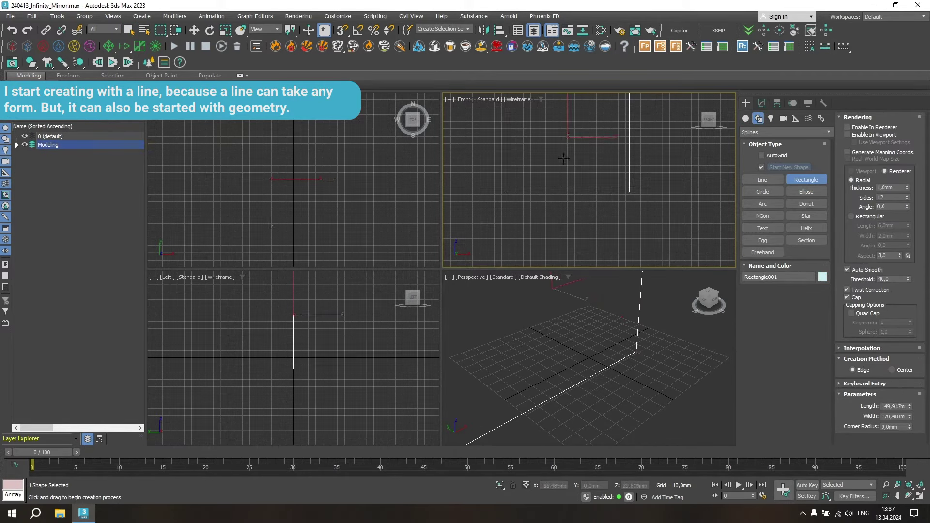
middle_click_drag(563, 159, 582, 209)
key("alt+w")
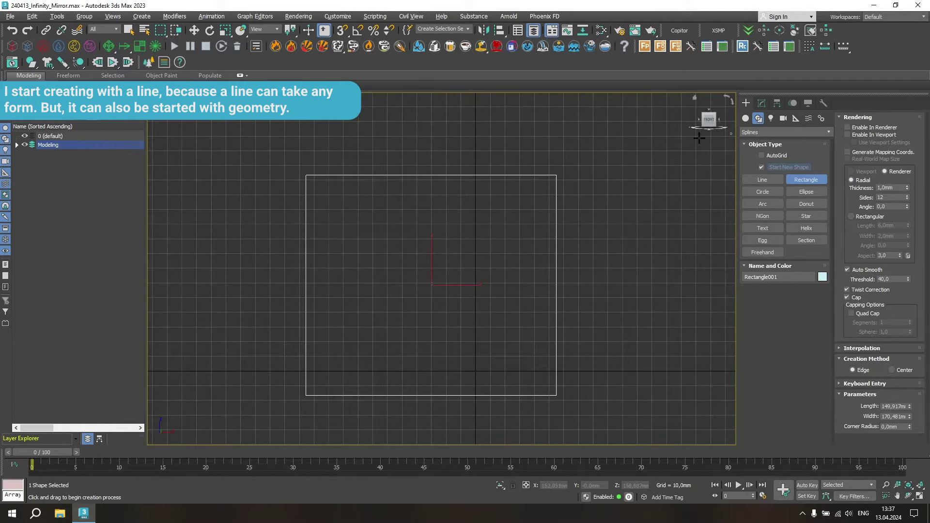
- Set the rectangle's Length and Width to 200 mm and position it near the origin
left_click(764, 107)
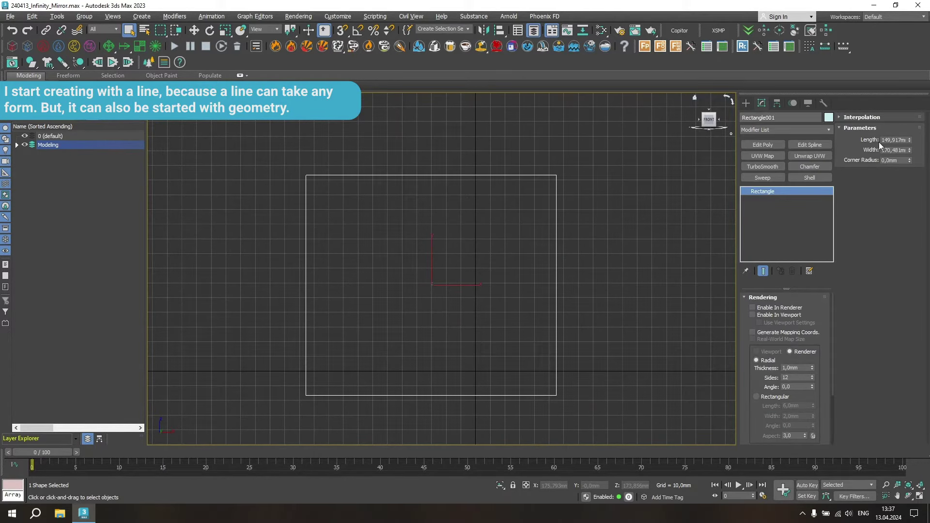
type("20")
key("Tab")
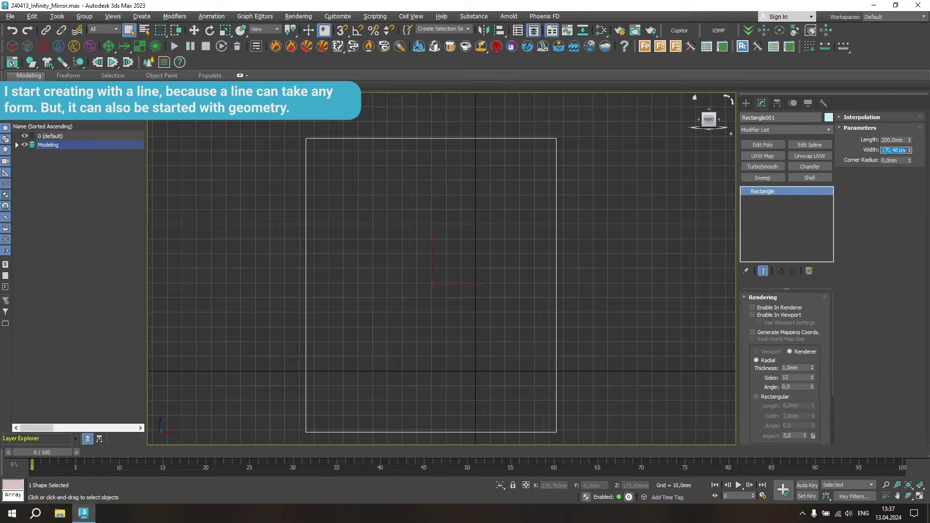
key("Return")
middle_click_drag(444, 239, 454, 249)
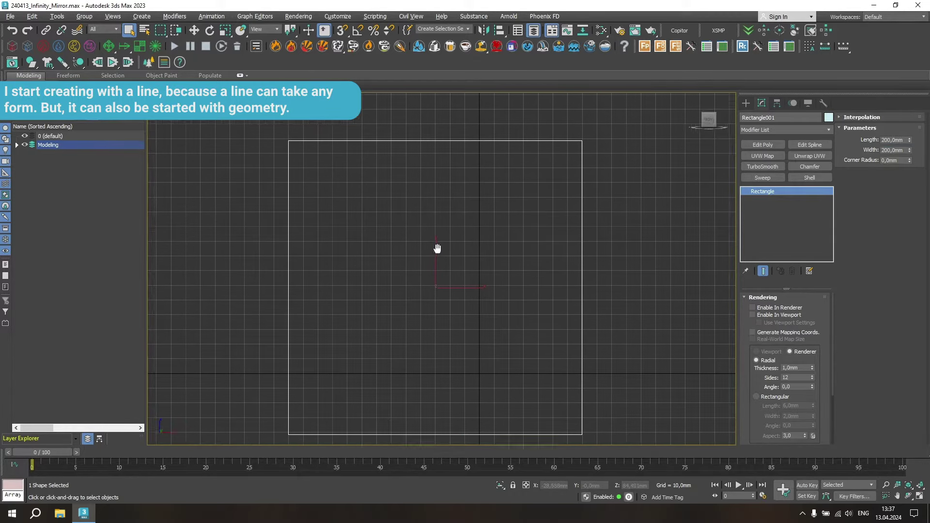
key("w")
middle_click_drag(465, 285, 493, 240)
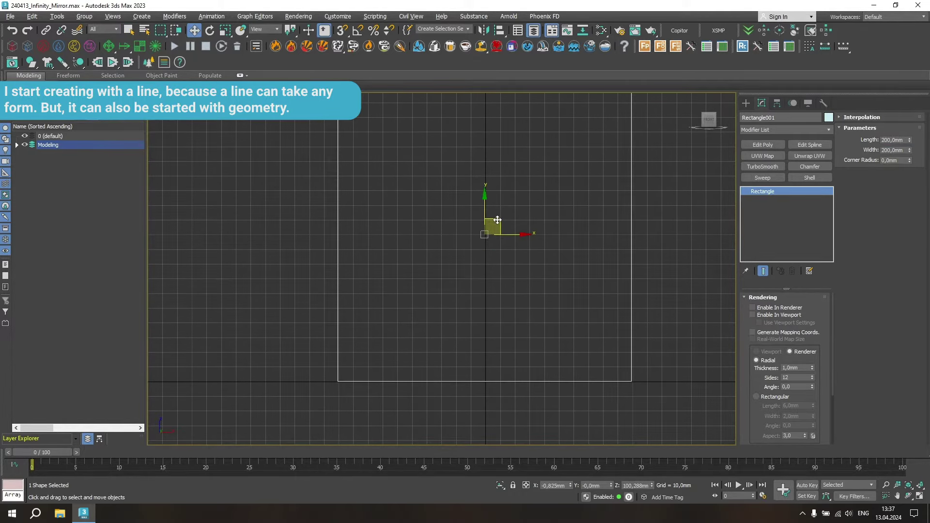
scroll(494, 240, "down", 3)
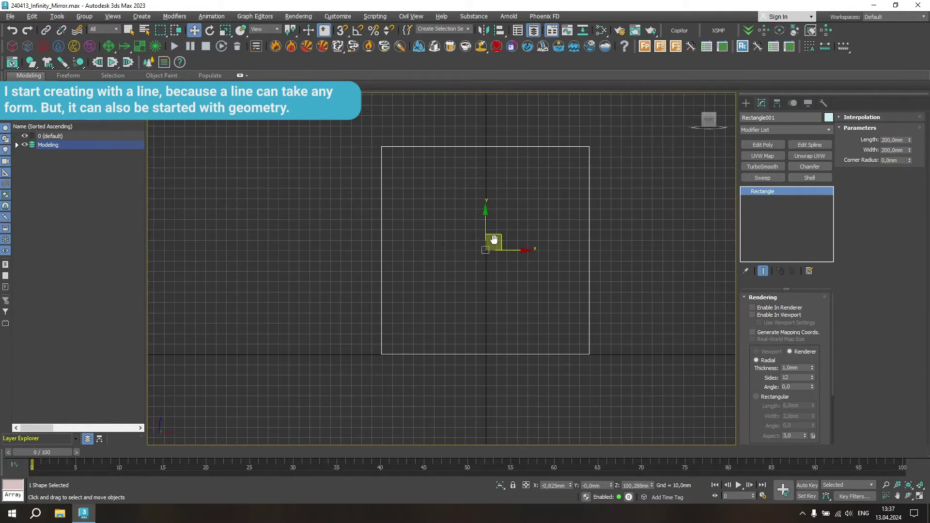
- Give the rectangle a Shell modifier with 2 mm outer amount, framed in full-screen Perspective
left_click(809, 178)
double_click(808, 322)
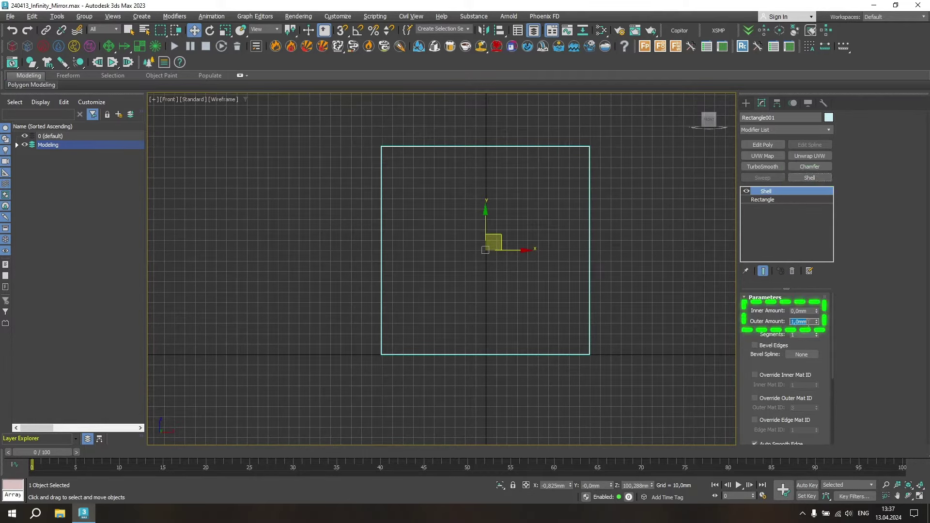
type("2")
key("Return")
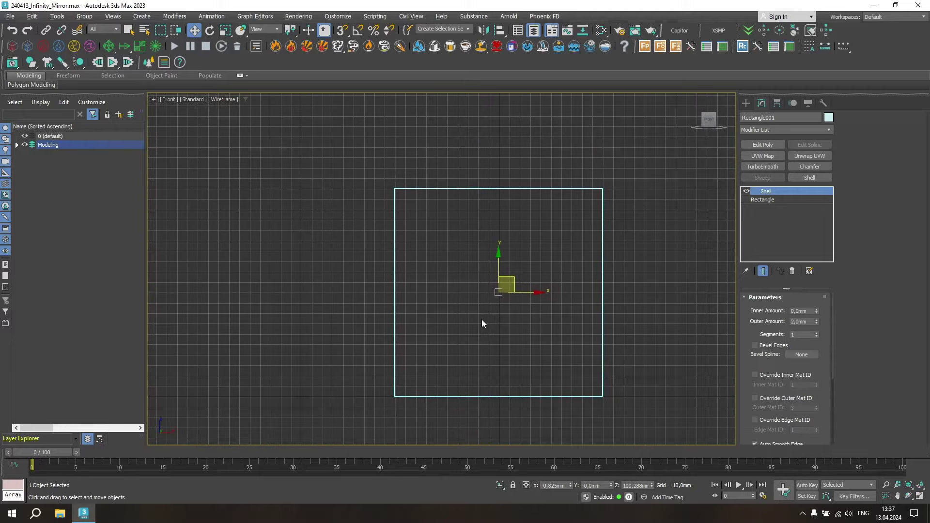
key("alt+w")
key("alt+w")
scroll(513, 294, "down", 3)
middle_click_drag(514, 294, 512, 358)
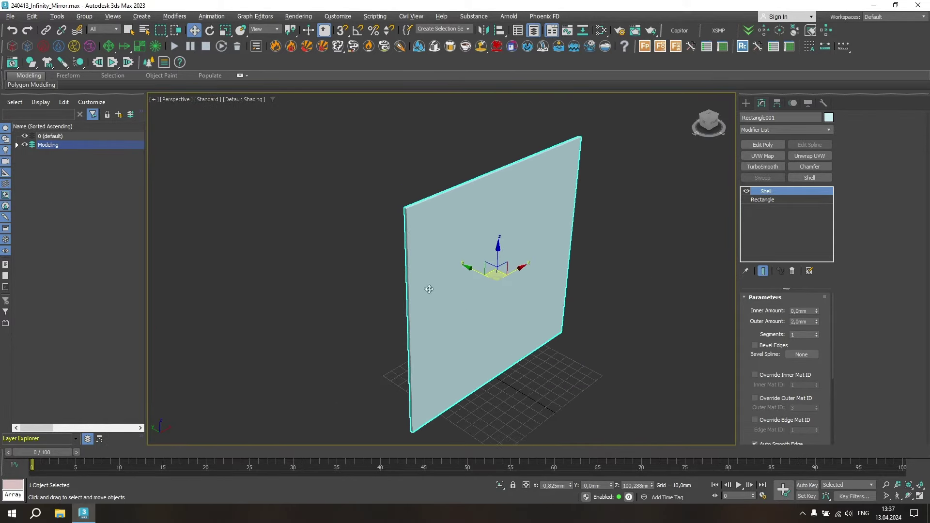
- Set the Perspective viewport to Clay shading and add an Edit Poly modifier
left_click(252, 99)
left_click(250, 160)
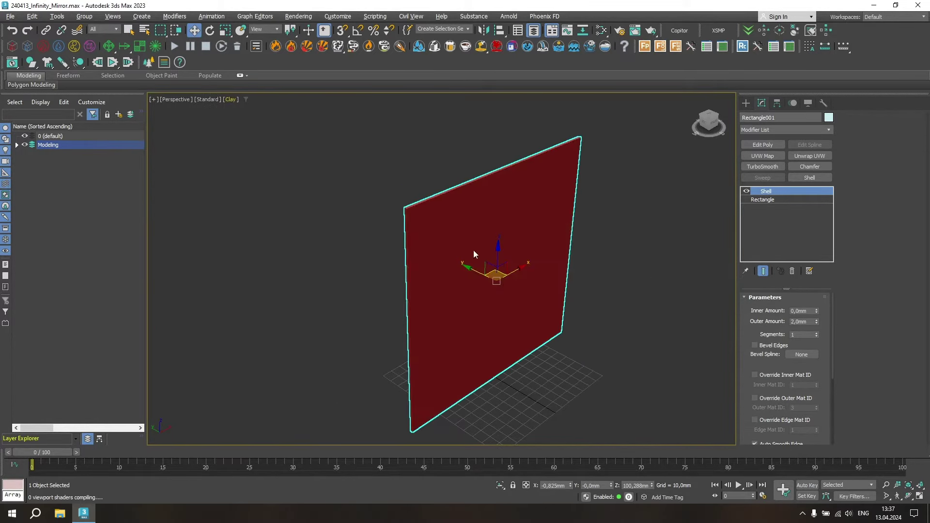
left_click(762, 144)
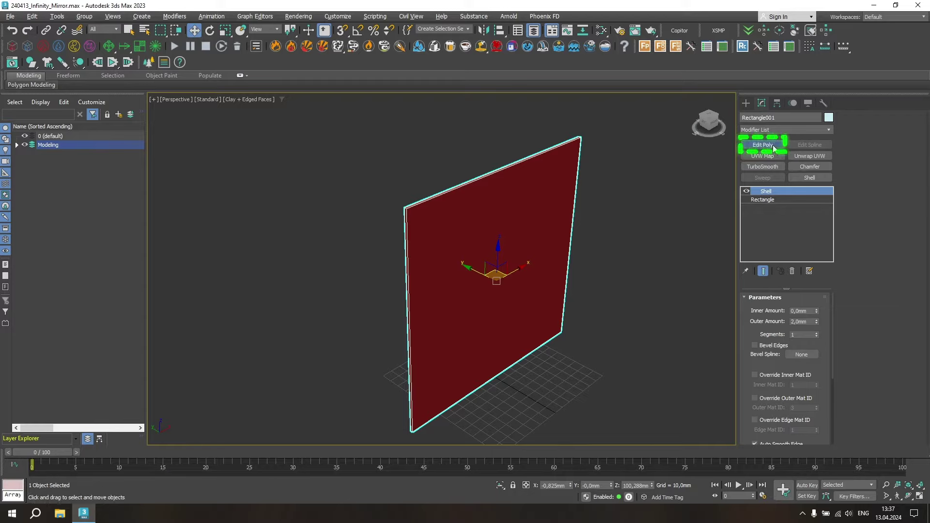
- Select all of the panel's polygons, assign them material ID 2, then clear the selection
left_click(890, 129)
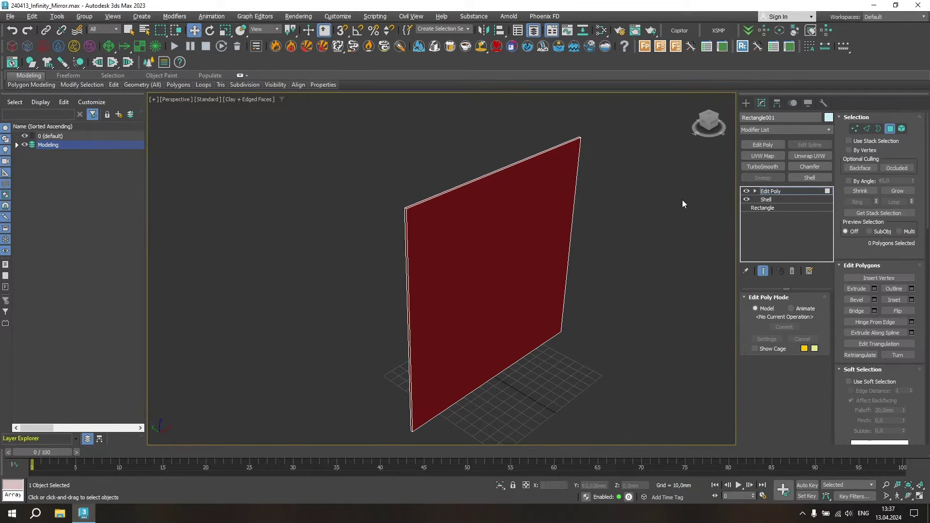
key("ctrl+a")
scroll(886, 290, "down", 3)
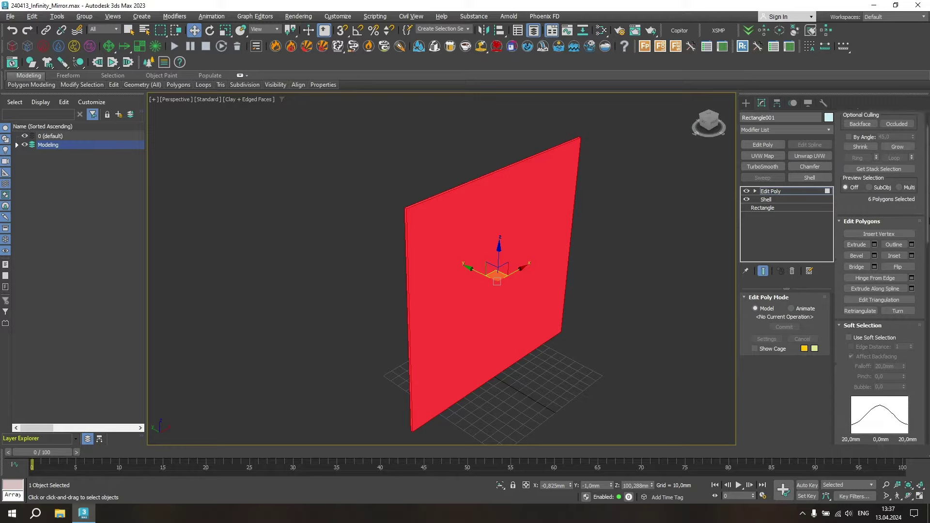
scroll(886, 291, "down", 4)
scroll(886, 300, "down", 2)
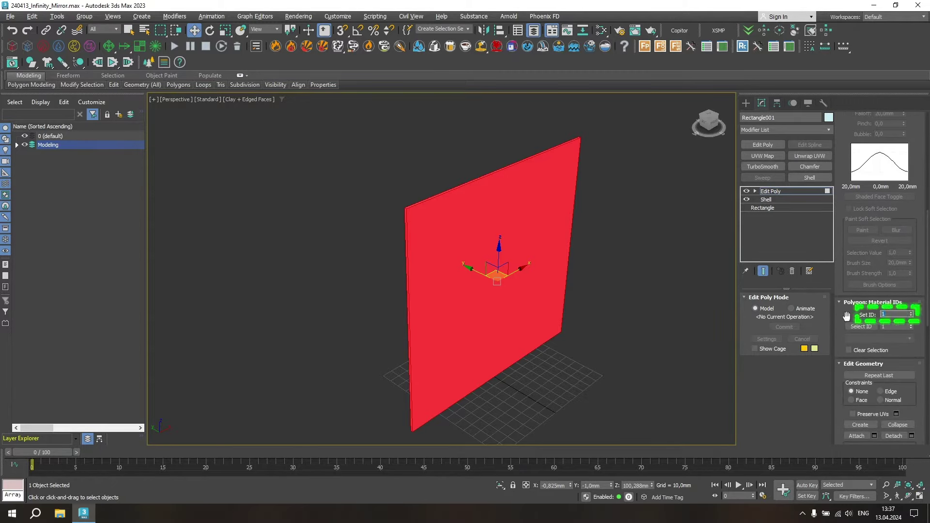
middle_click_drag(544, 305, 548, 301, "alt")
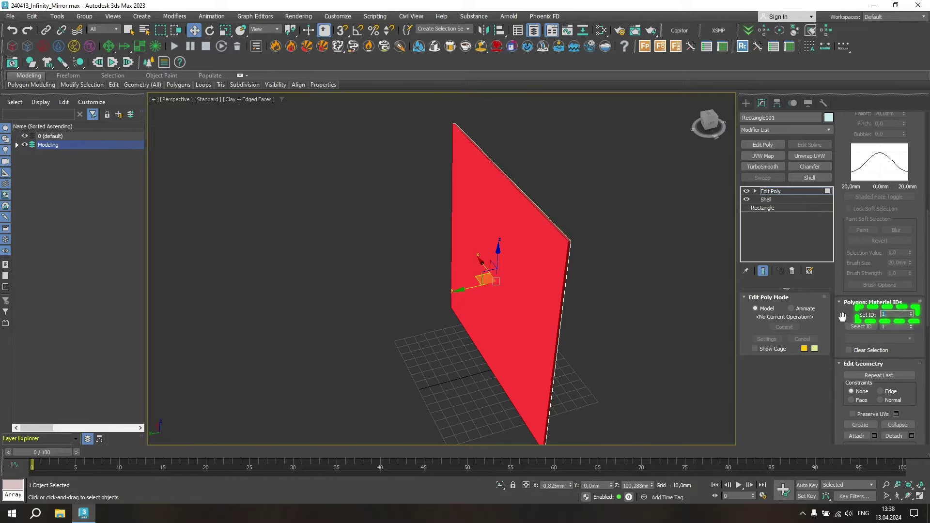
middle_click_drag(675, 295, 625, 289, "alt")
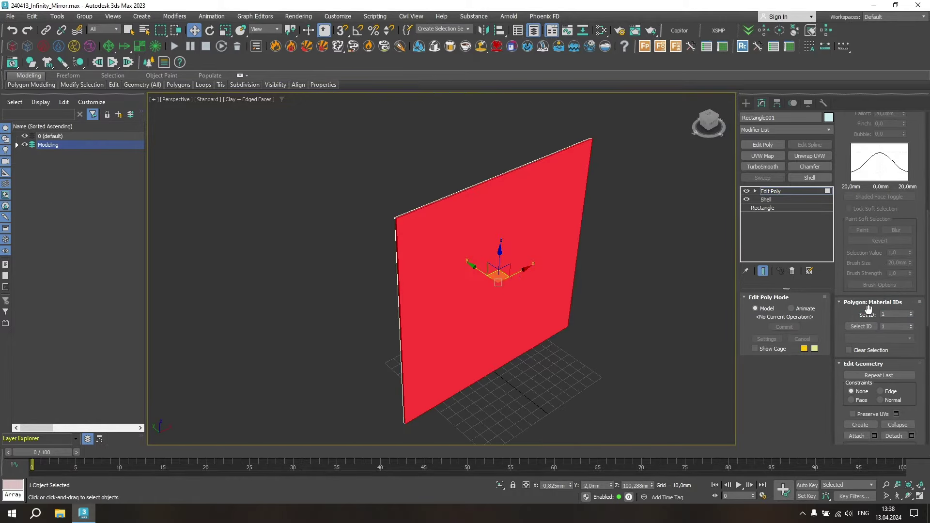
middle_click_drag(584, 318, 650, 309, "alt")
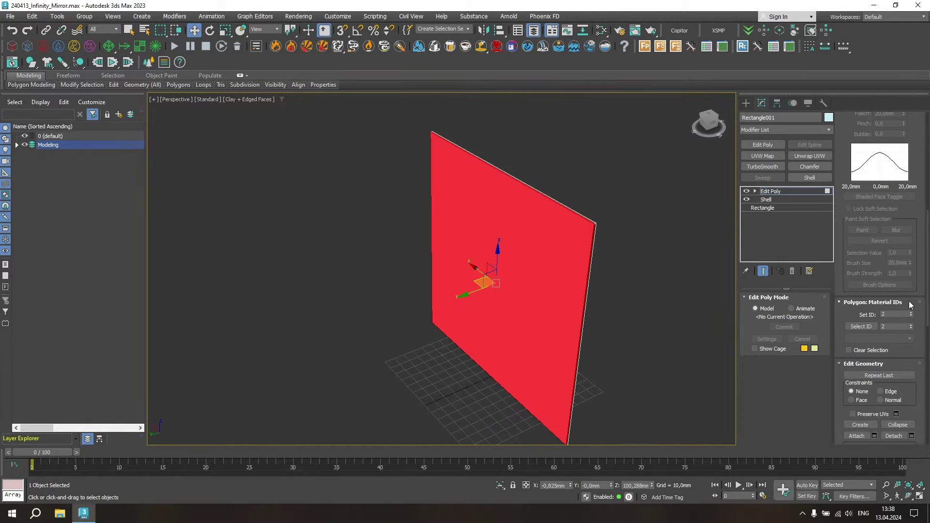
left_click(674, 302)
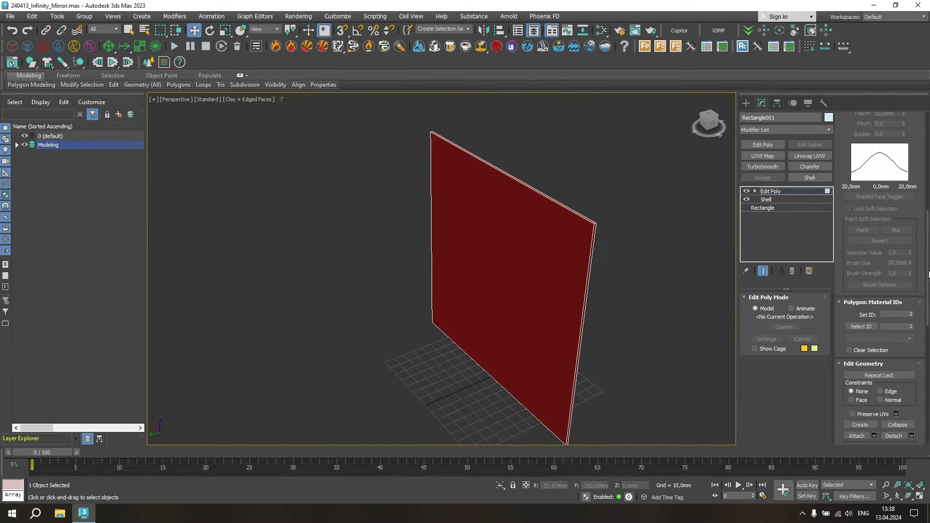
scroll(926, 266, "up", 2)
scroll(879, 290, "up", 2)
- Create an instanced copy of the panel, Rectangle002, placed above the original in Top view
key("alt+w")
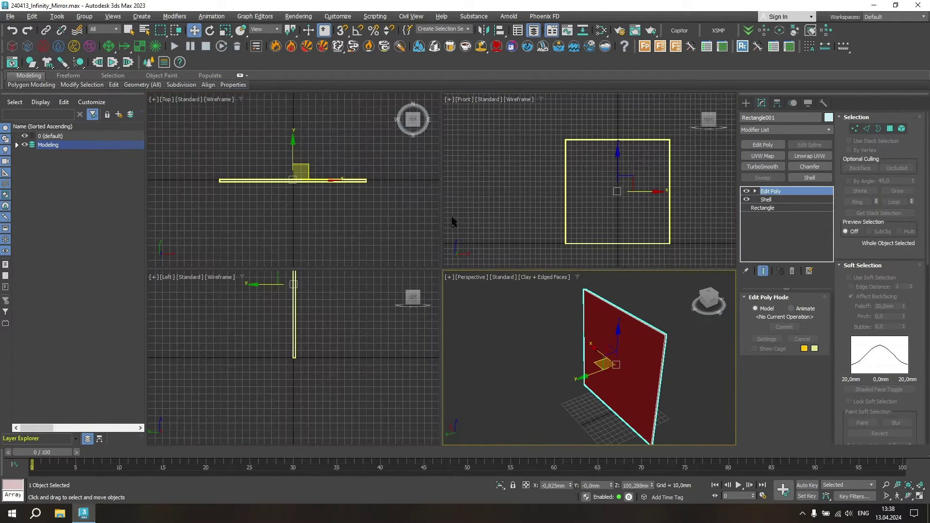
key("alt+w")
middle_click_drag(416, 265, 435, 303)
scroll(460, 304, "up", 3)
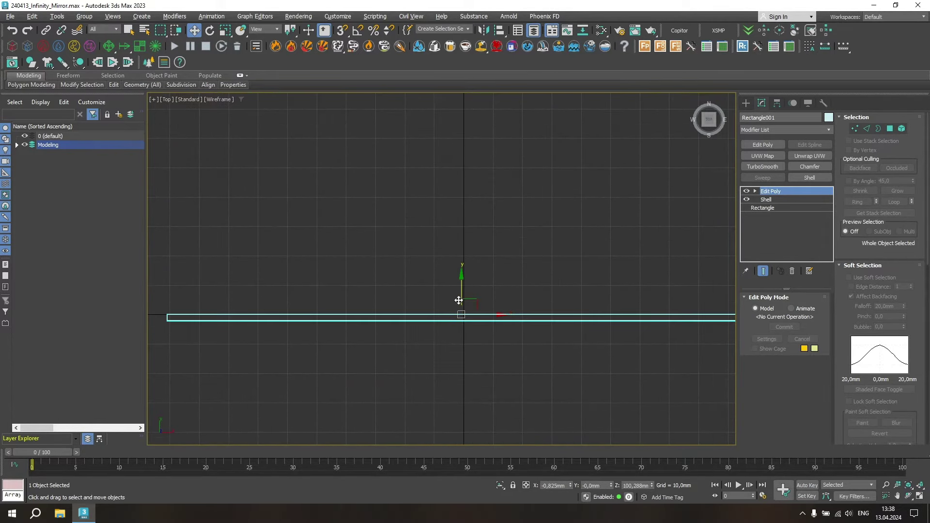
left_click_drag(459, 297, 464, 265, "shift")
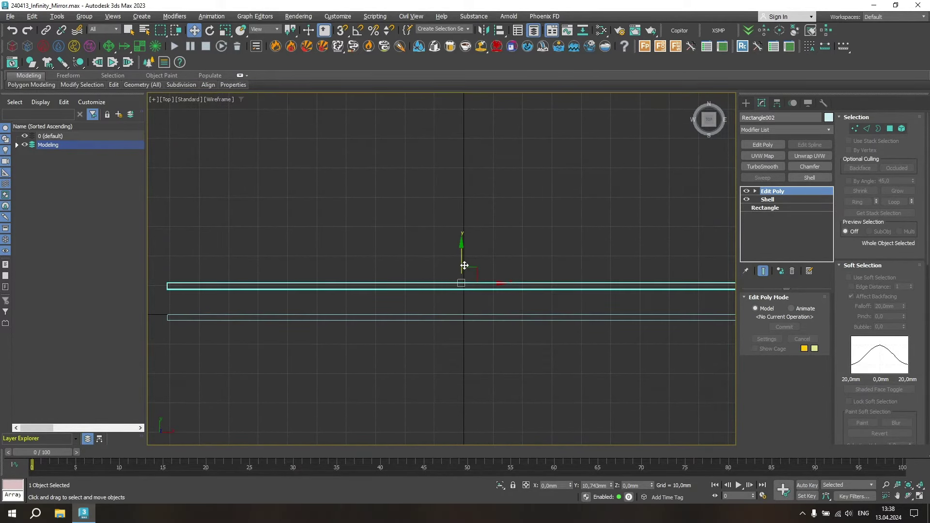
left_click_drag(464, 264, 465, 254, "shift")
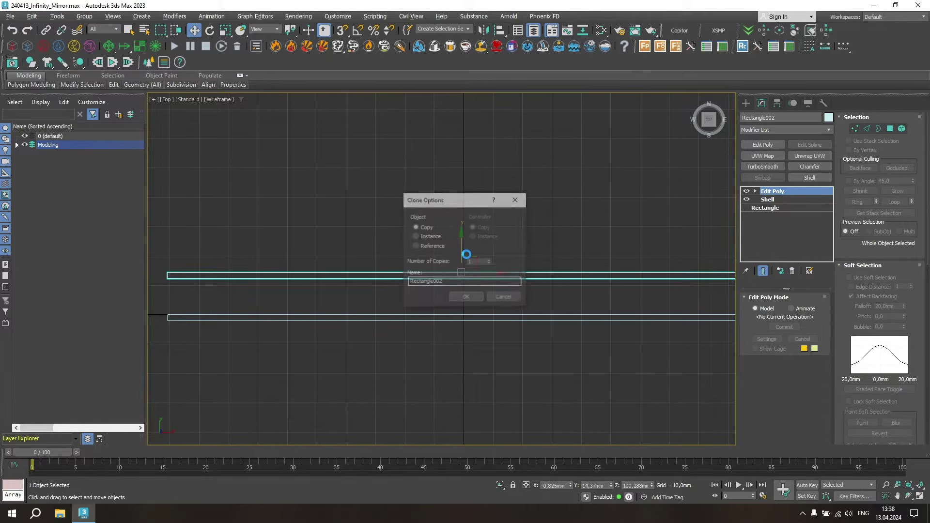
left_click(434, 237)
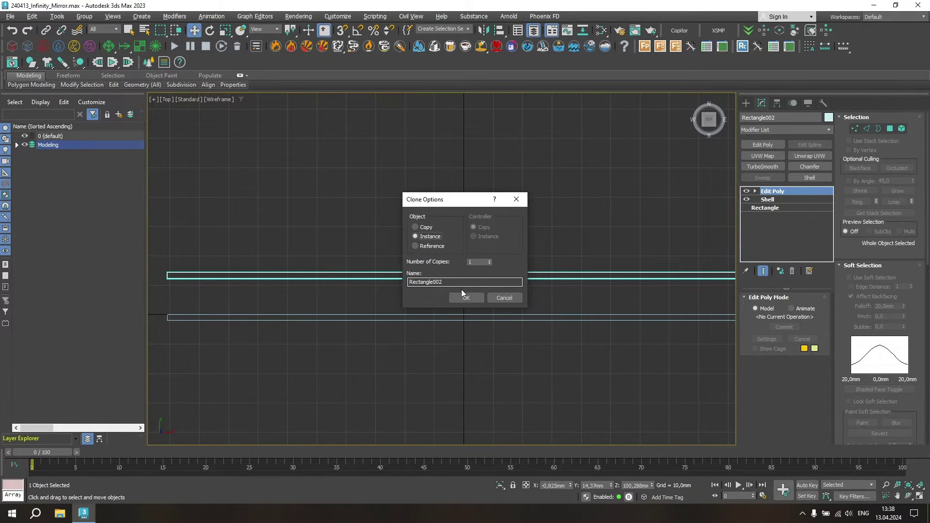
left_click(465, 297)
- Rotate the copied panel 180° with angle snap and view both panels in Perspective
key("e")
key("a")
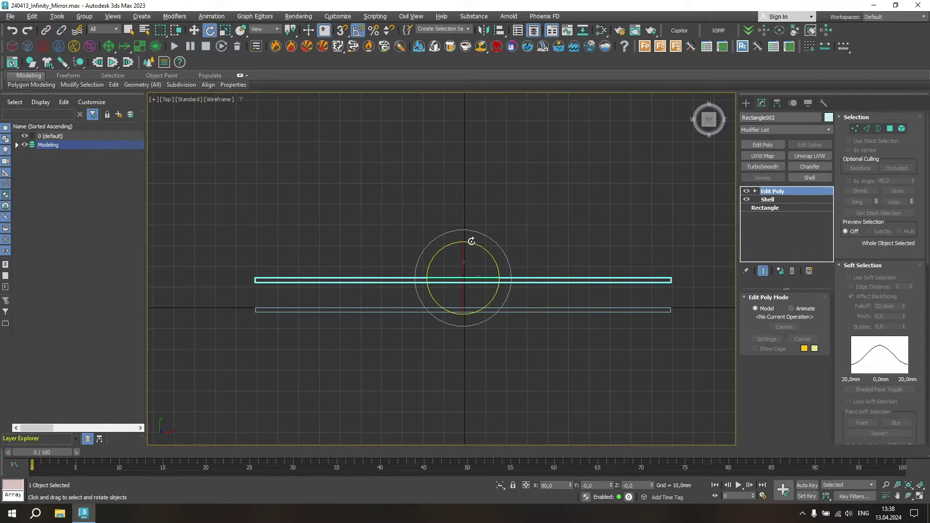
left_click_drag(468, 241, 562, 234)
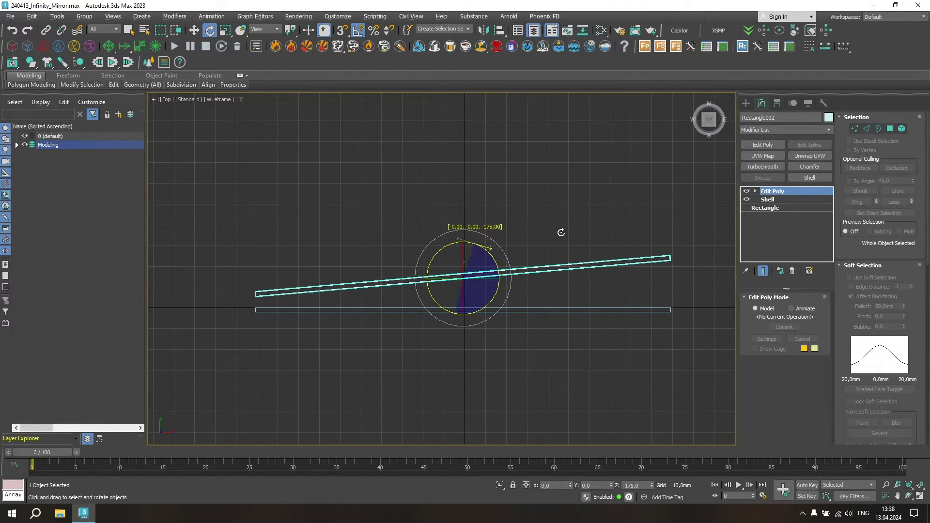
key("alt+w")
key("alt+w")
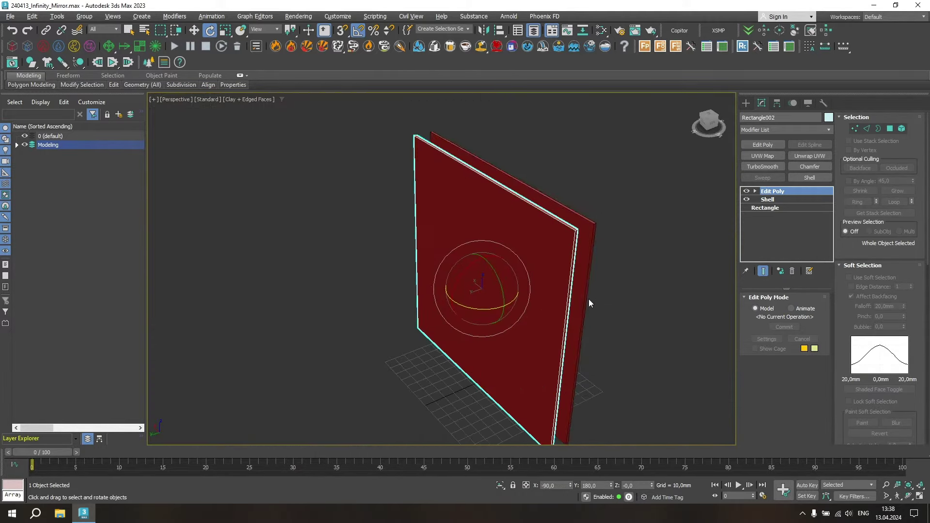
middle_click_drag(590, 303, 518, 303, "alt")
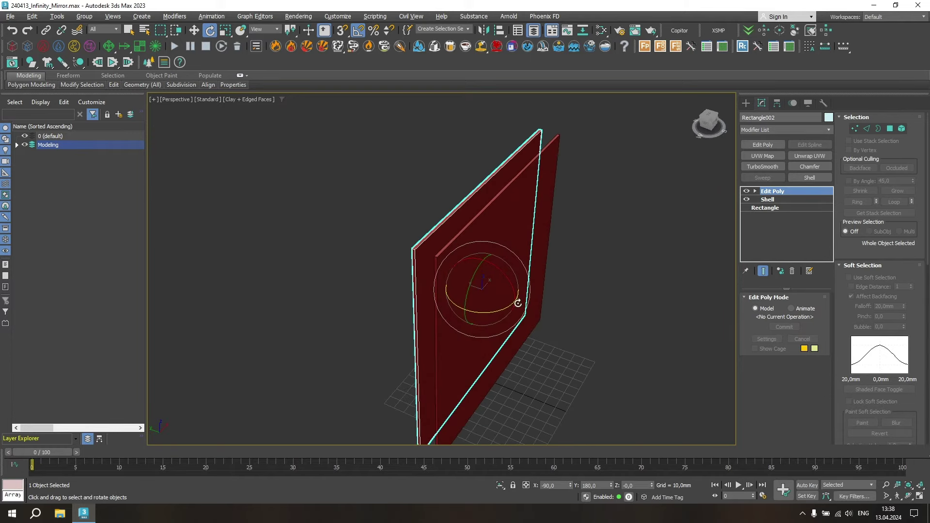
- Give the copied panel's front face material ID 2 and exit Polygon mode
left_click(890, 129)
left_click(483, 193)
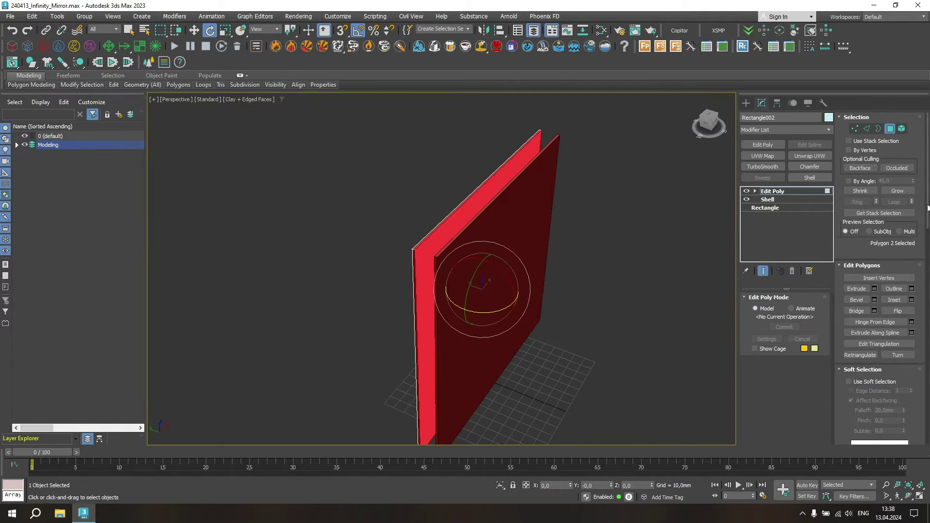
left_click_drag(927, 207, 928, 306)
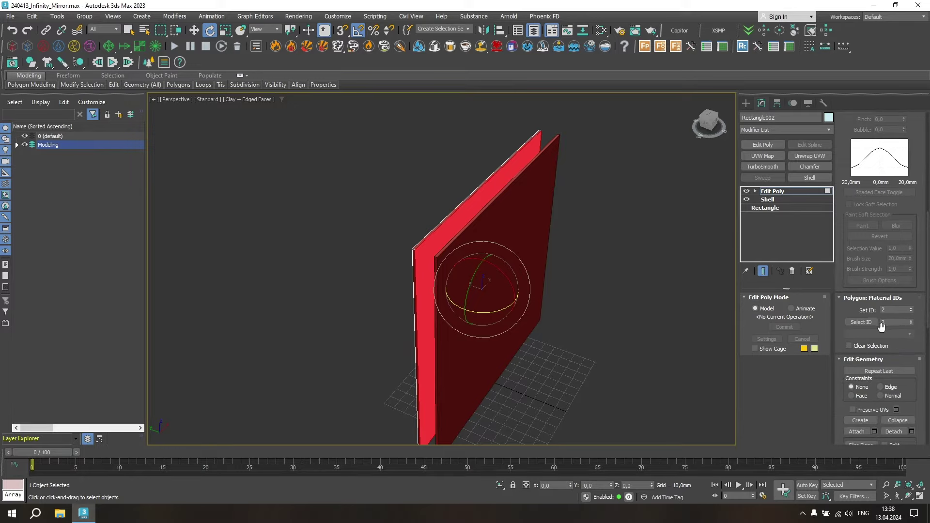
left_click_drag(927, 305, 928, 208)
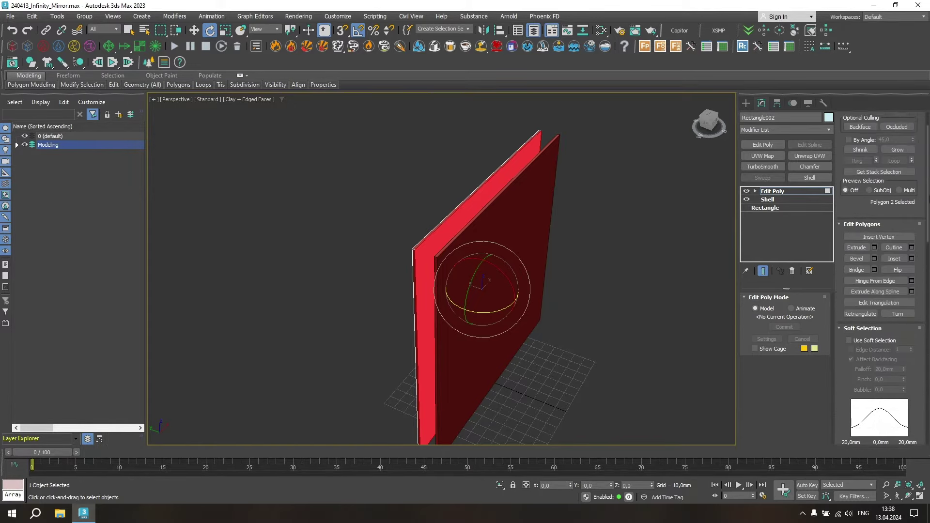
left_click(891, 129)
- Show the maximized Front view in Clay shading with edged faces
left_click(618, 196)
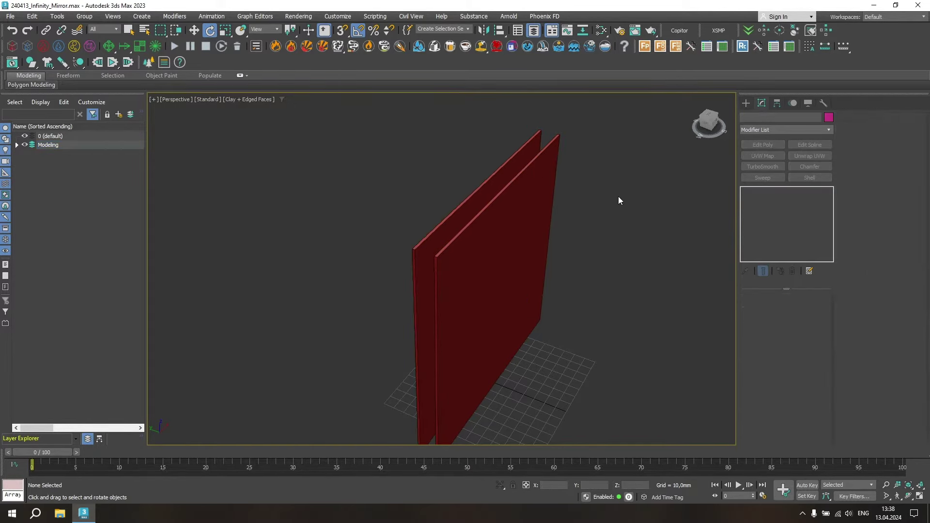
key("alt+w")
key("alt+w")
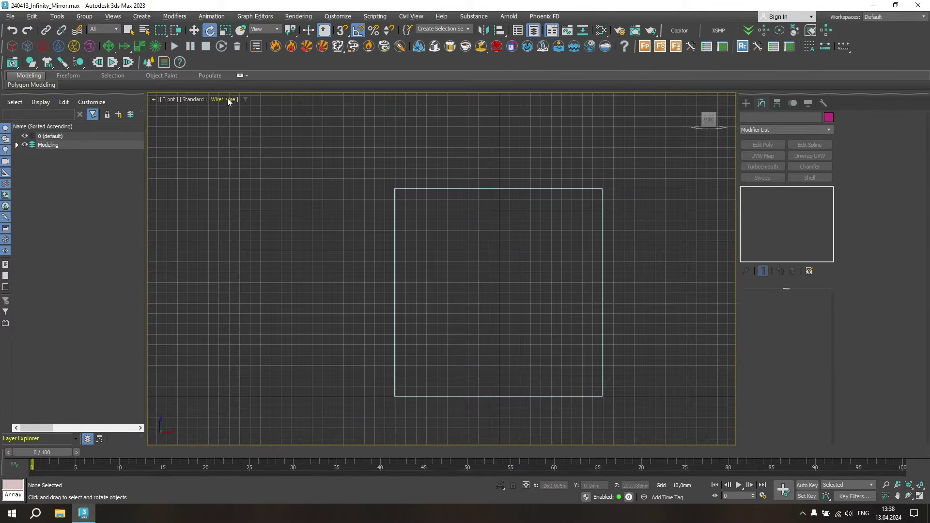
left_click(228, 99)
left_click(257, 164)
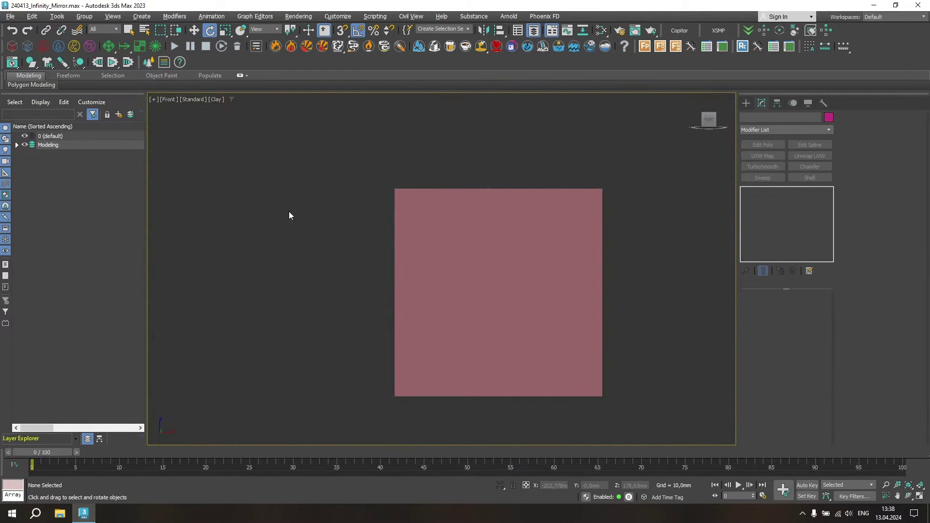
middle_click_drag(683, 327, 656, 324)
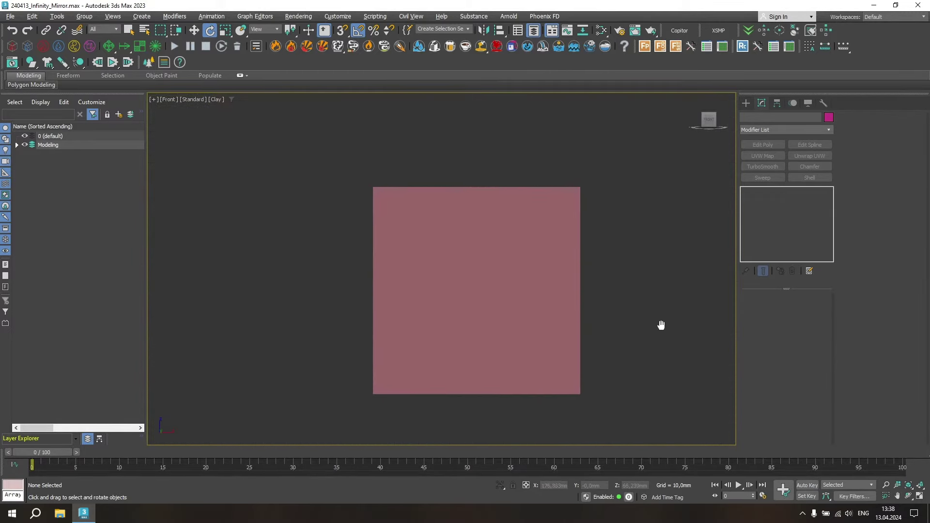
key("F4")
- Draw a new rectangle snapped to the square panel's corners using vertex snap
left_click(746, 103)
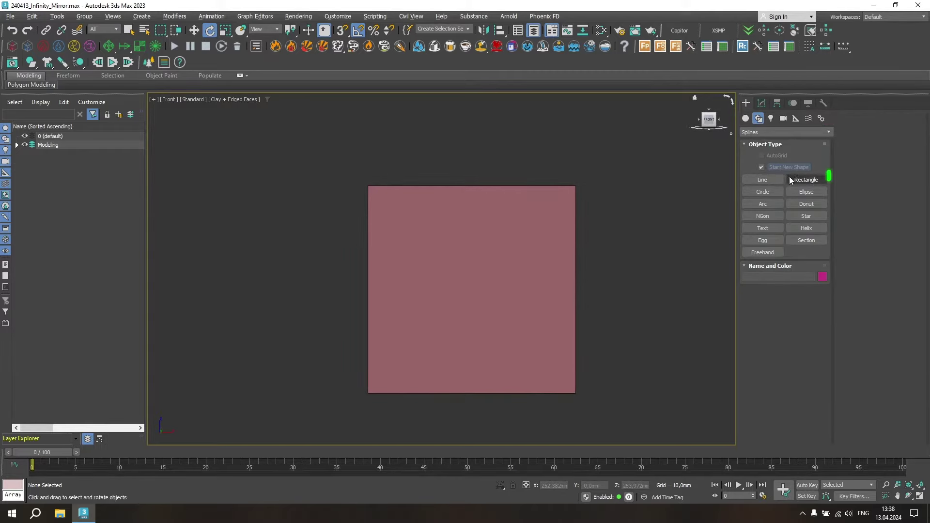
left_click(804, 180)
key("s")
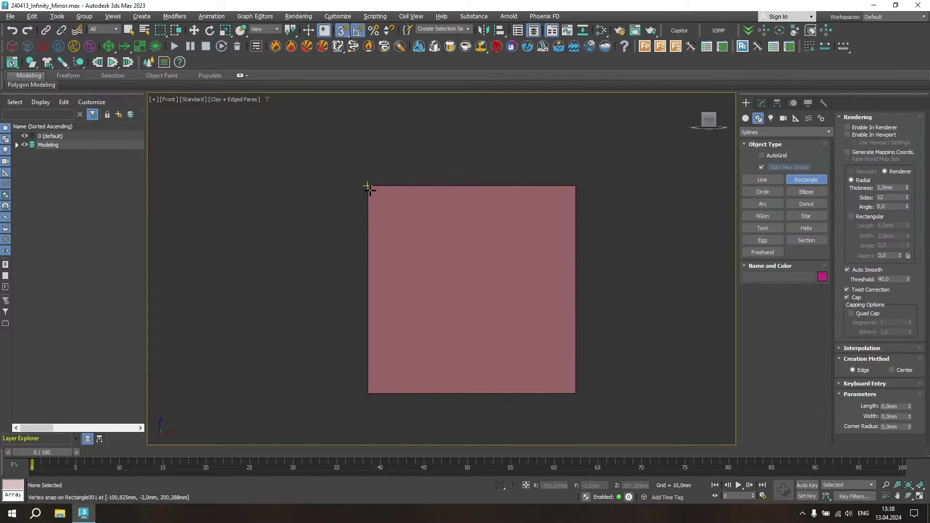
left_click_drag(368, 187, 576, 393)
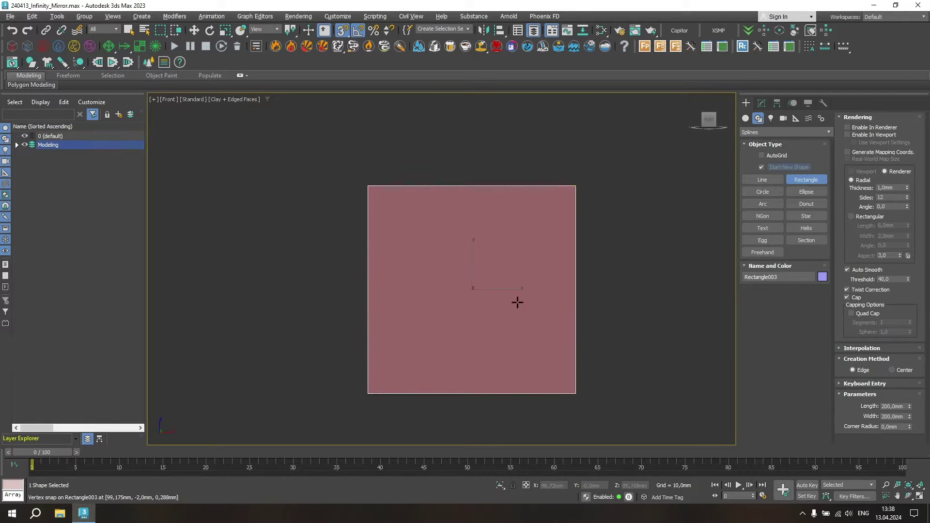
key("e")
- Convert the new rectangle to an editable spline and outline it into a thin border
right_click(471, 236)
mouse_move(492, 356)
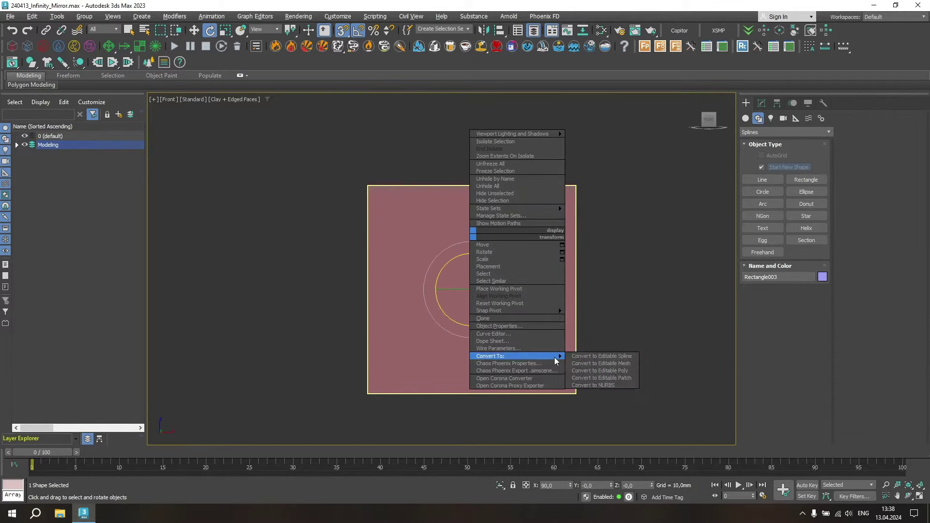
left_click(592, 360)
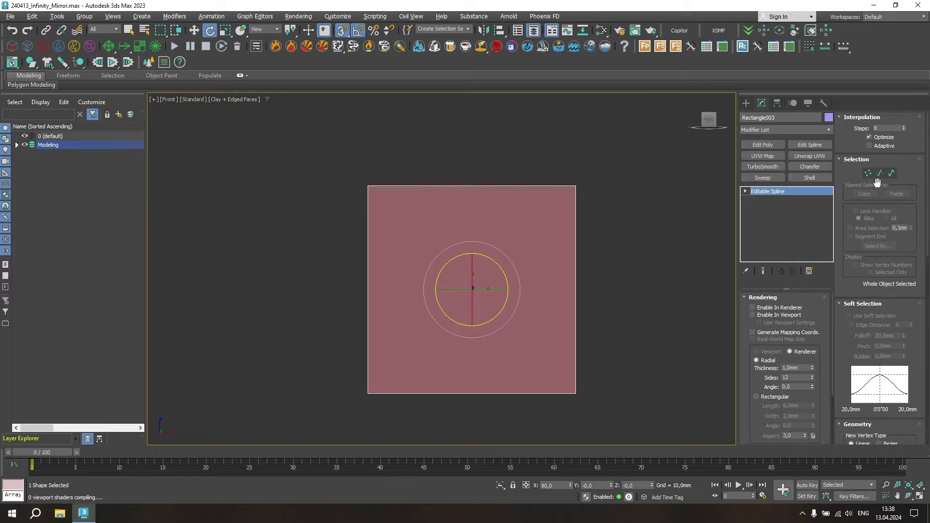
left_click_drag(307, 419, 398, 422)
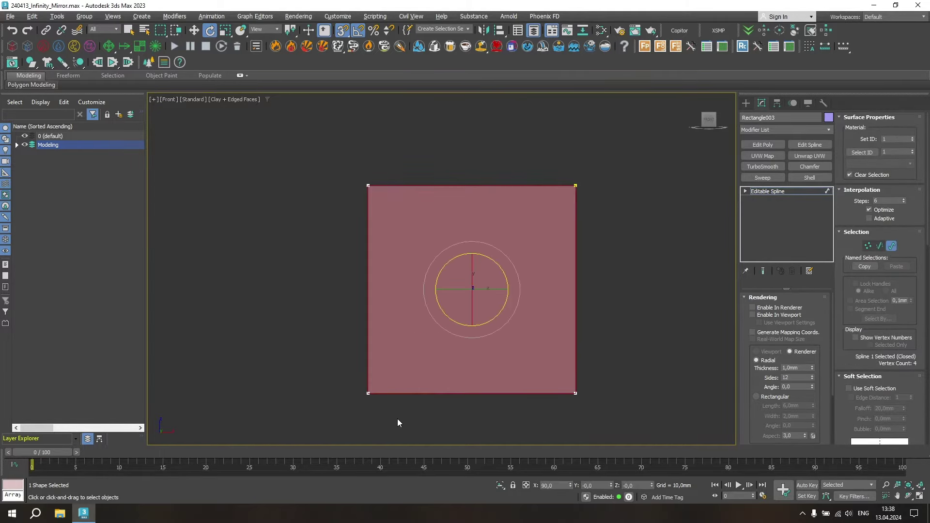
left_click_drag(928, 276, 928, 353)
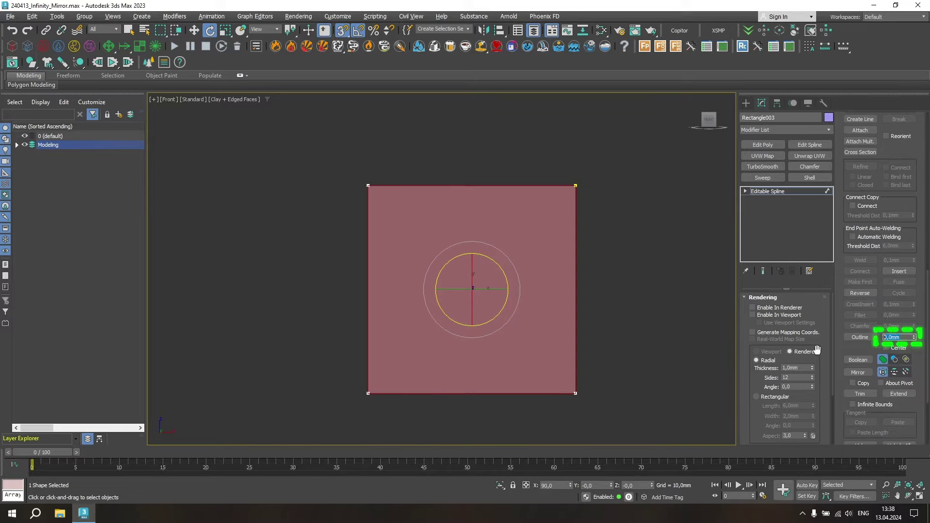
left_click_drag(913, 337, 914, 324)
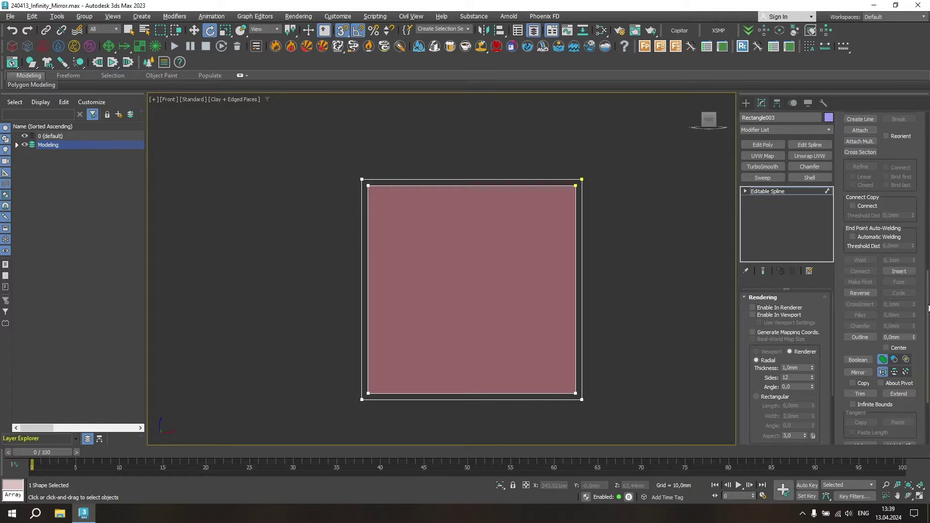
scroll(898, 168, "up", 5)
scroll(898, 168, "up", 5)
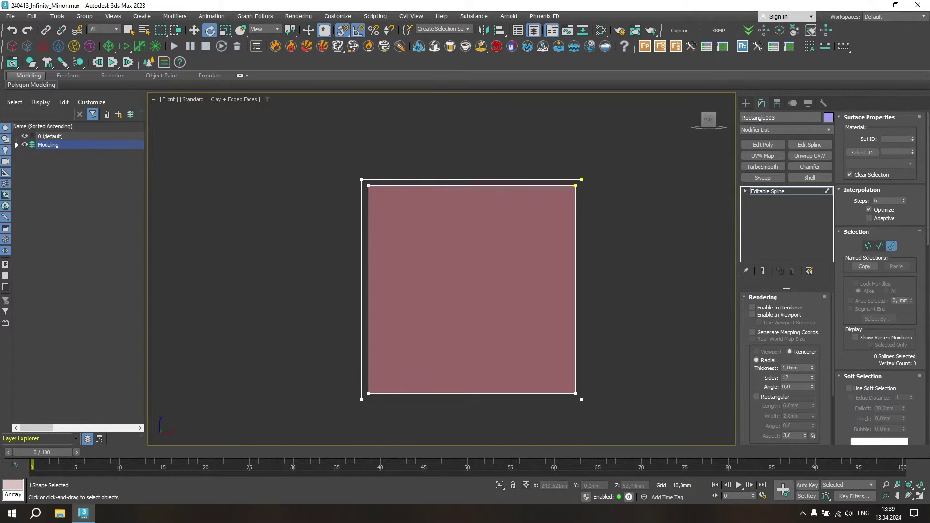
left_click(894, 248)
- Add Edit Poly to the border and connect the bottom-left and top-left corner vertex pairs
left_click(770, 145)
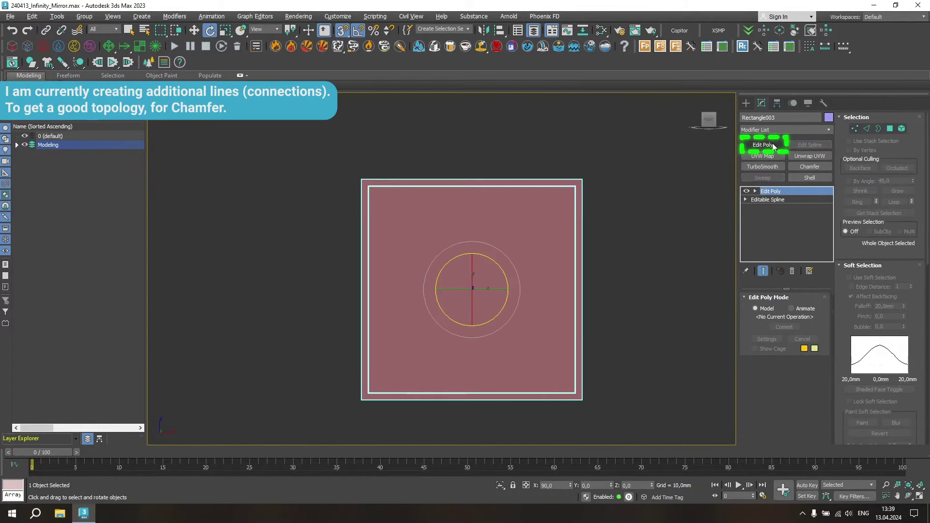
key("1")
key("alt+w")
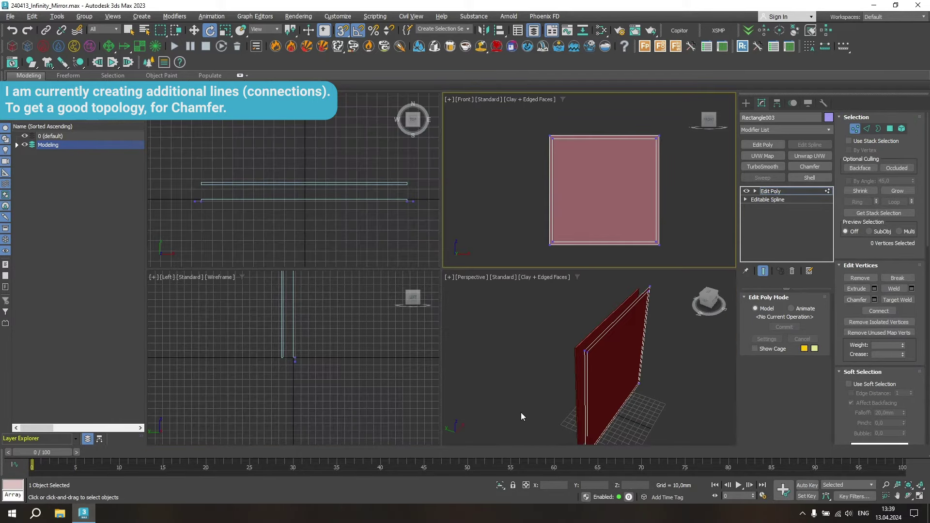
key("alt+w")
mouse_move(518, 382)
middle_mouse_down("alt")
mouse_move(497, 324)
mouse_move(455, 356)
middle_mouse_up("alt")
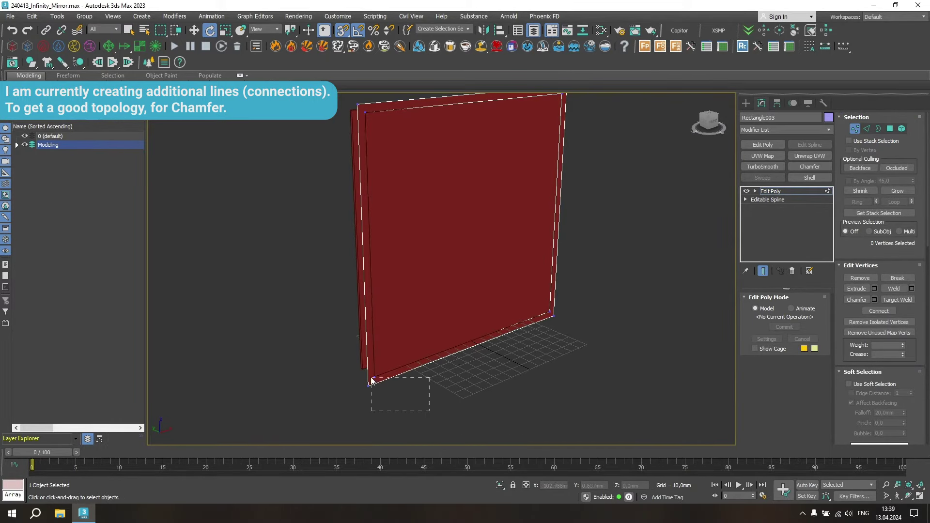
left_click_drag(372, 380, 370, 380)
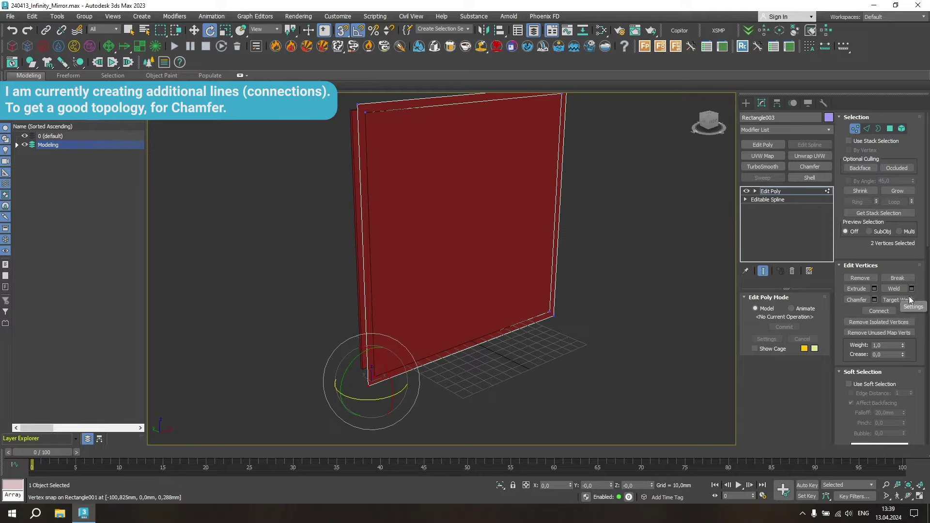
left_click(879, 311)
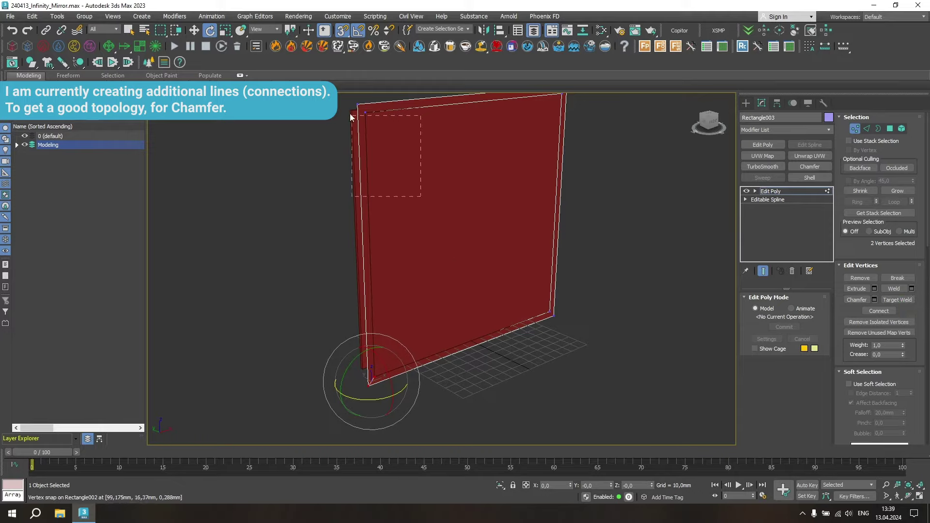
left_click_drag(421, 196, 350, 113)
left_click(879, 311)
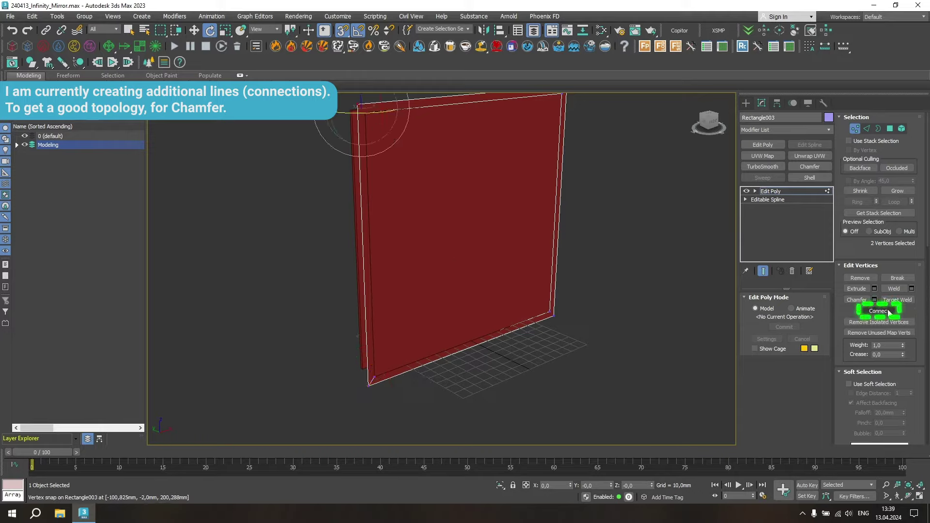
- Connect the top-right and bottom-right corner vertex pairs of the border
middle_click_drag(522, 252, 505, 264, "alt")
key("w")
left_click_drag(577, 106, 545, 175)
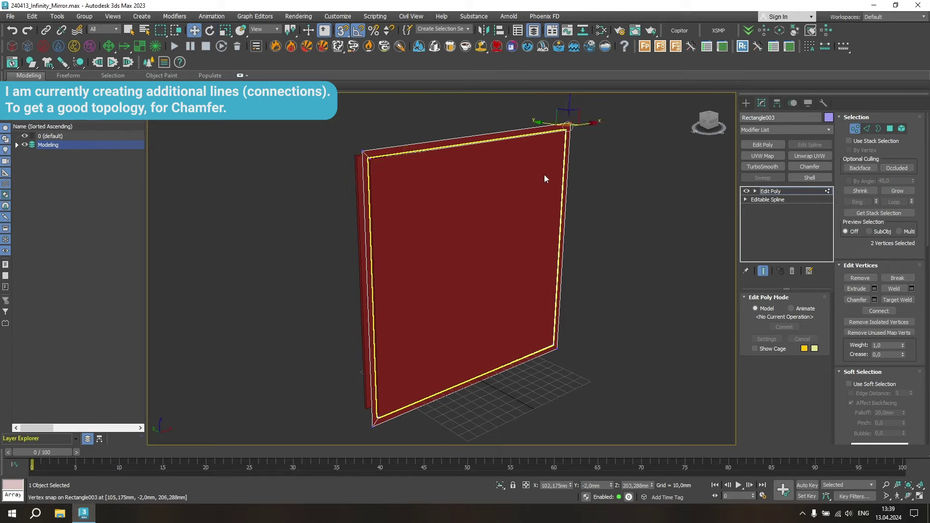
left_click(882, 312)
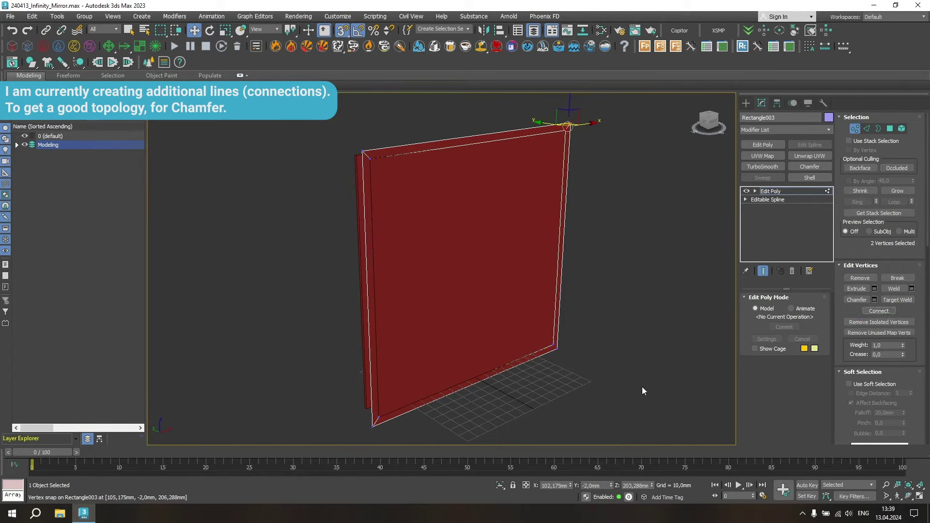
left_click_drag(643, 393, 542, 332)
left_click(882, 314)
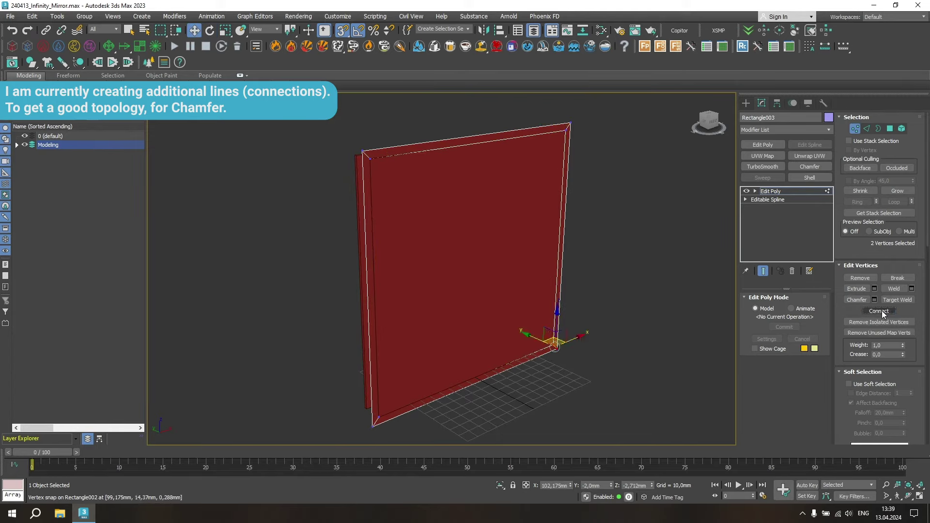
left_click(644, 283)
- Give the border a Shell modifier with 20 mm outer amount
left_click(855, 129)
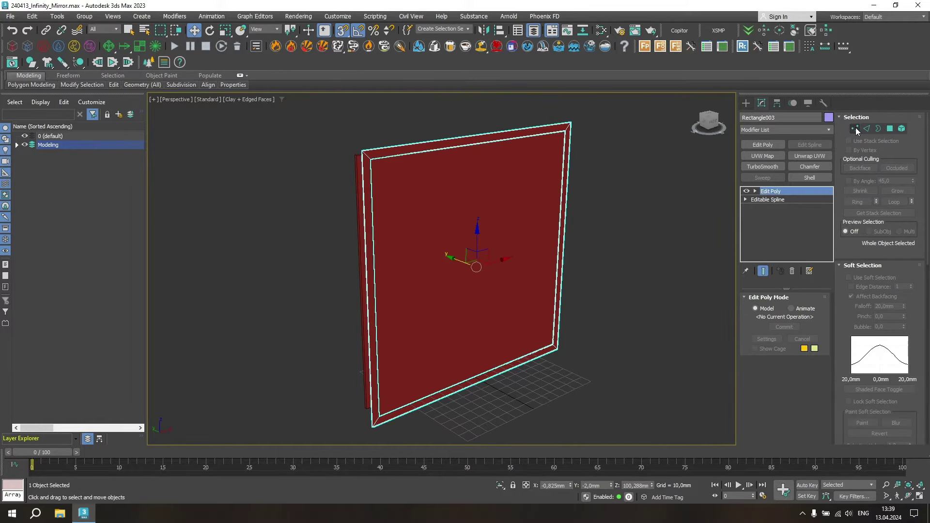
left_click(809, 178)
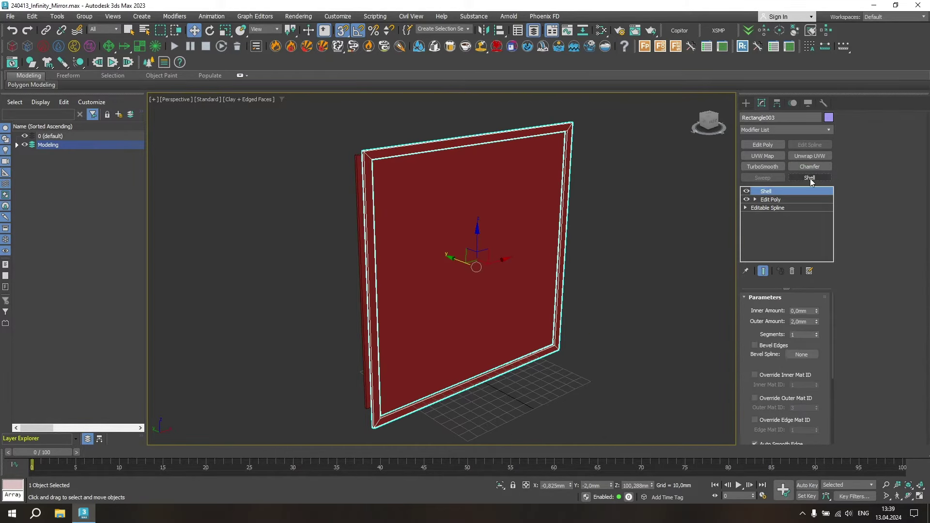
double_click(799, 322)
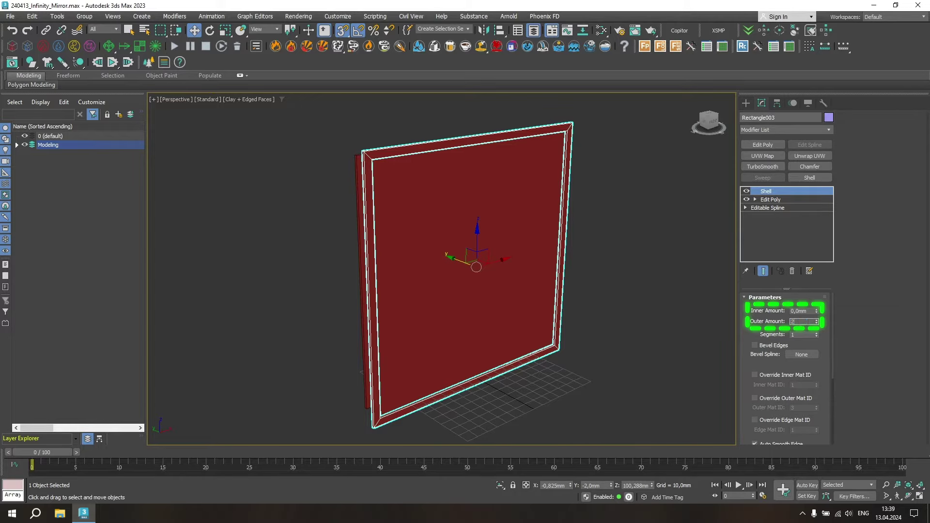
type("0")
key("Return")
middle_click_drag(610, 217, 327, 208, "alt")
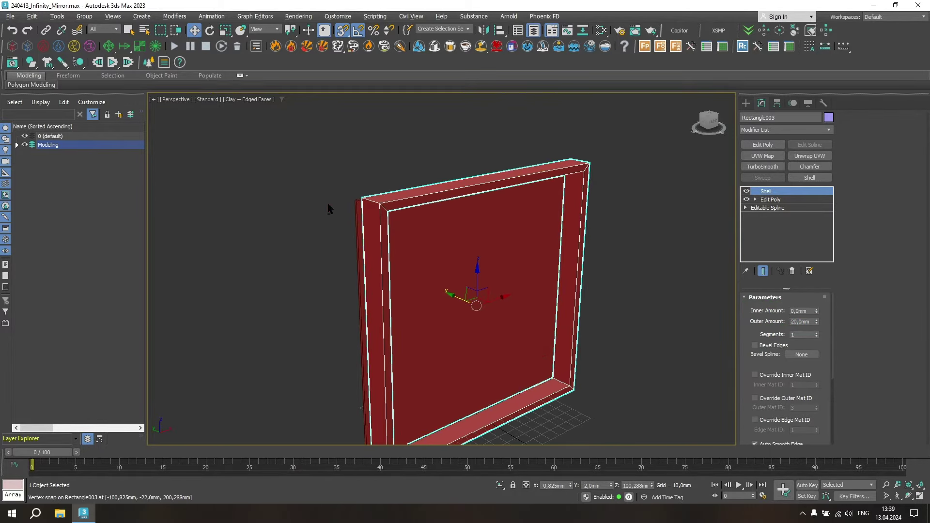
key("t")
middle_click_drag(452, 285, 460, 282)
- Move the shelled border up onto the other panel and switch snapping to 2.5D
key("s")
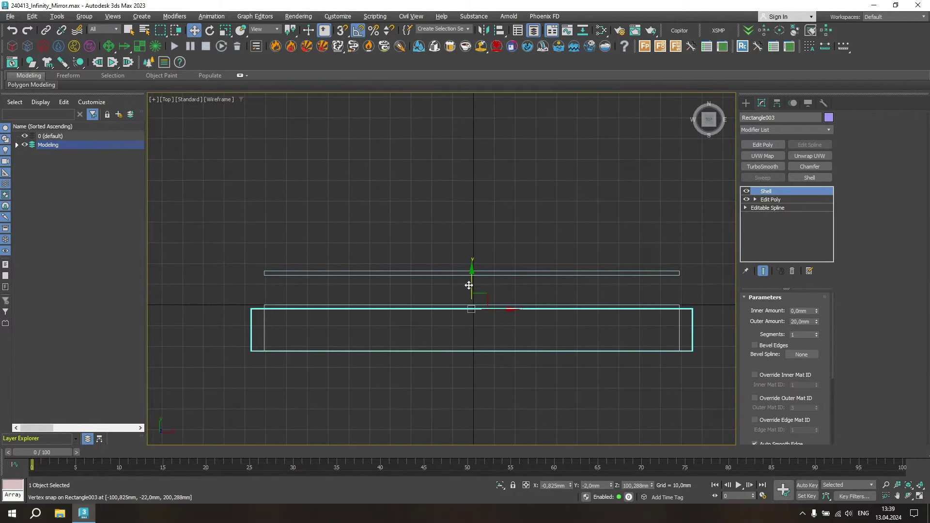
left_click_drag(472, 285, 473, 246)
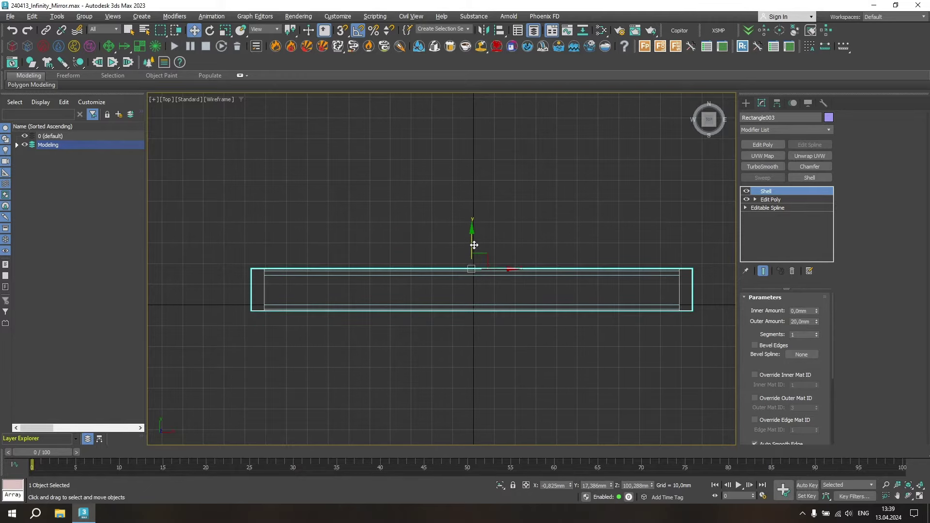
left_click(436, 217)
left_click_drag(343, 30, 342, 48)
middle_click_drag(319, 174, 330, 174)
scroll(277, 274, "up", 3)
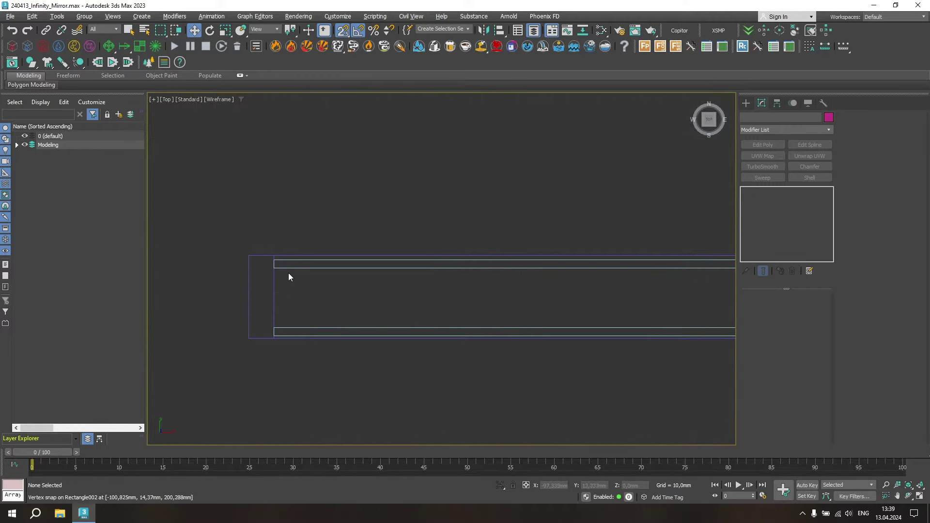
- Shift Rectangle002 by a relative Y offset of 20 to place the top bar
left_click(283, 266)
scroll(288, 261, "up", 2)
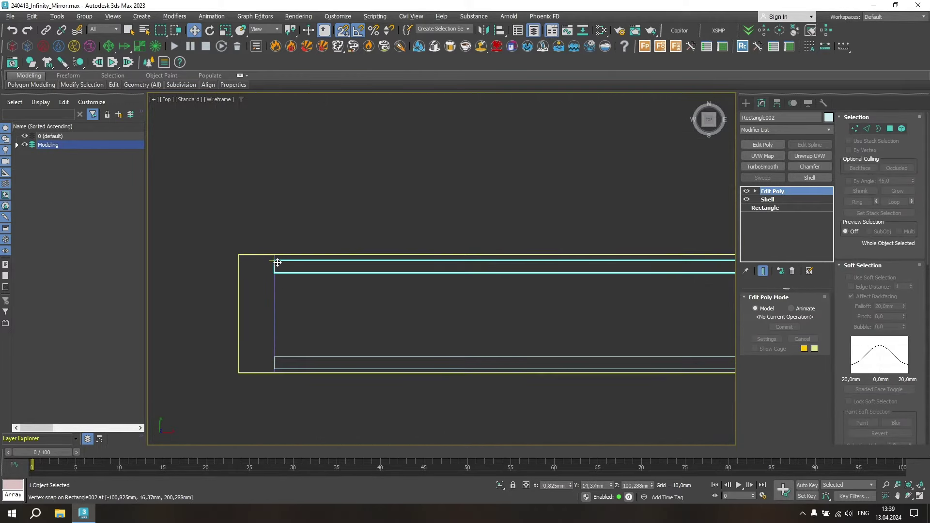
scroll(579, 342, "down", 2)
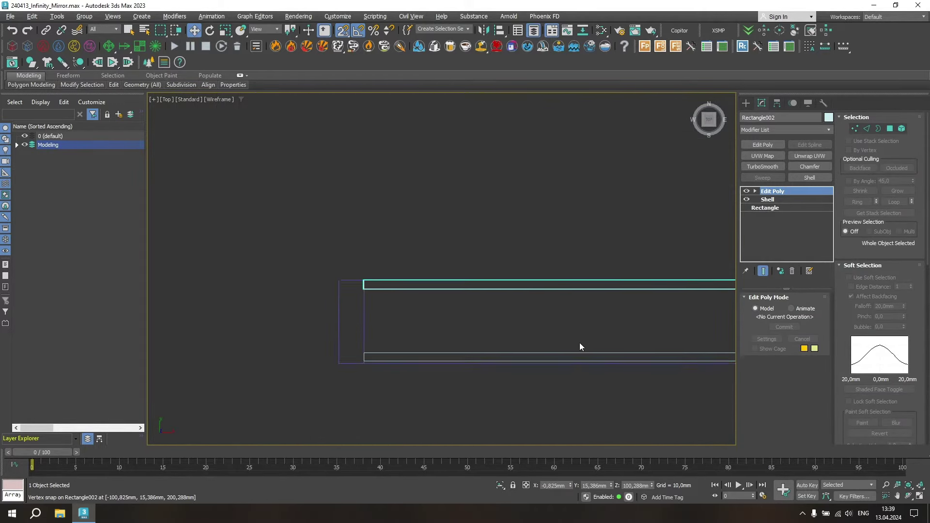
middle_click_drag(580, 342, 473, 341)
left_click(526, 484)
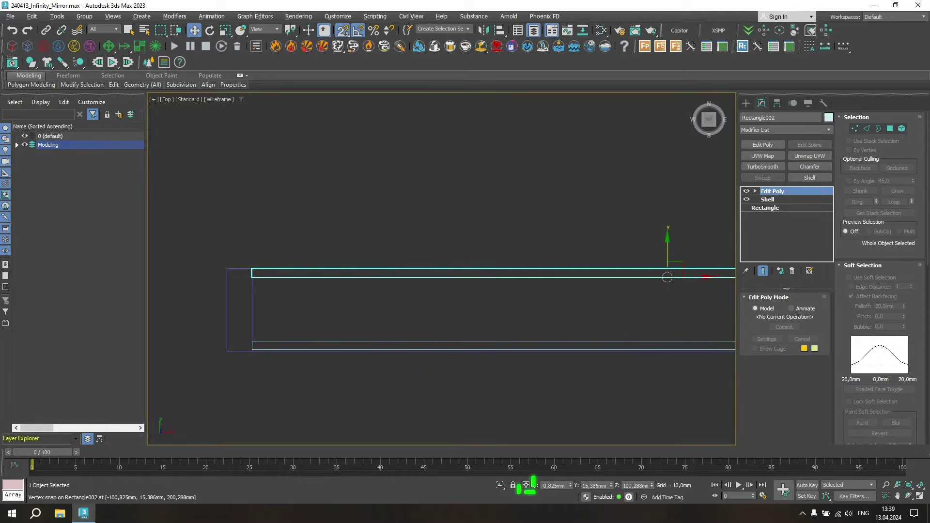
double_click(599, 486)
type("20")
key("Return")
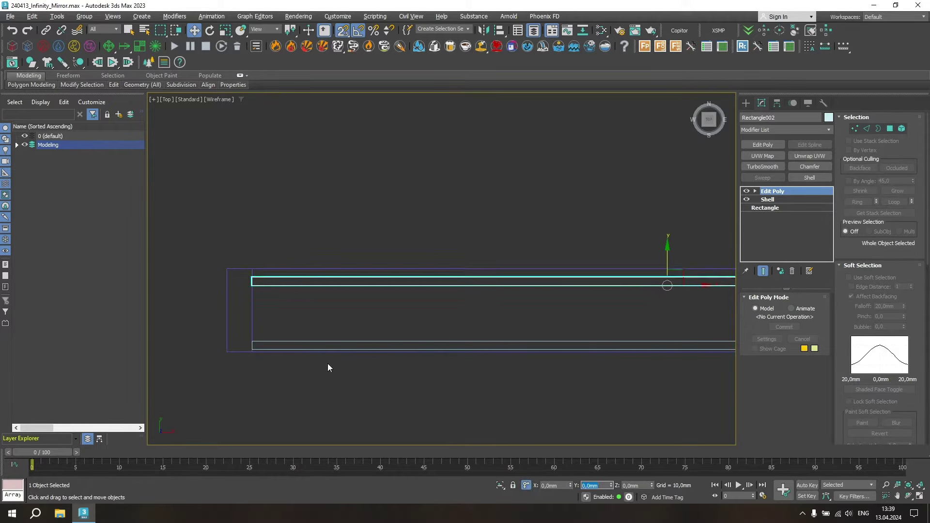
- Snap the bottom inner bar into alignment with the frame
left_click(253, 344)
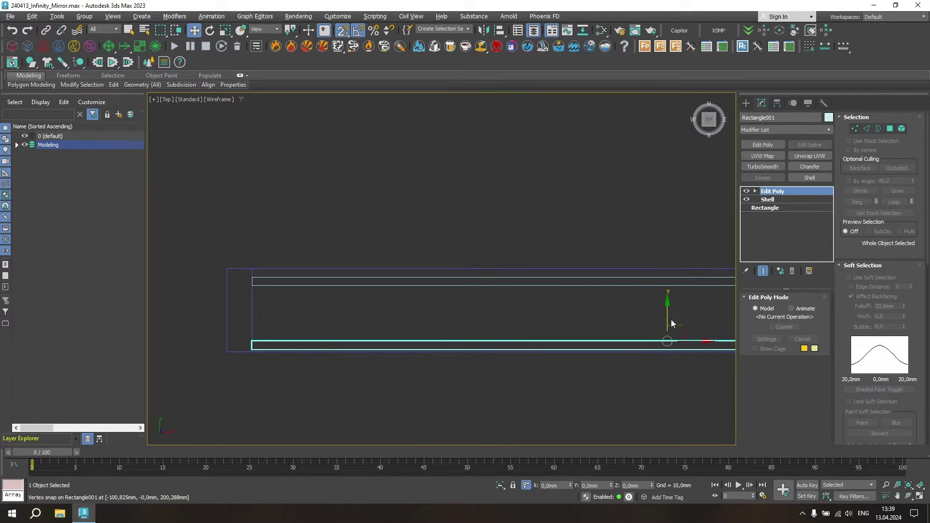
left_click_drag(672, 323, 256, 353)
type("2")
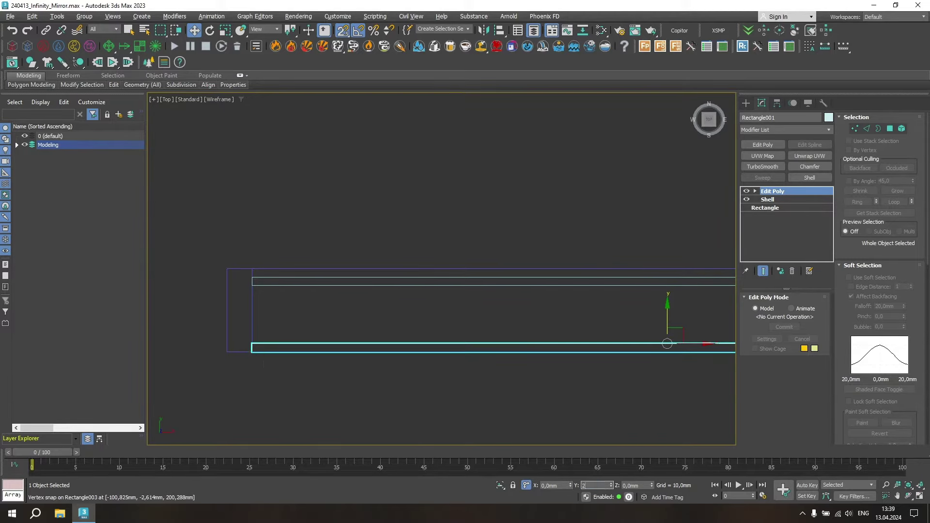
key("Return")
left_click(528, 239)
key("z")
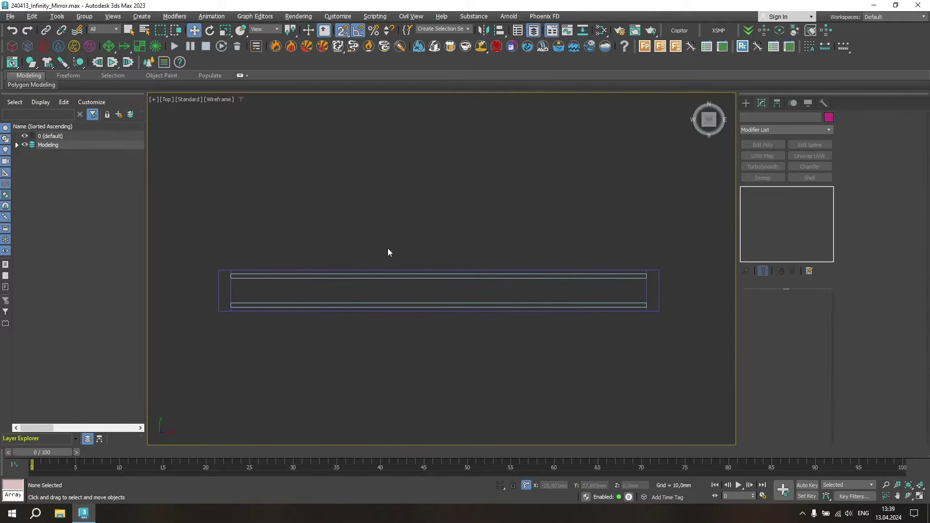
- Show the whole frame in full-screen Perspective with clay-and-edges shading and grid hidden
key("alt+w")
key("alt+w")
key("F3")
mouse_move(519, 302)
middle_mouse_down("alt")
mouse_move(520, 317)
mouse_move(429, 309)
mouse_move(511, 298)
middle_mouse_up("alt")
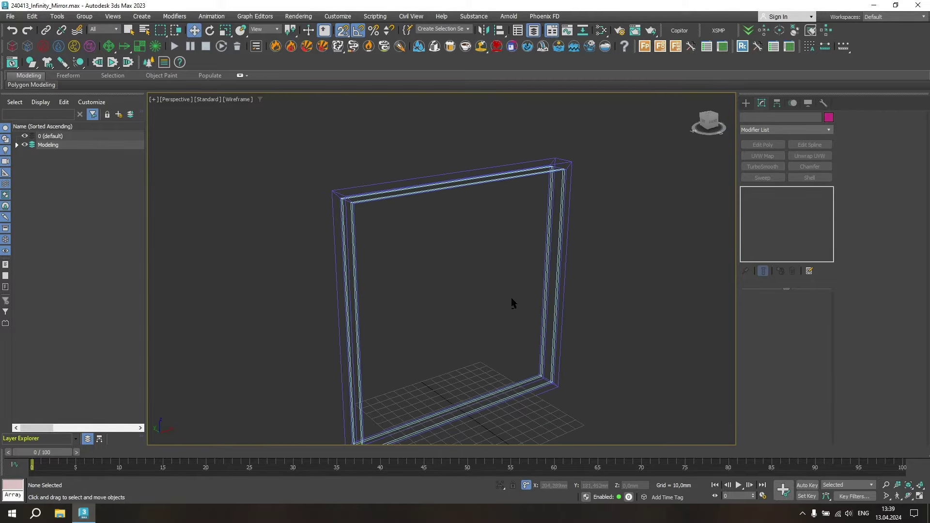
key("g")
middle_click_drag(615, 335, 615, 315, "alt")
key("F3")
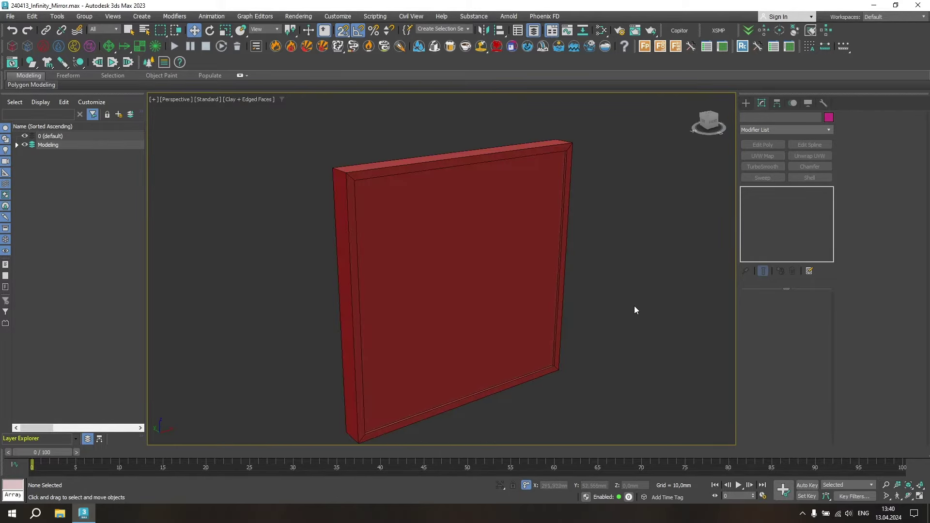
- Create a new CoronaLegacyMtl in the Slate Material Editor named Black
key("s")
key("m")
left_click(335, 105)
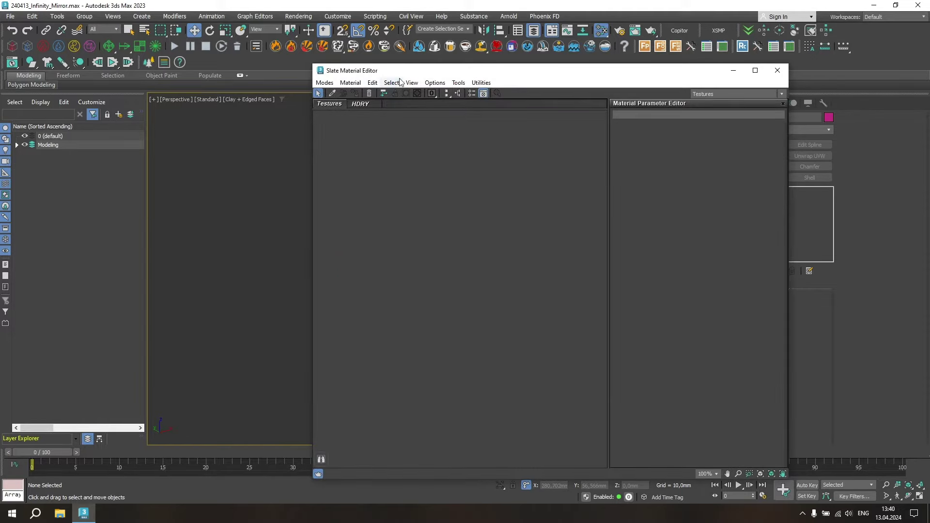
left_click_drag(392, 70, 598, 116)
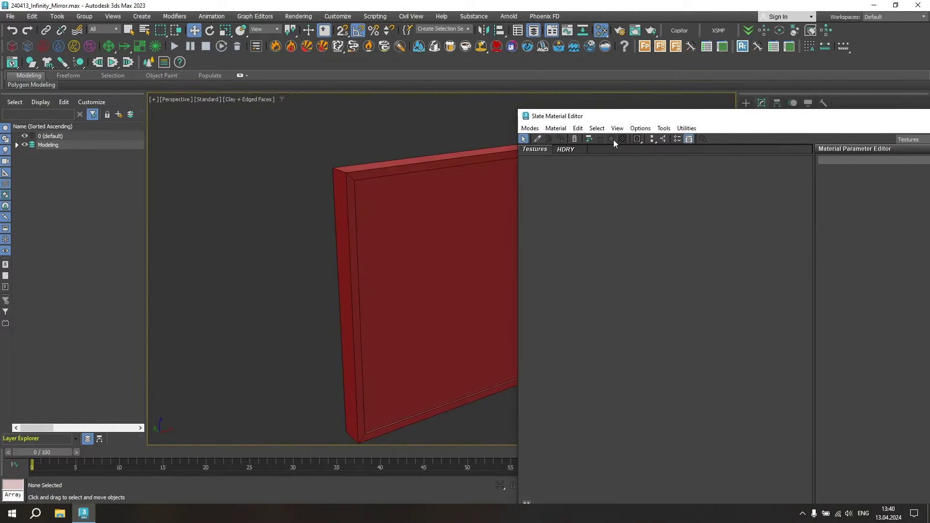
right_click(581, 225)
mouse_move(609, 228)
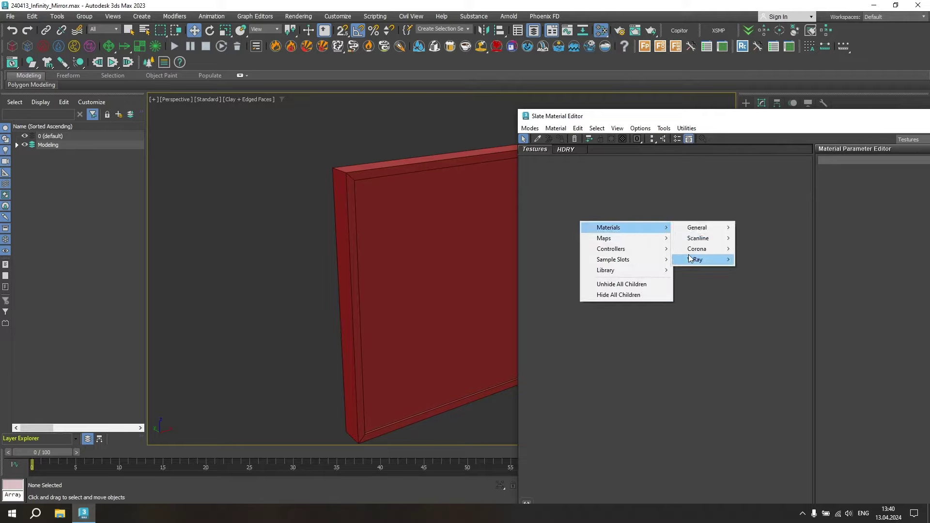
mouse_move(697, 249)
left_click(768, 280)
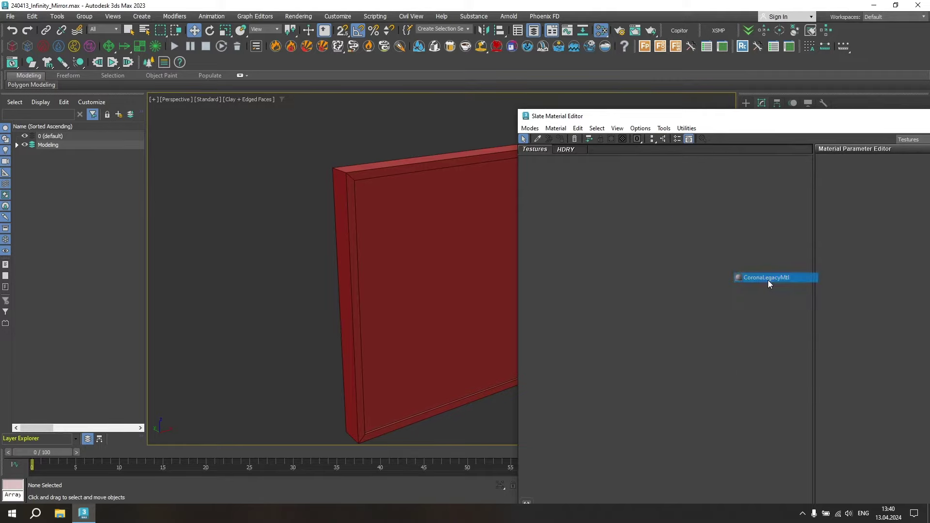
left_click_drag(765, 121, 647, 109)
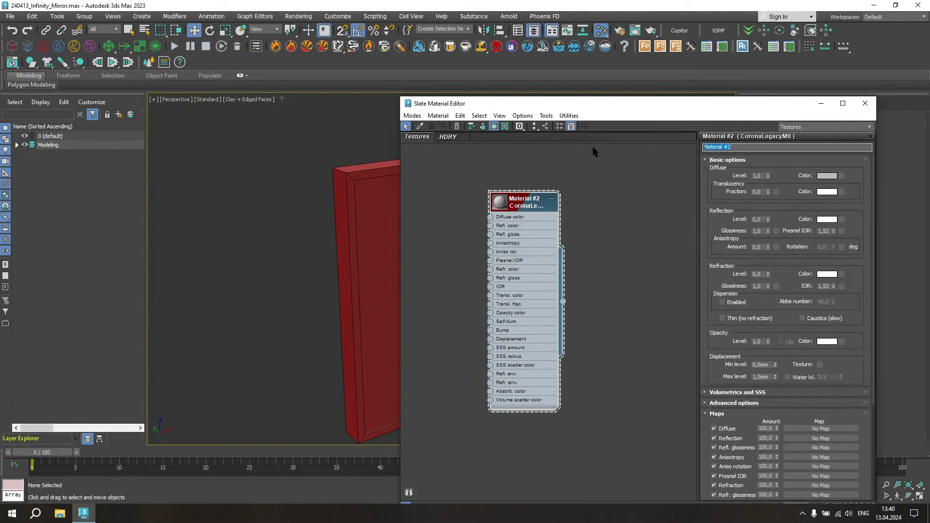
type("Black")
- Assign the Black material to the frame and set its diffuse colour value to 4
left_click(344, 171)
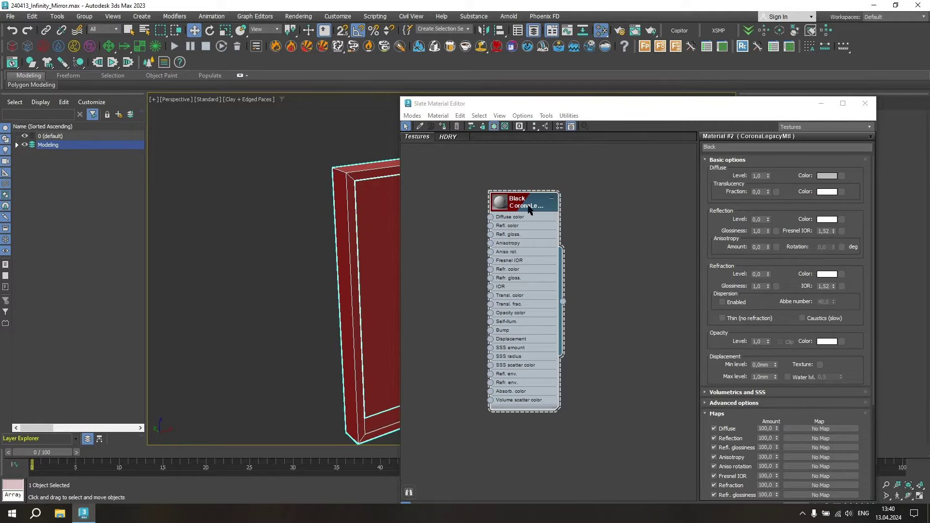
left_click(442, 127)
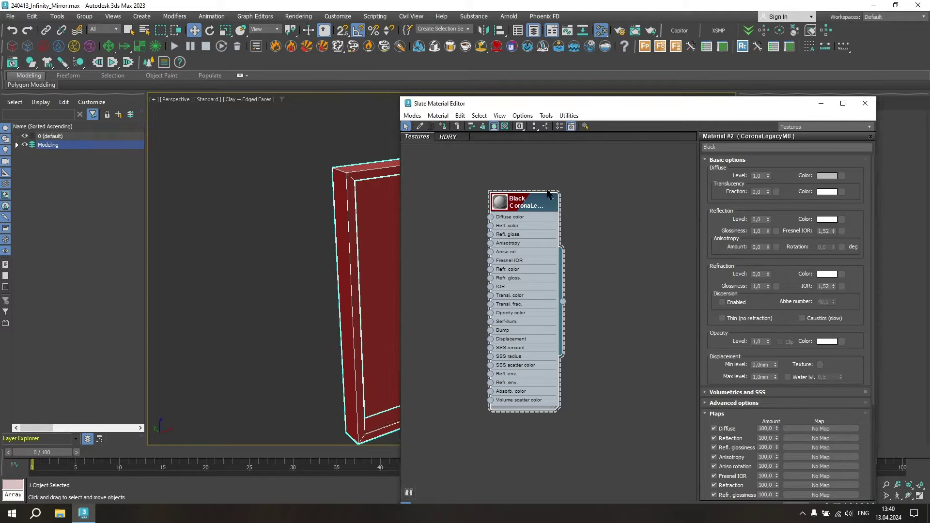
left_click(551, 199)
left_click(827, 176)
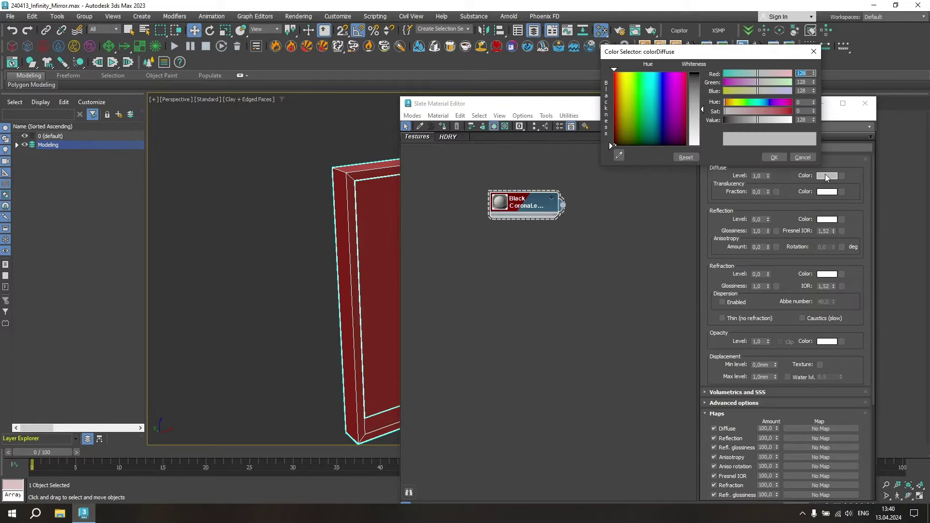
double_click(801, 119)
type("4")
key("Return")
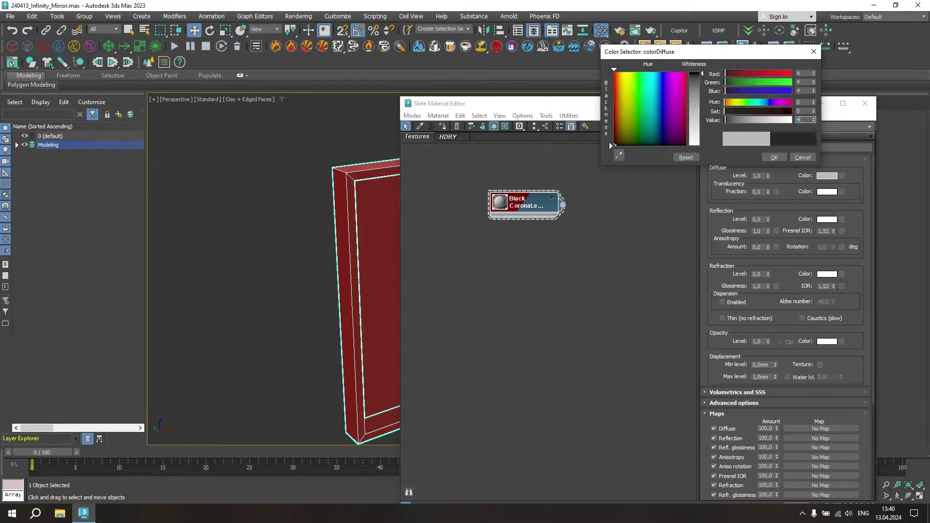
left_click(773, 157)
type("1")
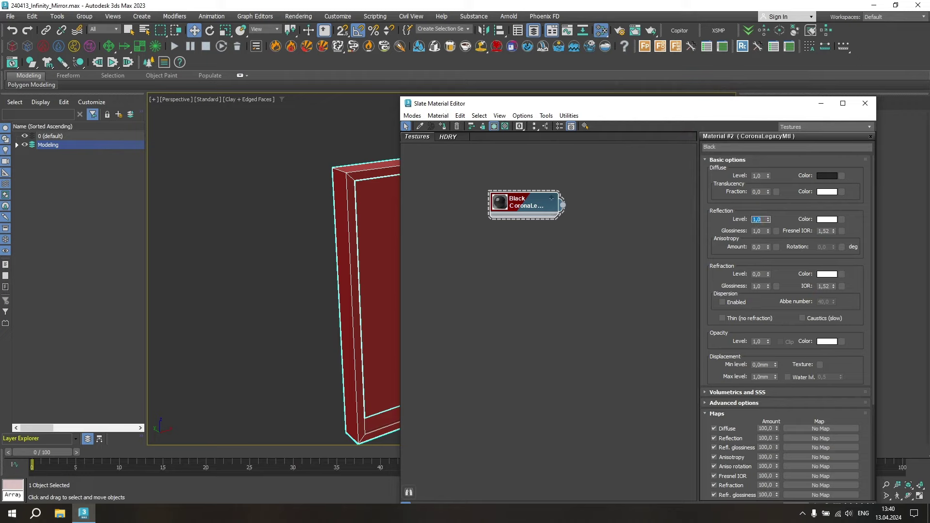
- Set reflection level 1.0 and glossiness 0.6, and display the material in the viewport
key("Tab")
type("0,6")
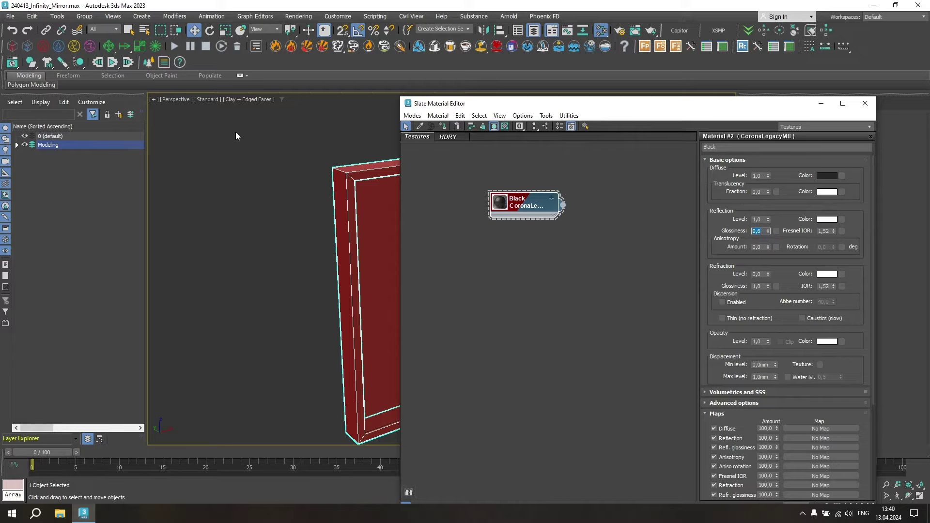
left_click(245, 99)
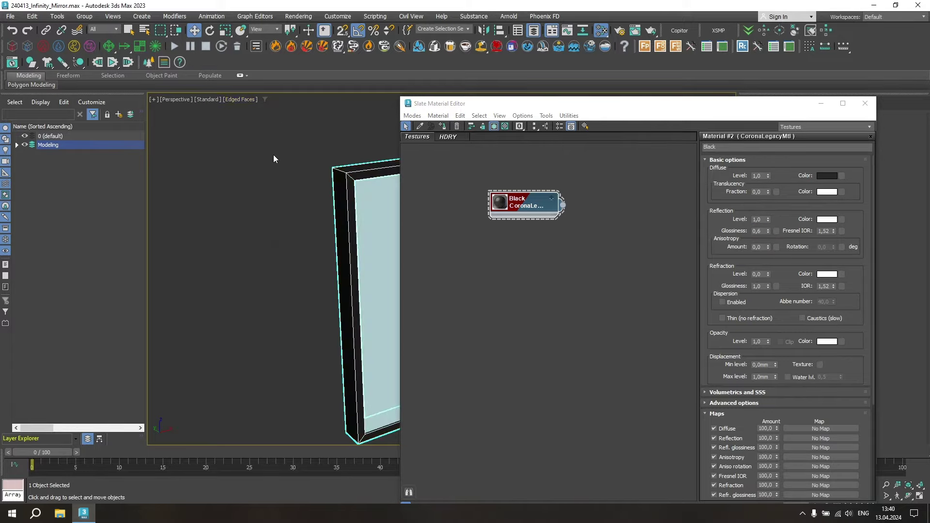
left_click(274, 159)
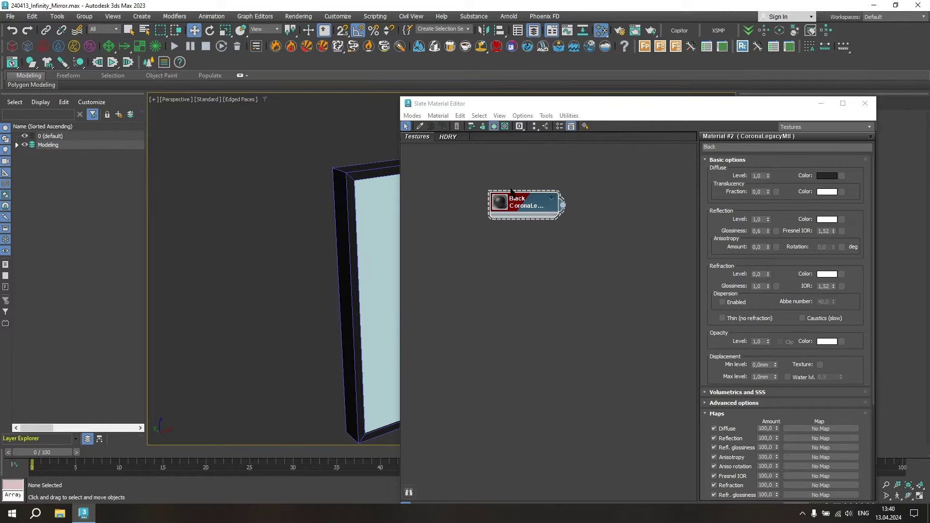
right_click(504, 259)
mouse_move(538, 265)
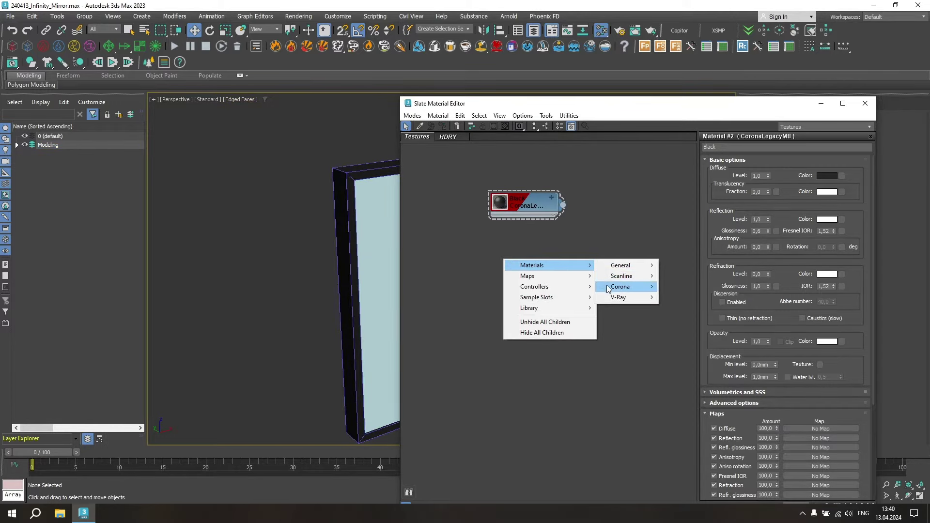
mouse_move(620, 286)
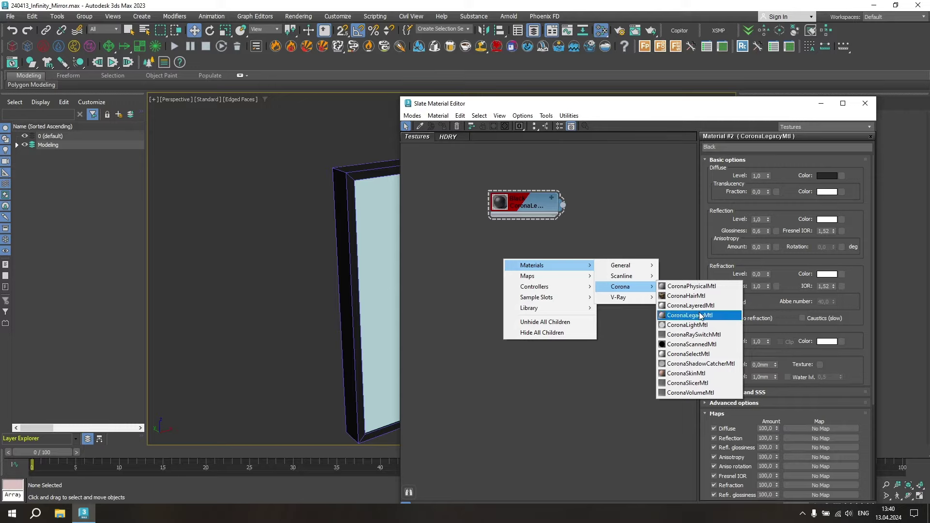
- Add a CoronaLegacyMtl named Mirror with diffuse level 0.0 and reflection level 1.0
left_click_drag(646, 315, 505, 266)
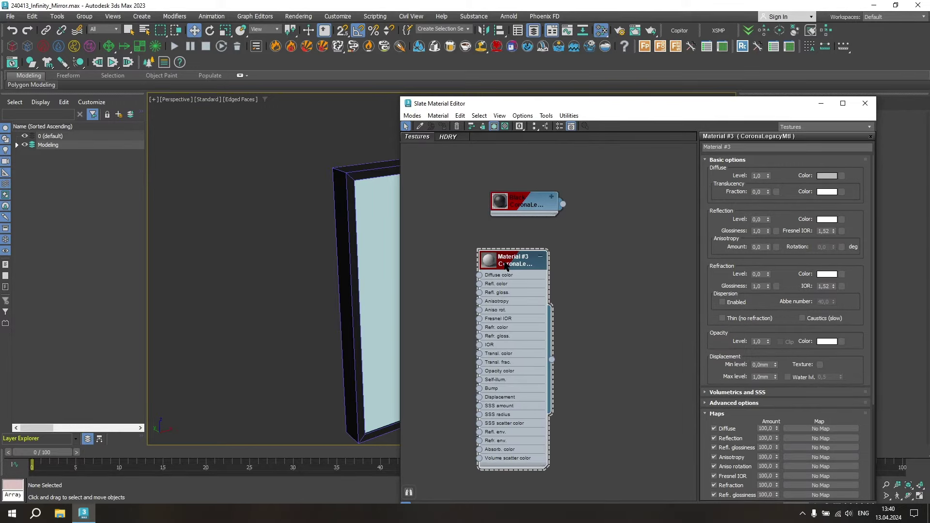
left_click_drag(506, 266, 507, 266)
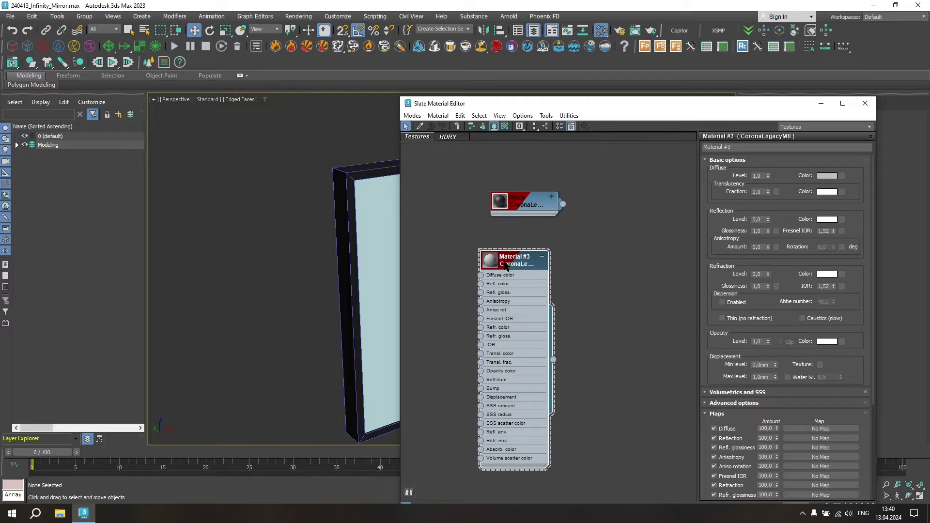
left_click(707, 147)
type("Mirror")
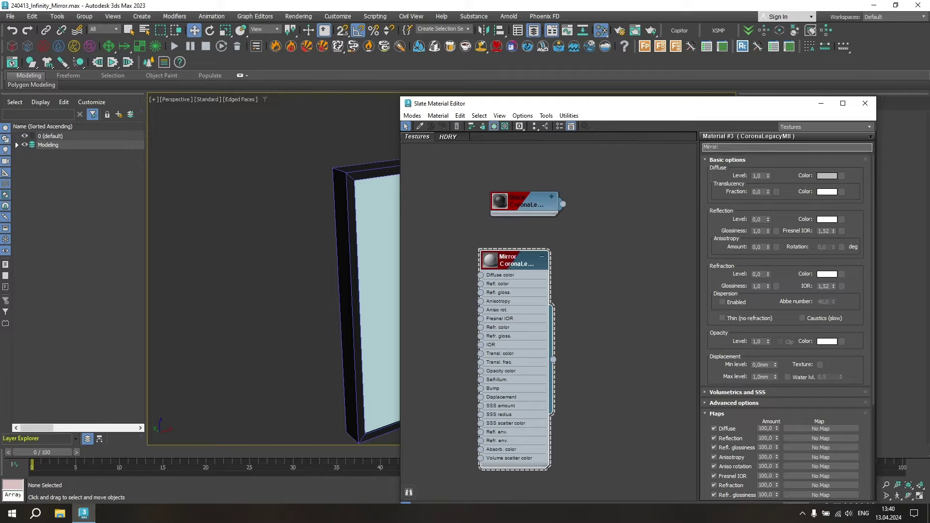
key("Return")
left_click(542, 257)
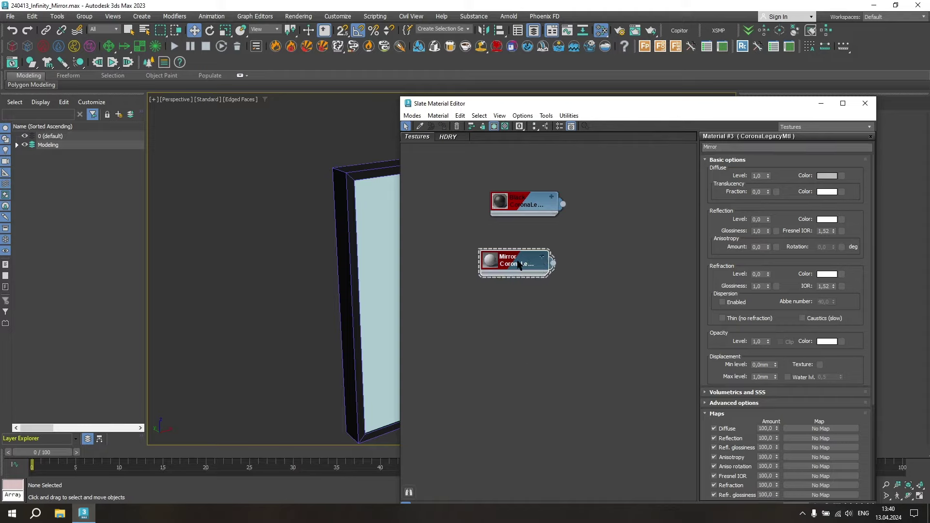
left_click_drag(520, 264, 539, 264)
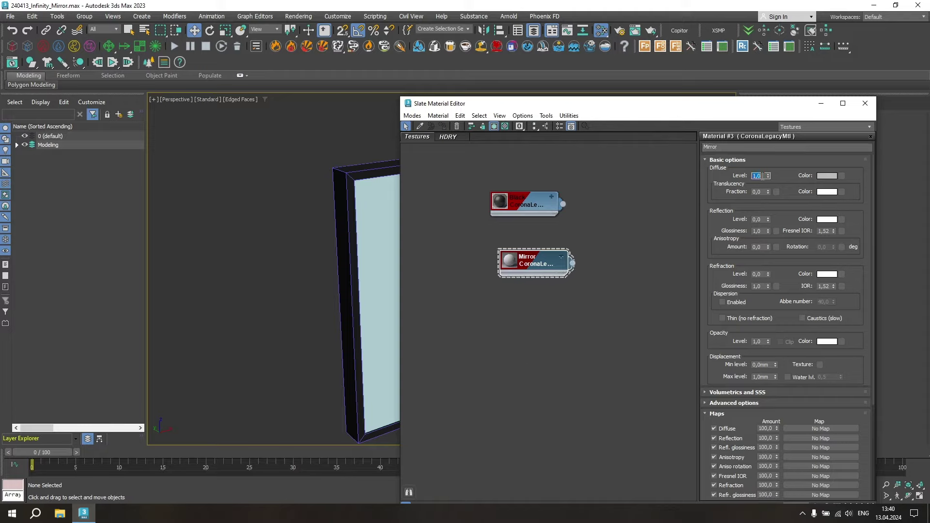
double_click(757, 219)
type("1")
left_click_drag(539, 272, 528, 271)
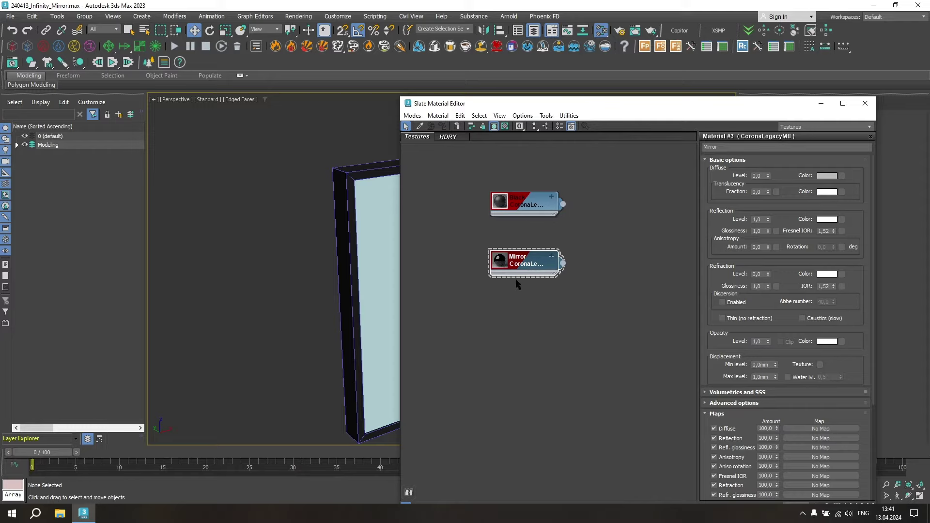
- Add a CoronaLegacyMtl named Mirror_No_Glass: diffuse level 0, reflection level 1, Fresnel IOR 9
right_click(508, 296)
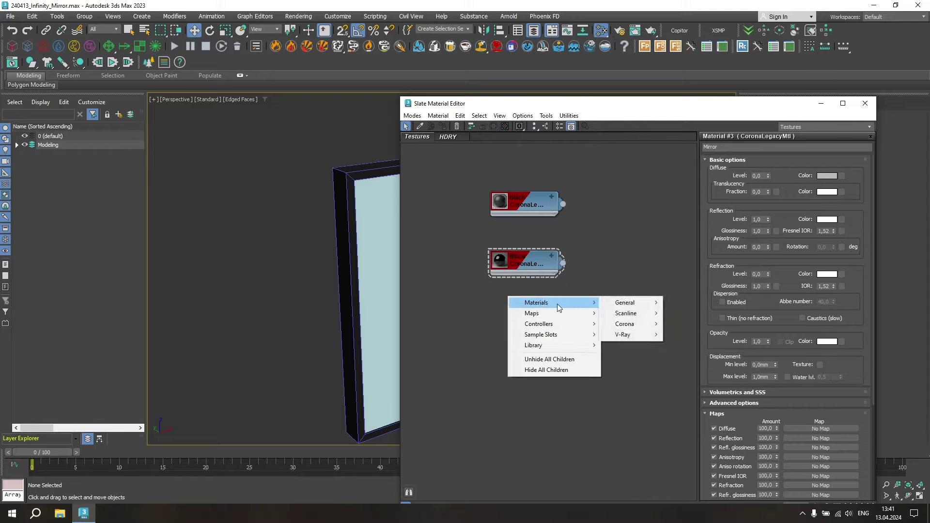
mouse_move(624, 324)
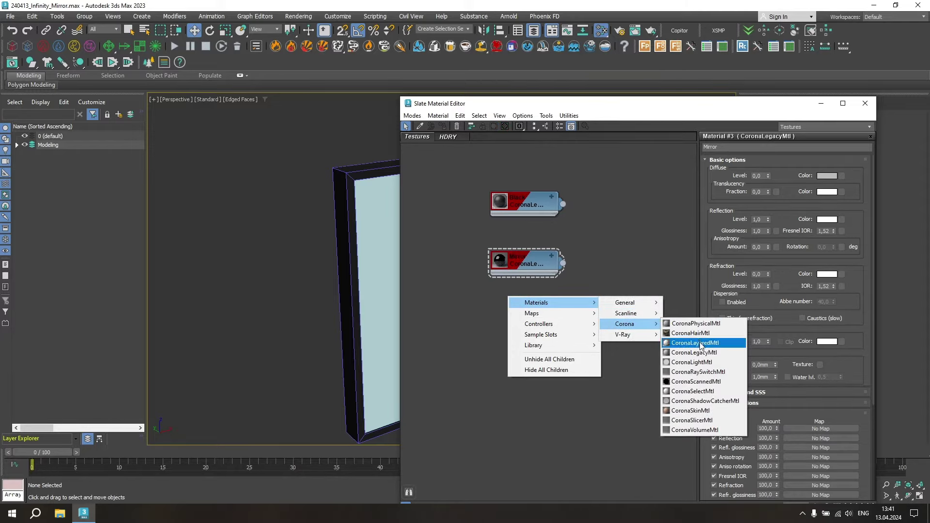
left_click(709, 356)
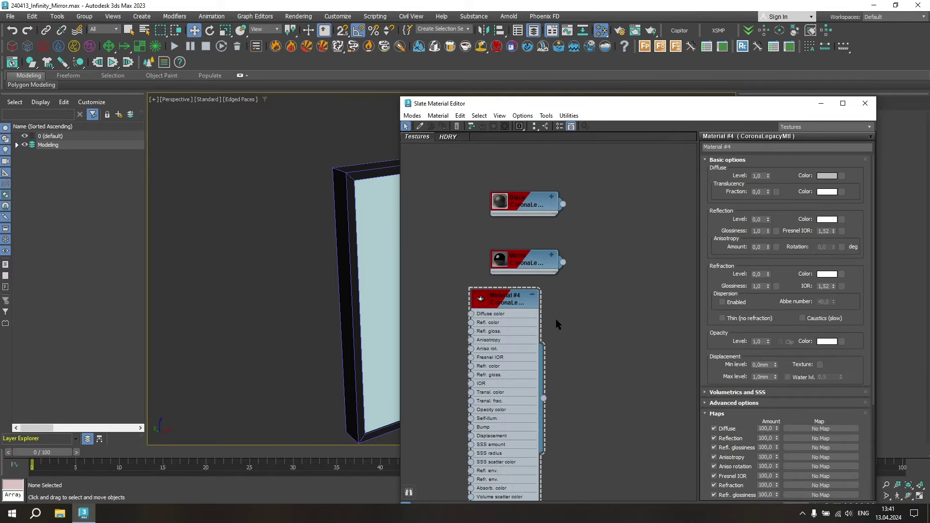
left_click_drag(522, 307, 519, 308)
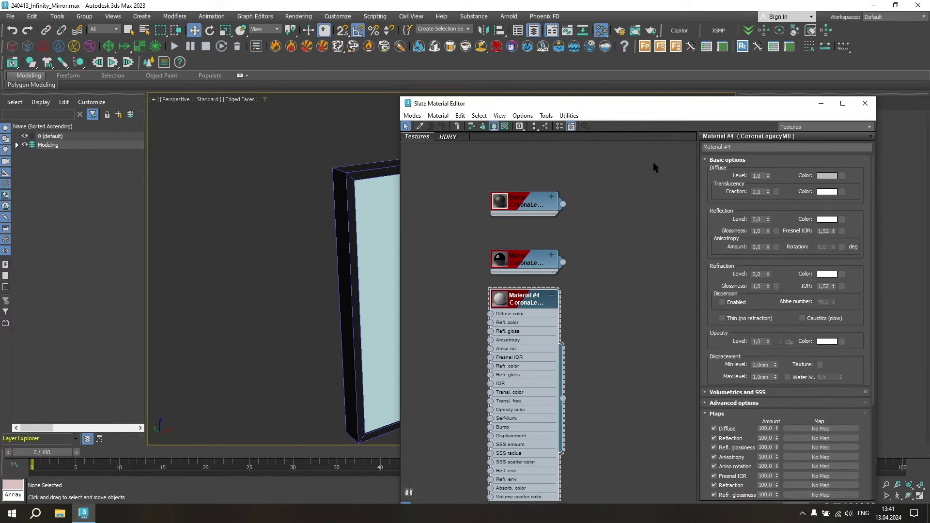
left_click(753, 147)
type("MIrror_No_")
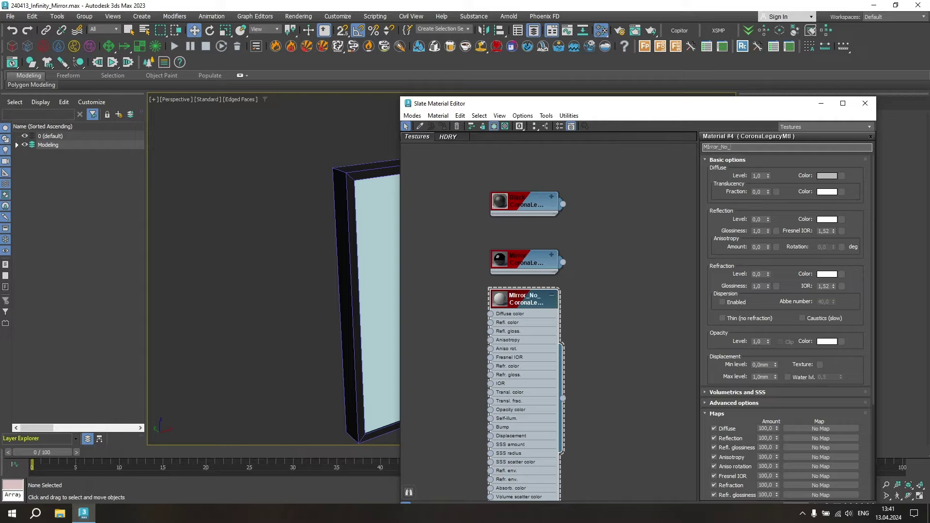
type("Glass")
left_click(763, 176)
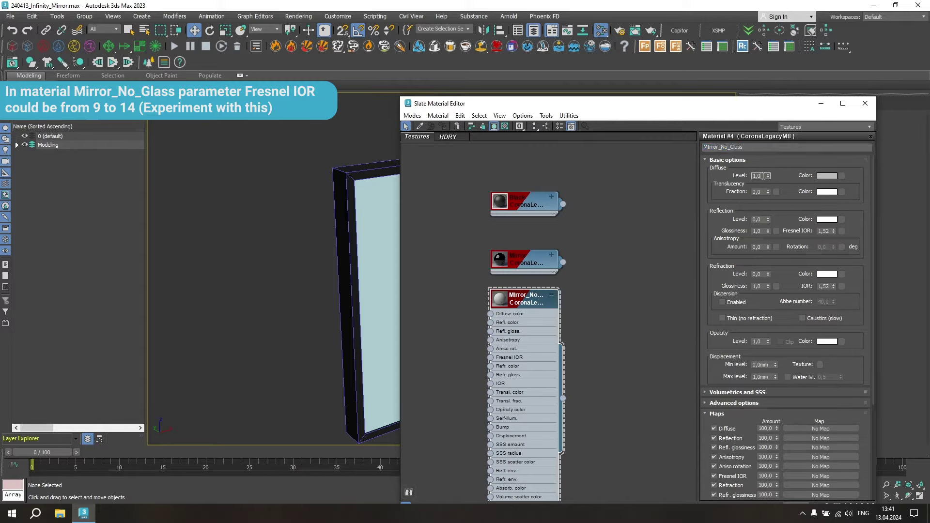
left_click(762, 219)
left_click(825, 232)
left_click(551, 295)
- Build a 2-slot Multi/Sub-Object material with Mirror in slot 1 and Mirror_No_Glass in slot 2
right_click(599, 266)
mouse_move(626, 271)
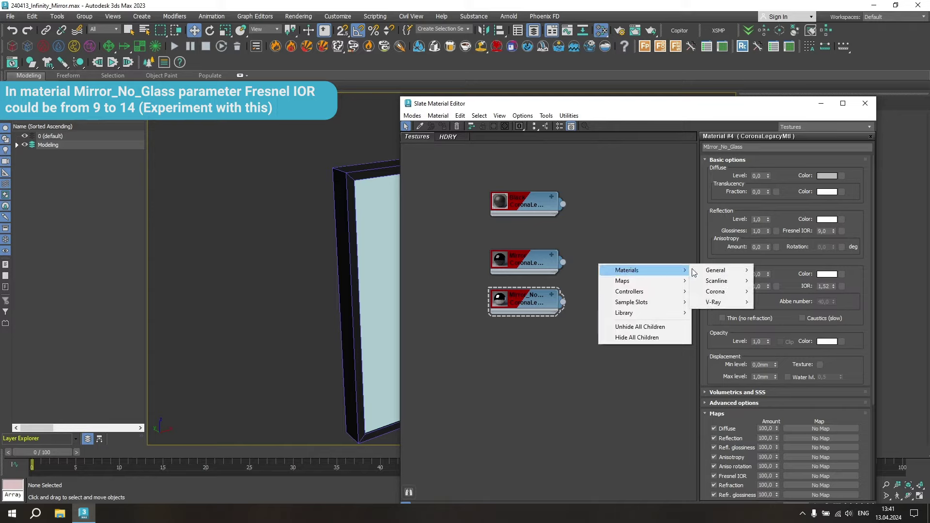
mouse_move(716, 269)
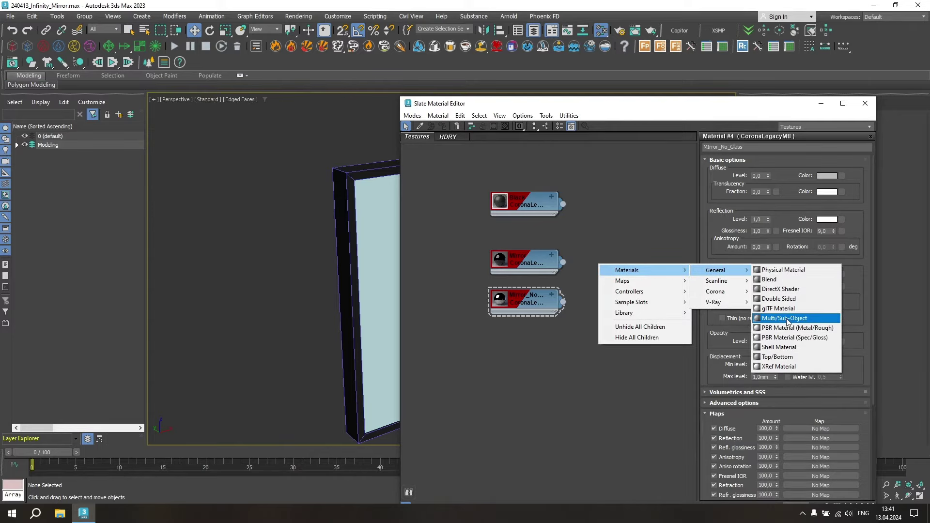
left_click(783, 318)
left_click_drag(594, 266, 614, 267)
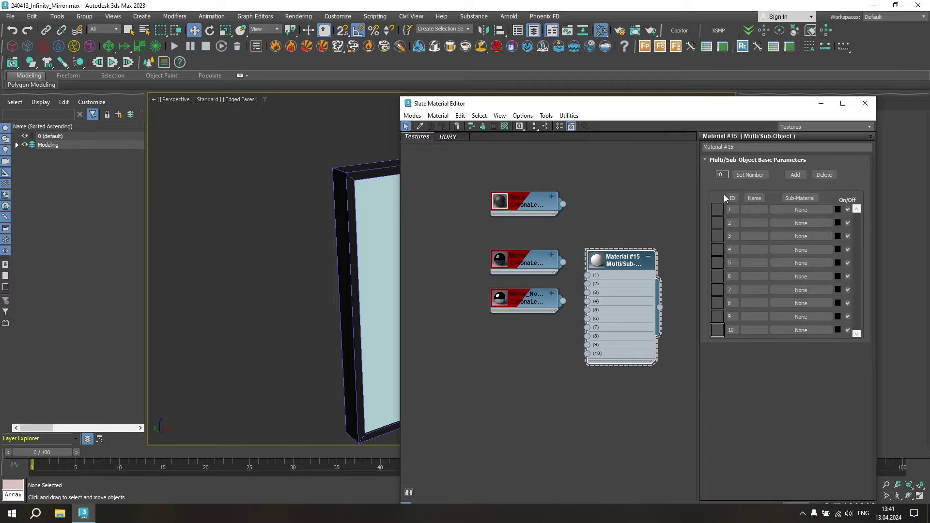
left_click(749, 174)
type("2")
left_click(680, 304)
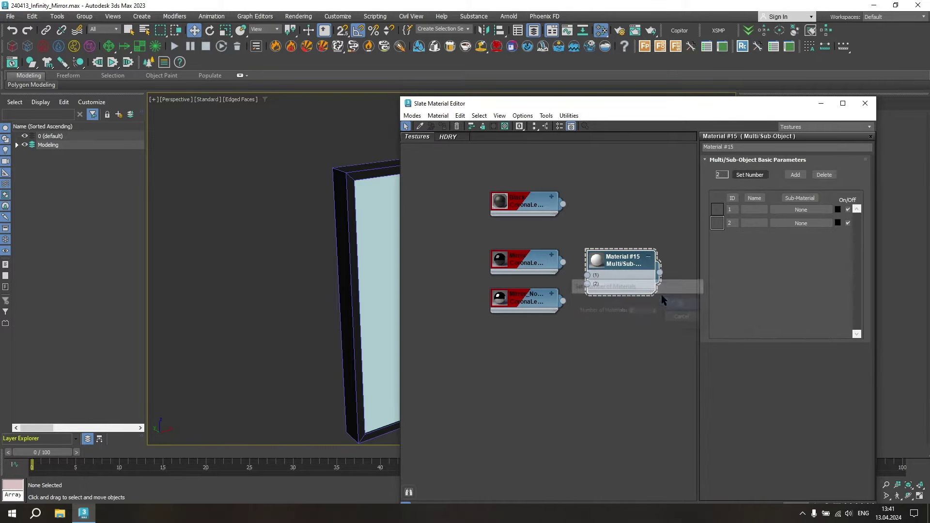
scroll(565, 264, "up", 1)
left_click_drag(589, 277, 589, 275)
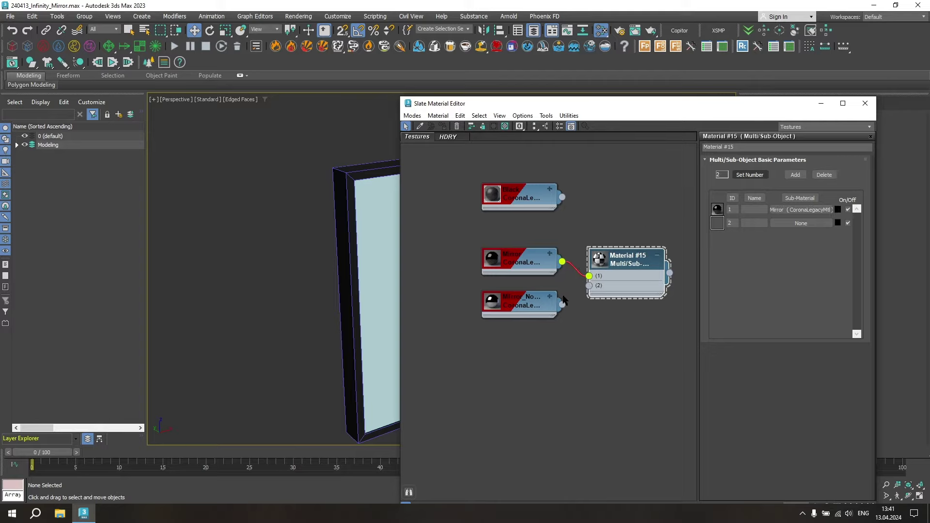
left_click_drag(562, 304, 589, 286)
left_click(385, 271)
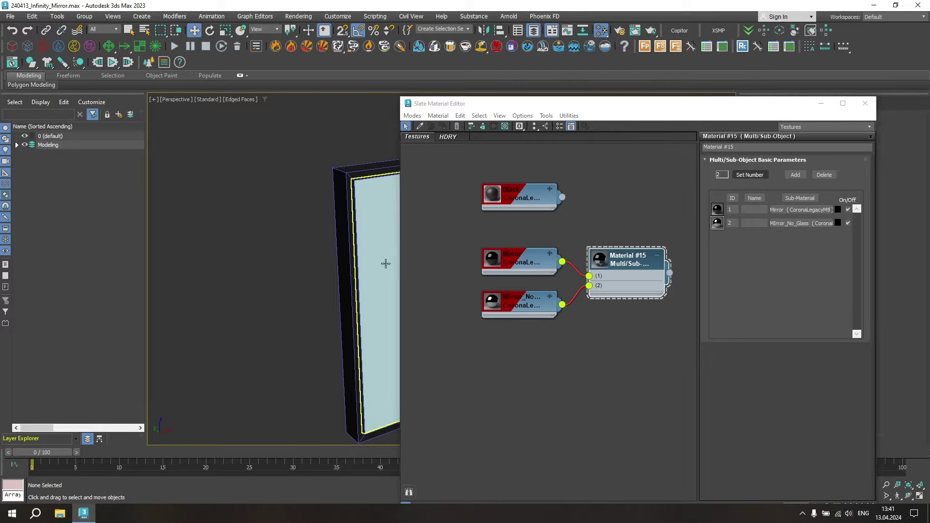
- Assign the multi-material to both mirror frame panels and close the material editor
mouse_move(377, 215)
middle_mouse_down("alt")
mouse_move(255, 214)
mouse_move(305, 211)
middle_mouse_up("alt")
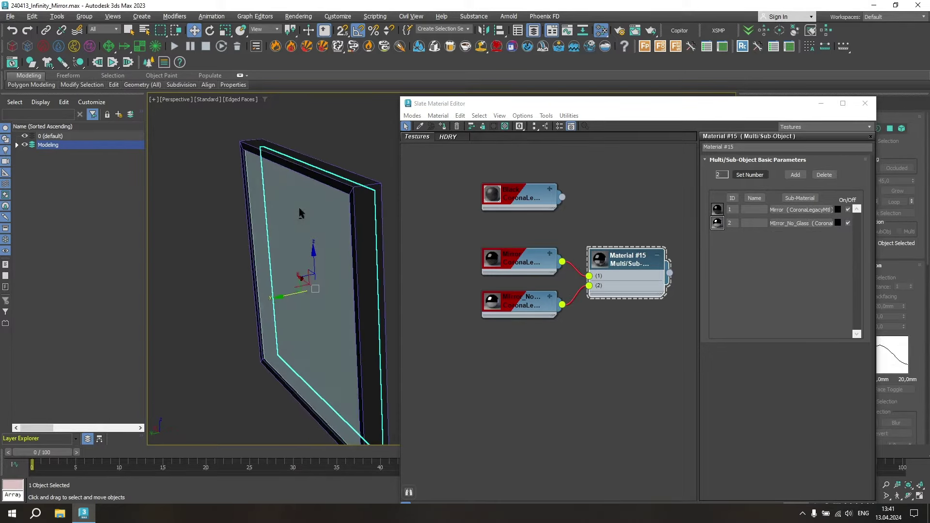
left_click(346, 218, "ctrl")
key("F3")
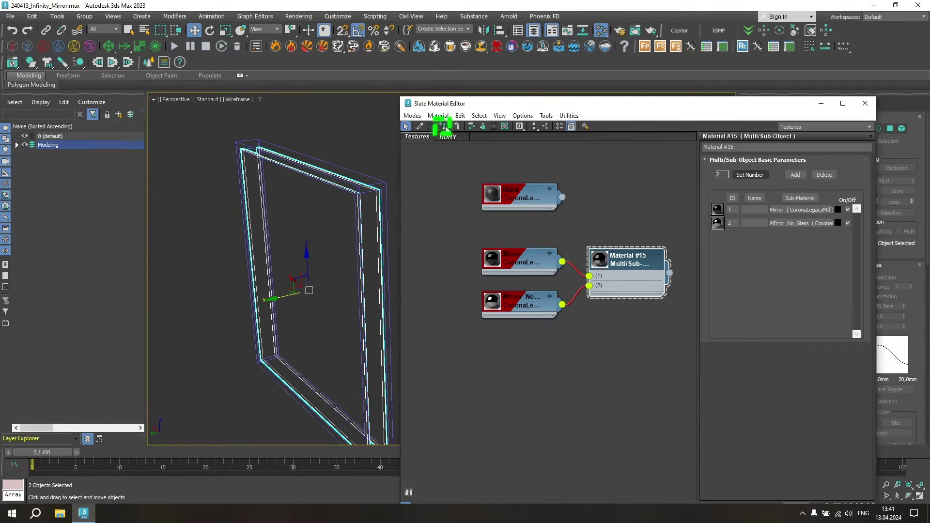
left_click(366, 144)
key("F3")
middle_click_drag(366, 144, 329, 186, "alt")
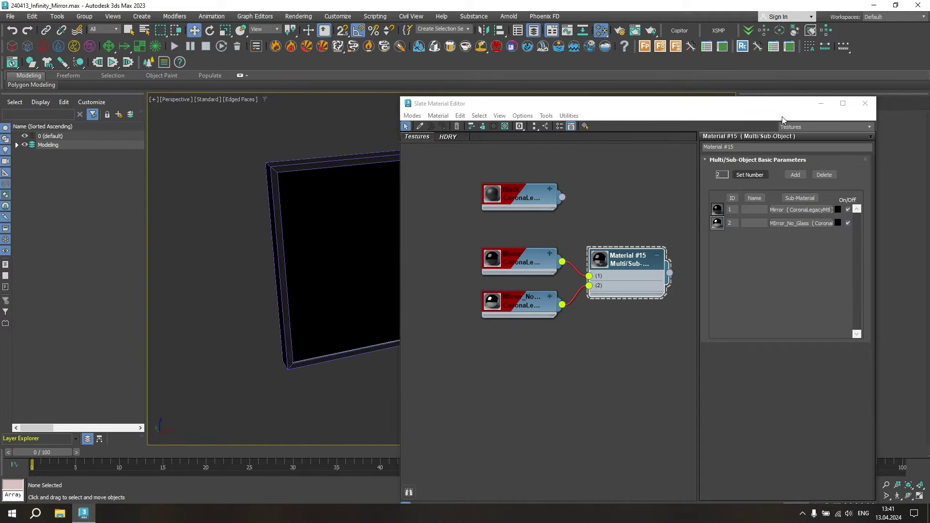
left_click(871, 104)
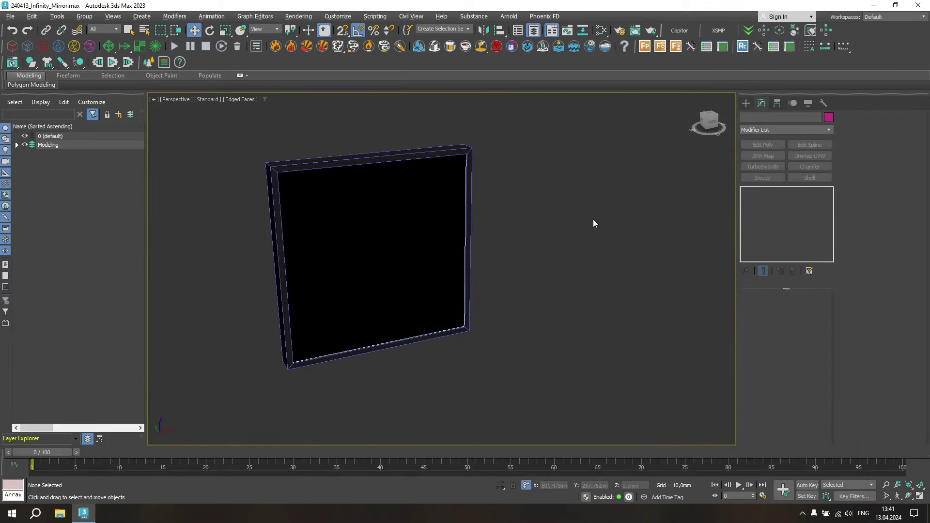
- Draw a small standard-primitive box beside the frame in the maximized Top view
key("alt+w")
key("alt+w")
middle_click_drag(494, 243, 488, 226)
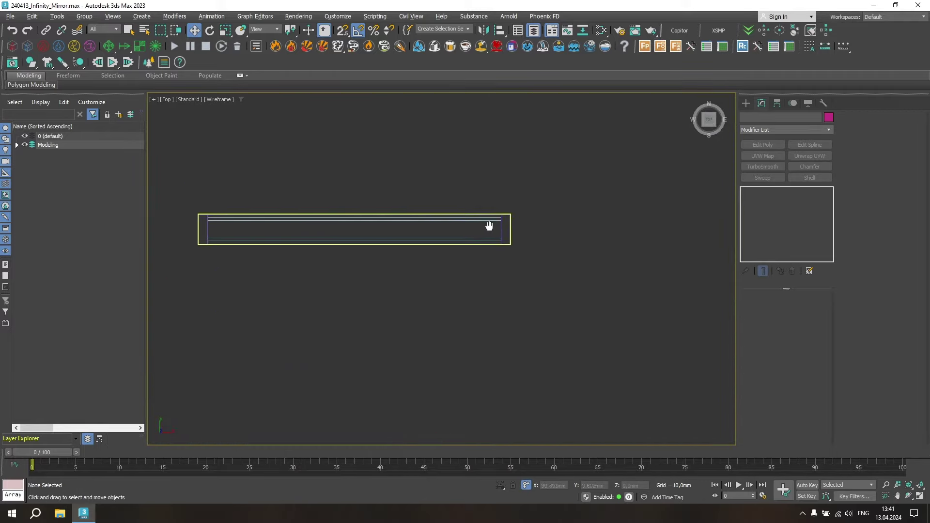
left_click(747, 104)
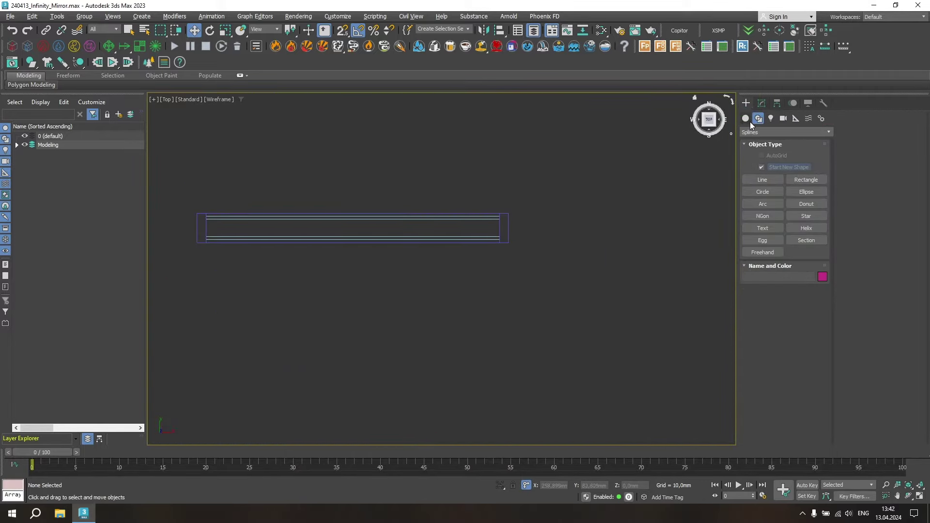
left_click(745, 119)
left_click(762, 167)
scroll(530, 266, "up", 3)
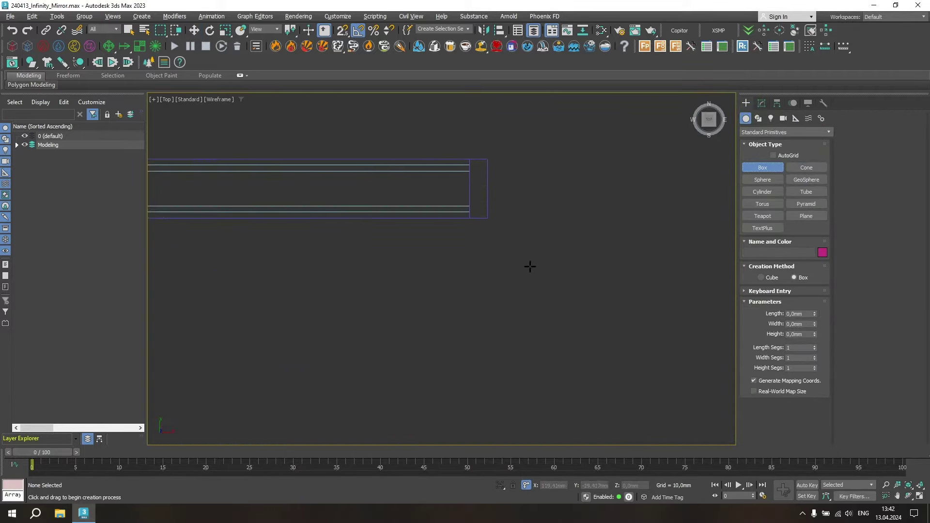
left_click_drag(518, 251, 535, 266)
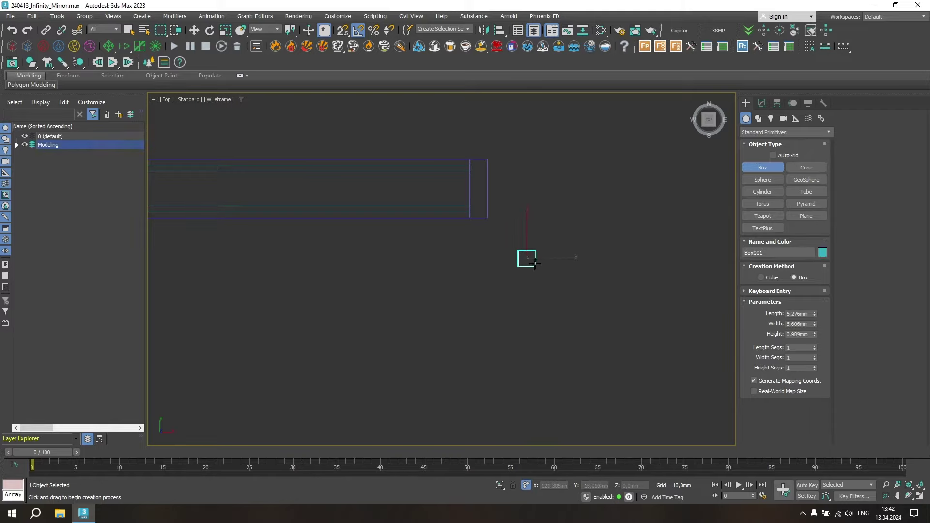
left_click(535, 264)
- Size Box001 to length 5, width 5 and height 1.5 mm
double_click(800, 314)
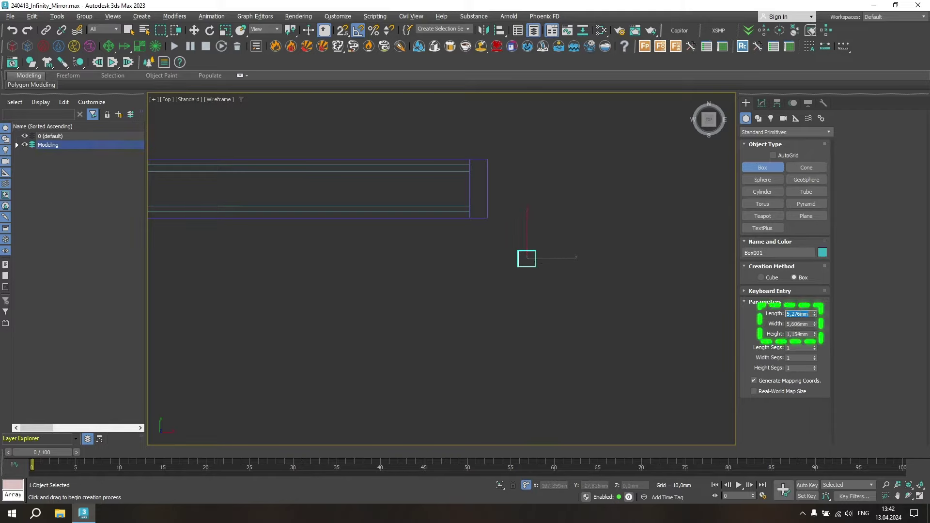
type("5")
key("Tab")
type("5")
key("Tab")
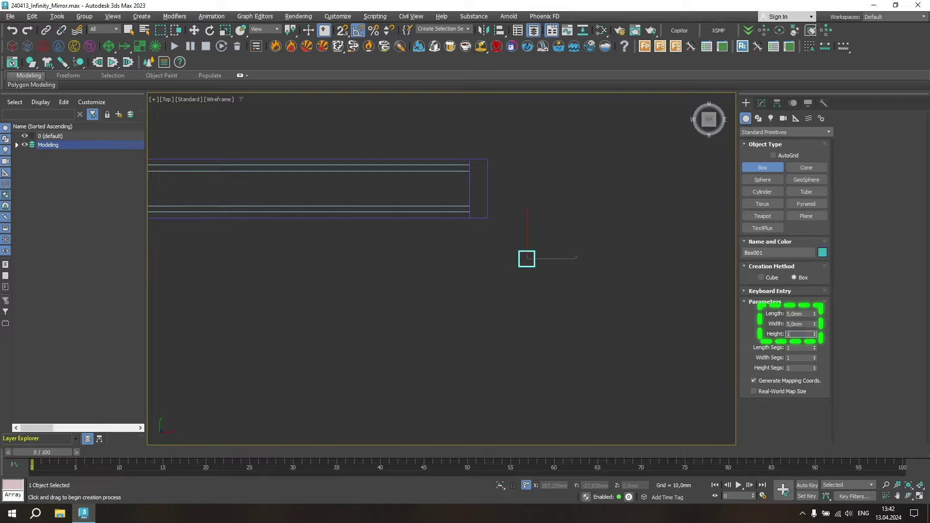
type(",5")
key("Return")
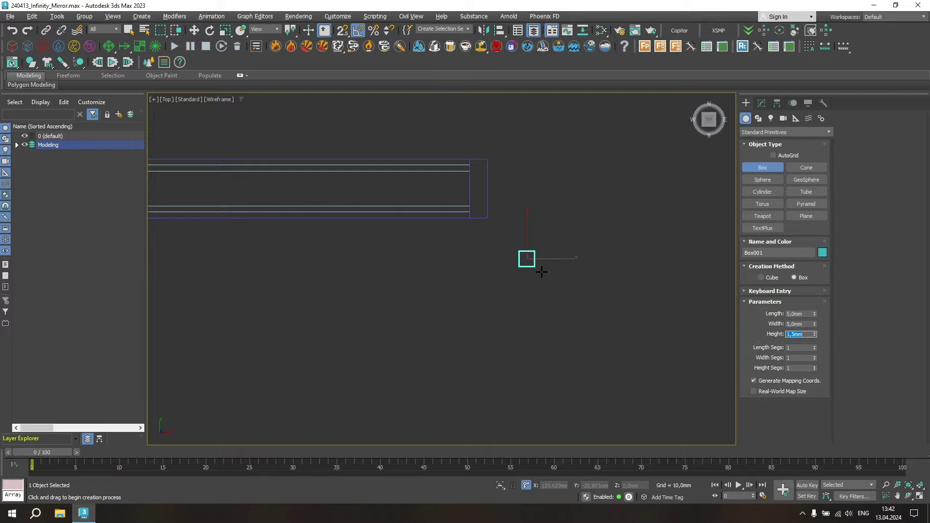
scroll(539, 266, "up", 5)
key("w")
right_click(494, 216)
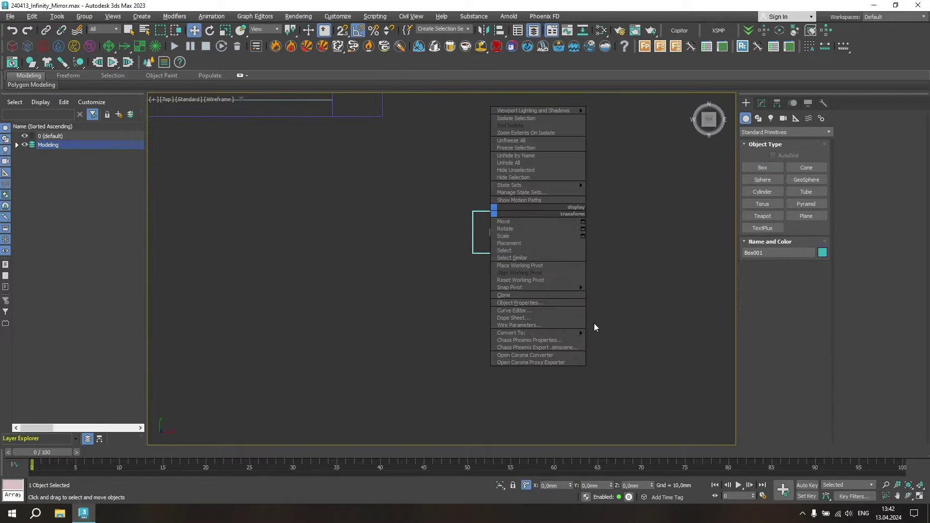
- Convert the box to an editable poly and inset its top face
left_click(615, 334)
key("alt+w")
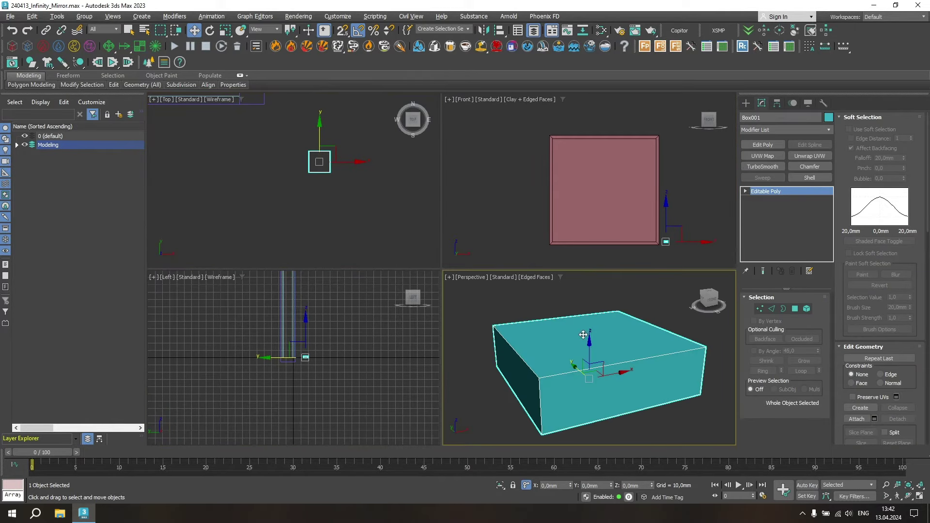
scroll(629, 237, "up", 2)
middle_click_drag(660, 242, 616, 202)
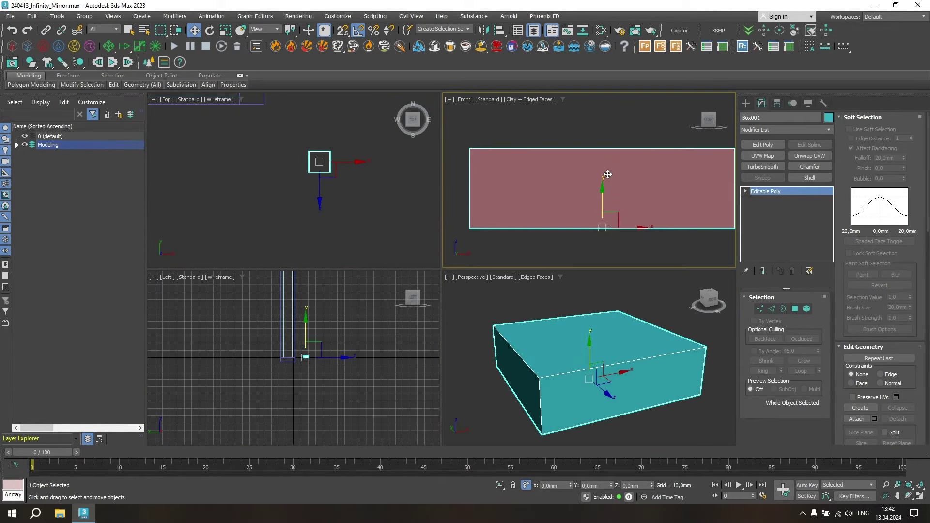
scroll(598, 199, "down", 1)
key("F3")
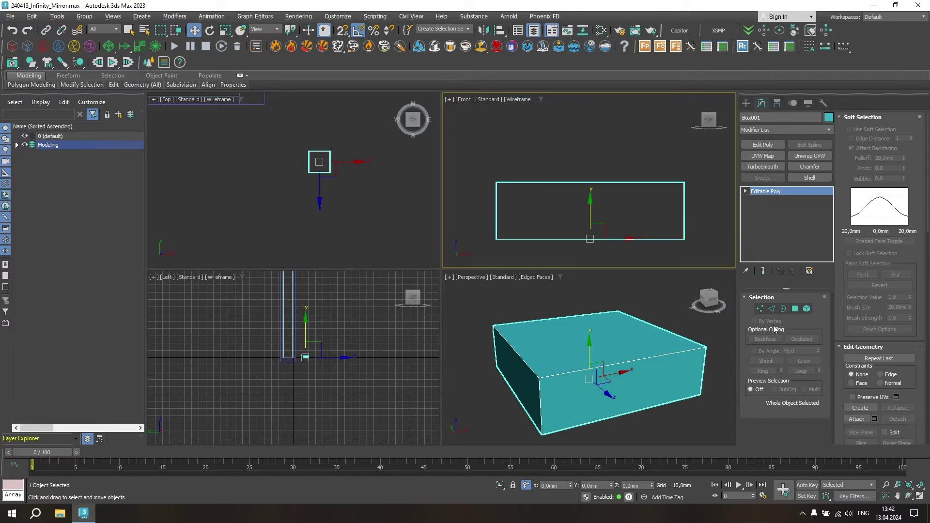
left_click(795, 309)
left_click(591, 343)
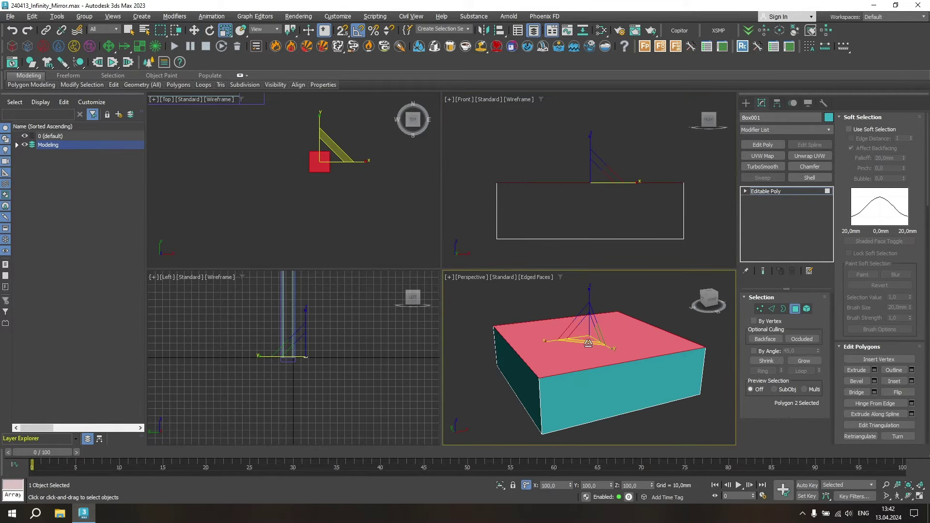
left_click_drag(588, 343, 589, 336)
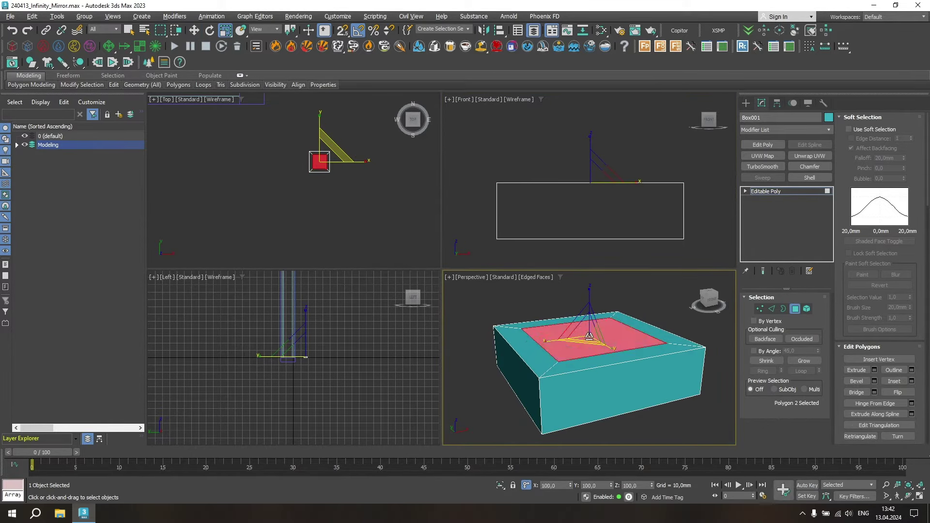
- Raise the inset top face, scale it to about 64%, and raise it again into a taller top step
key("w")
left_click_drag(589, 318, 591, 296)
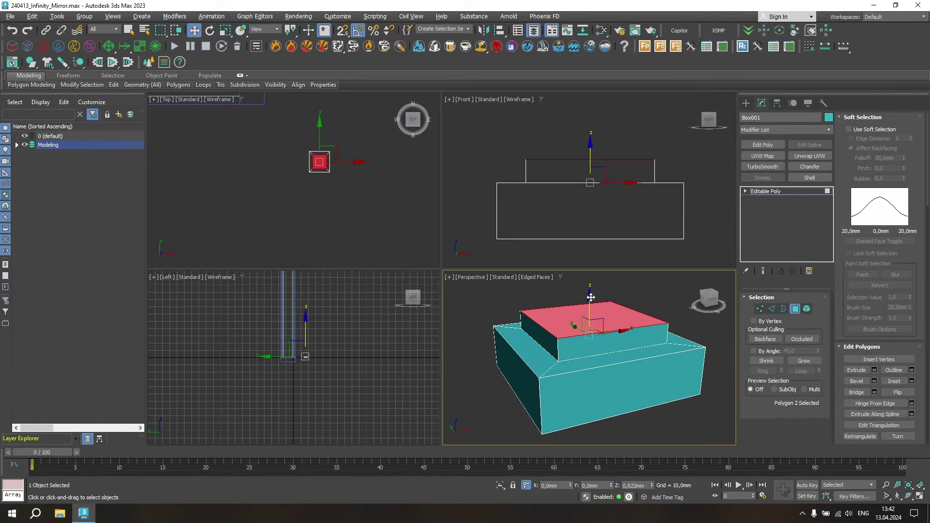
left_click_drag(591, 296, 595, 298)
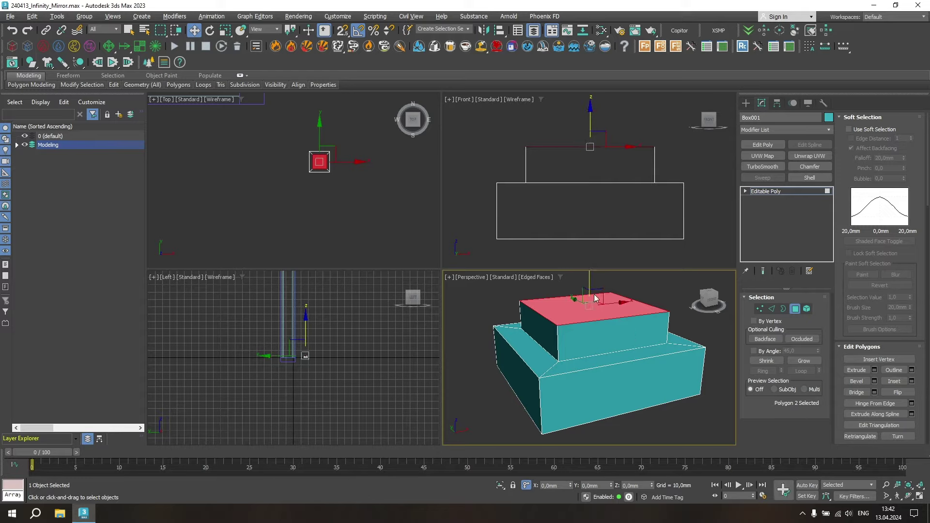
middle_click_drag(595, 298, 602, 347)
key("r")
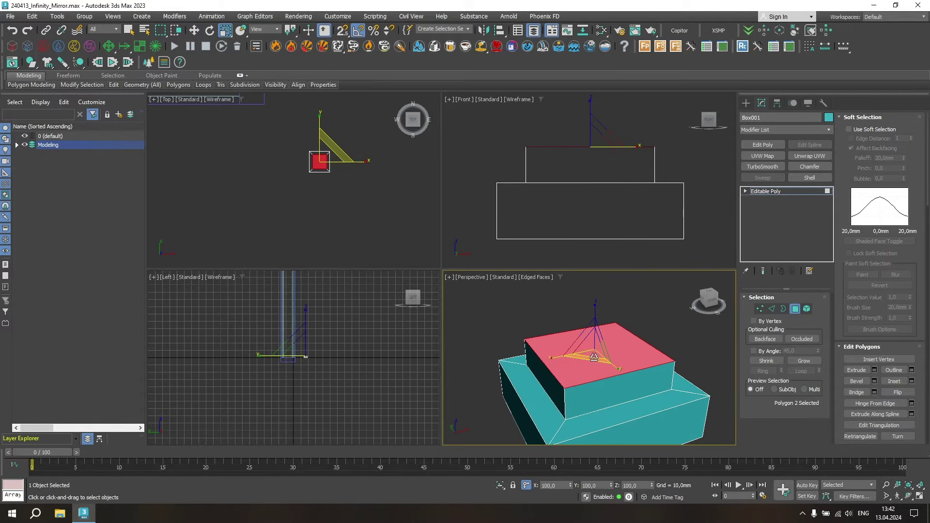
left_click_drag(594, 357, 593, 344)
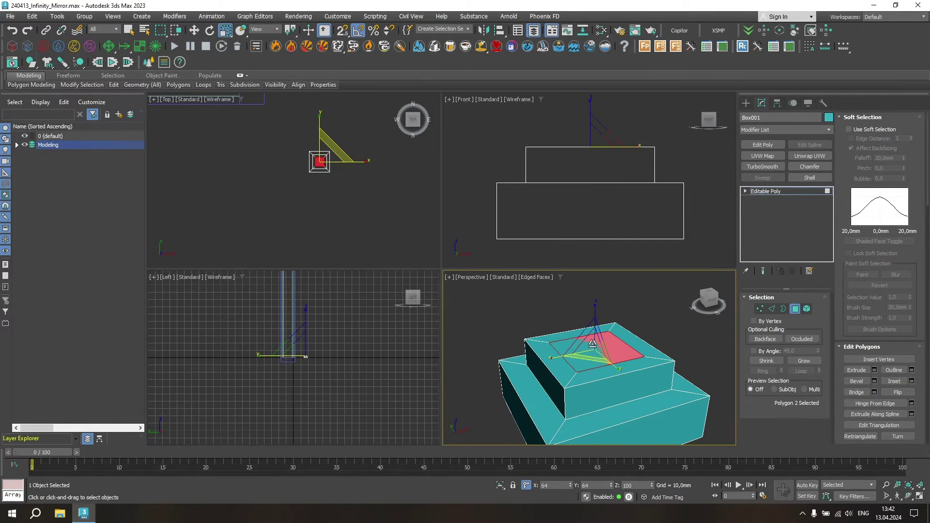
key("w")
middle_click_drag(592, 141, 597, 189)
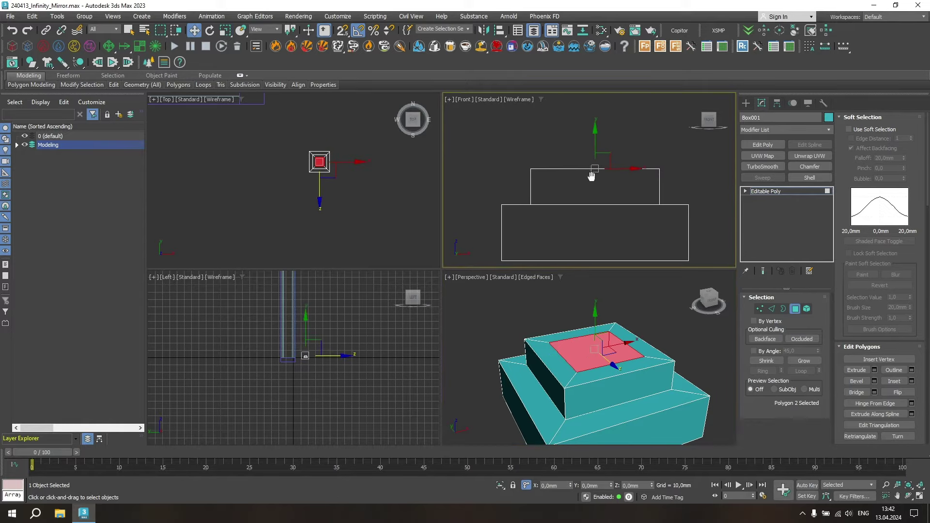
left_click_drag(598, 158, 594, 134)
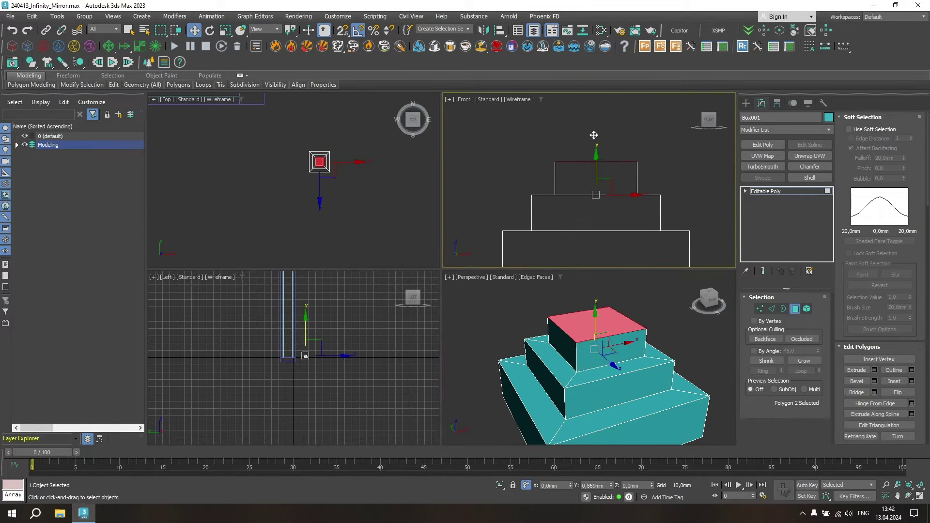
key("2")
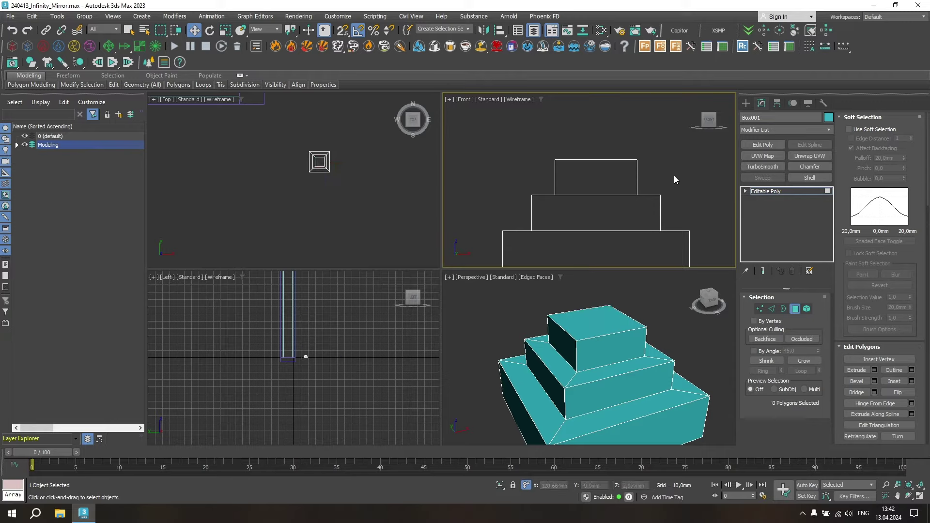
left_click_drag(596, 180, 517, 180)
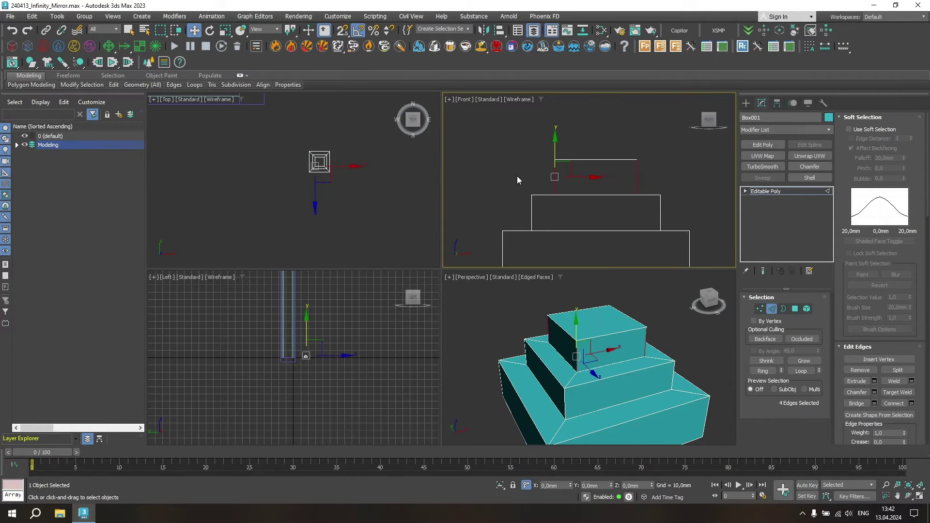
- Chamfer the top step's vertical edges with a small amount and 3 segments
left_click(874, 392)
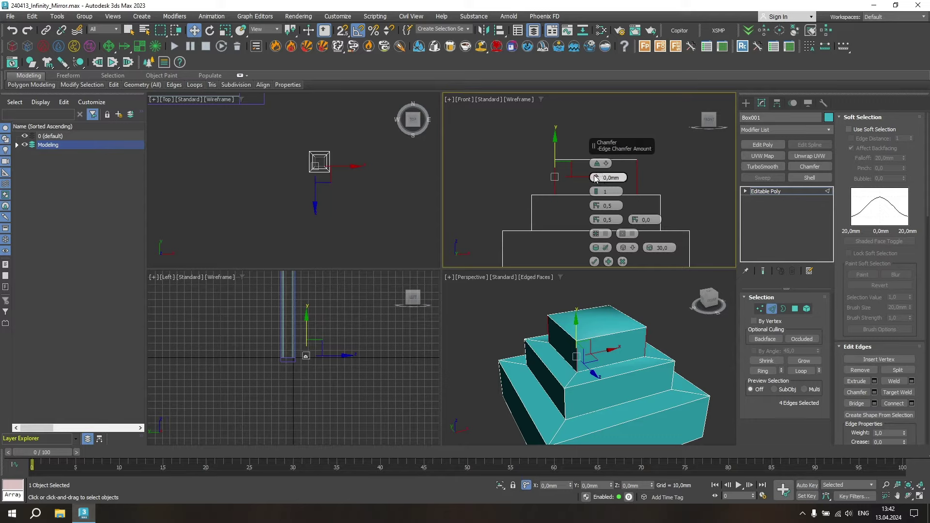
left_click_drag(596, 177, 591, 145)
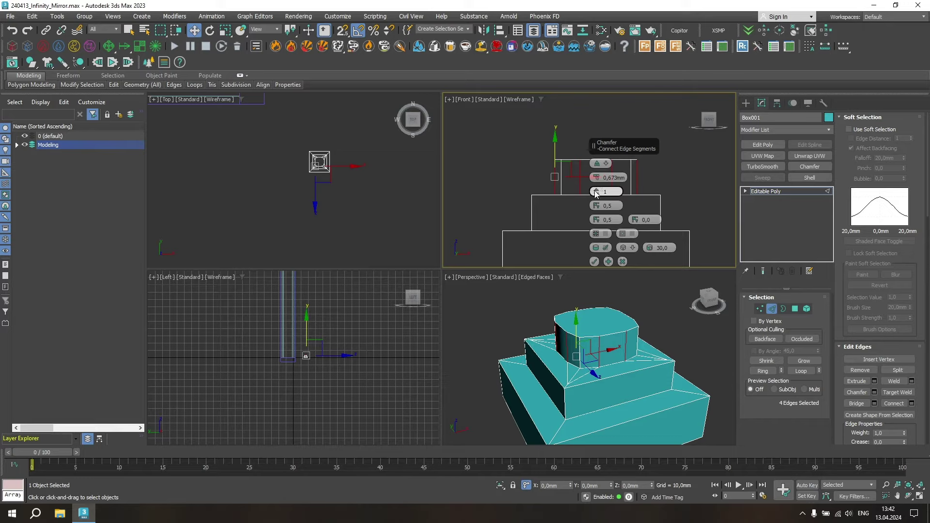
left_click_drag(595, 194, 595, 188)
middle_click_drag(592, 225, 570, 229)
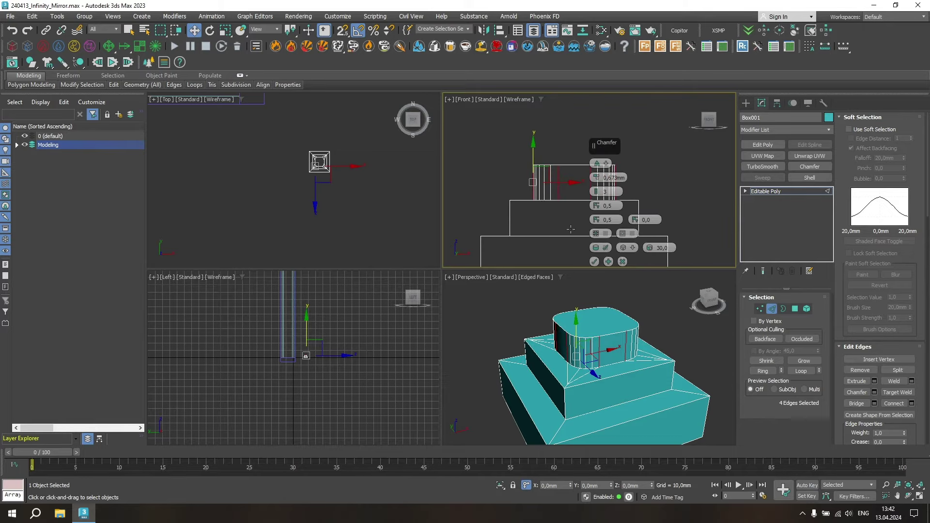
left_click(594, 262)
left_click(672, 318)
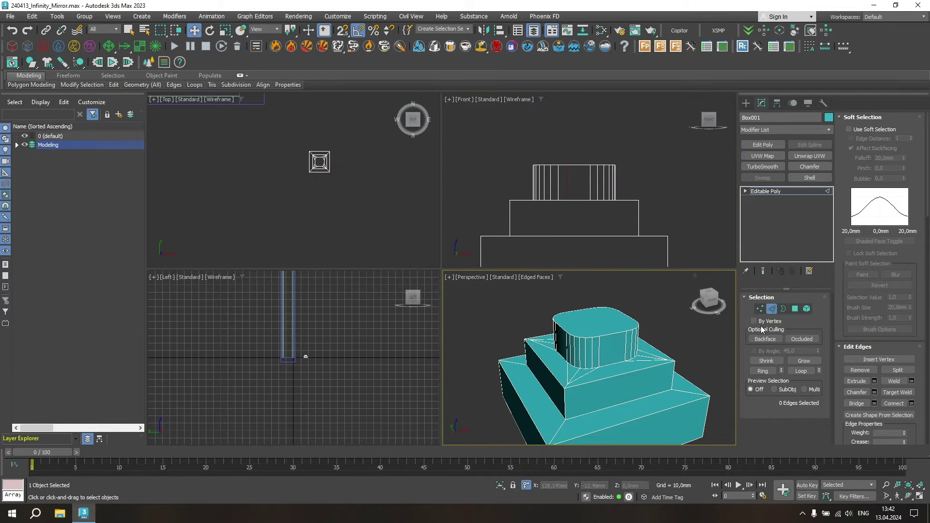
- Chamfer the top face's edges by 0,2mm
left_click(792, 310)
left_click(597, 321)
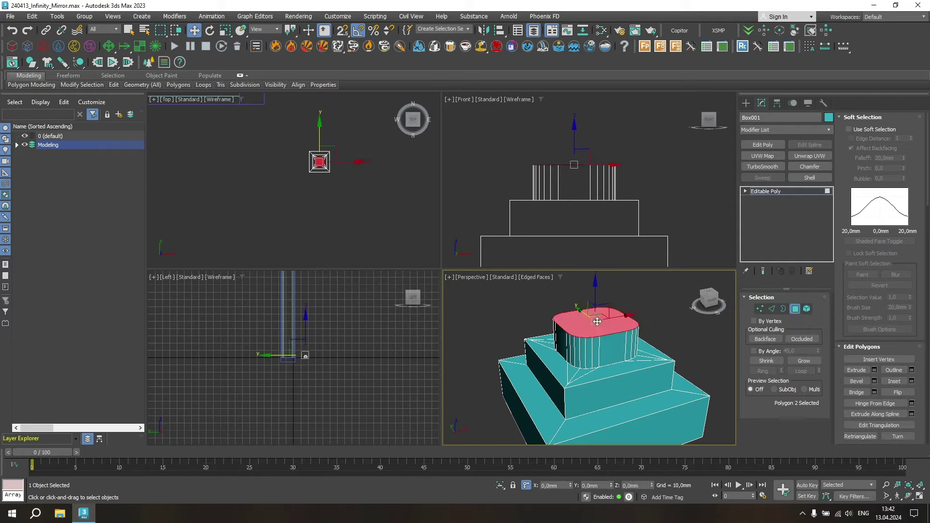
left_click(772, 309, "ctrl")
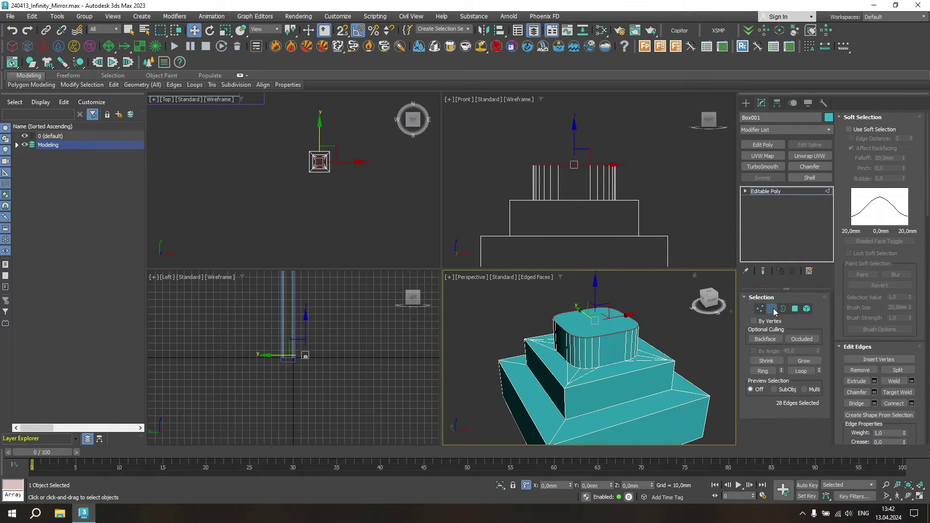
left_click(875, 392)
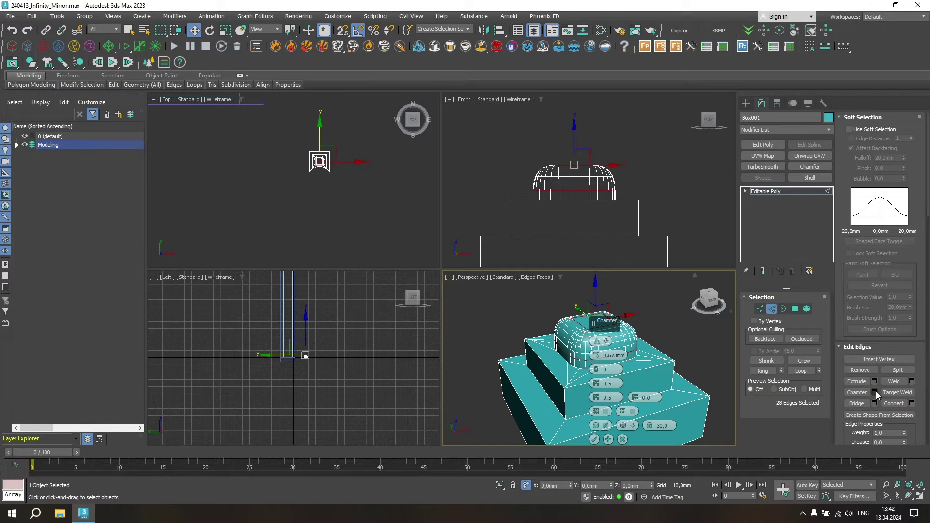
right_click(599, 356)
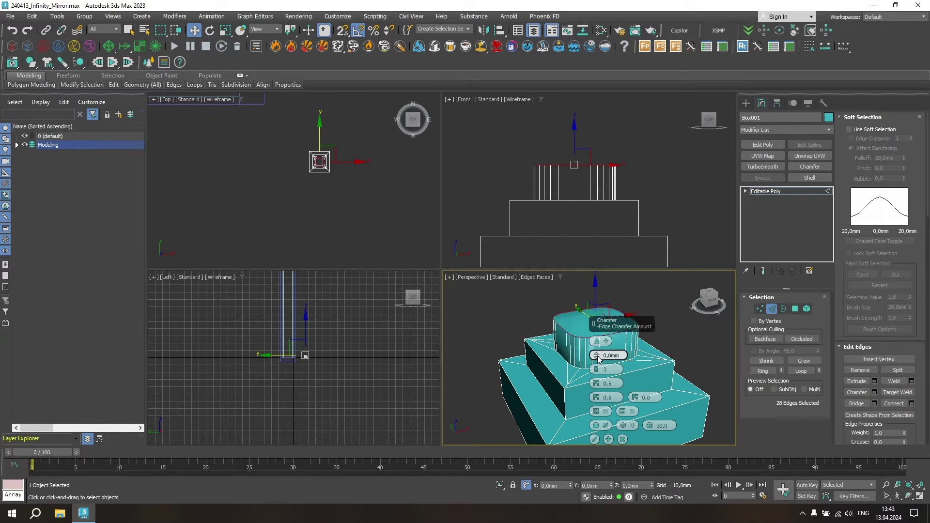
left_click_drag(596, 357, 596, 353)
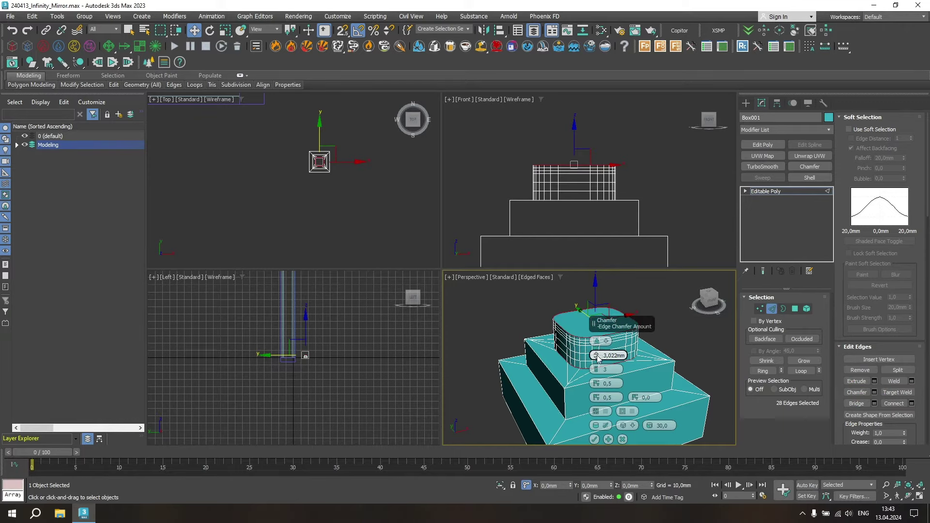
double_click(612, 355)
type("0,2")
key("Return")
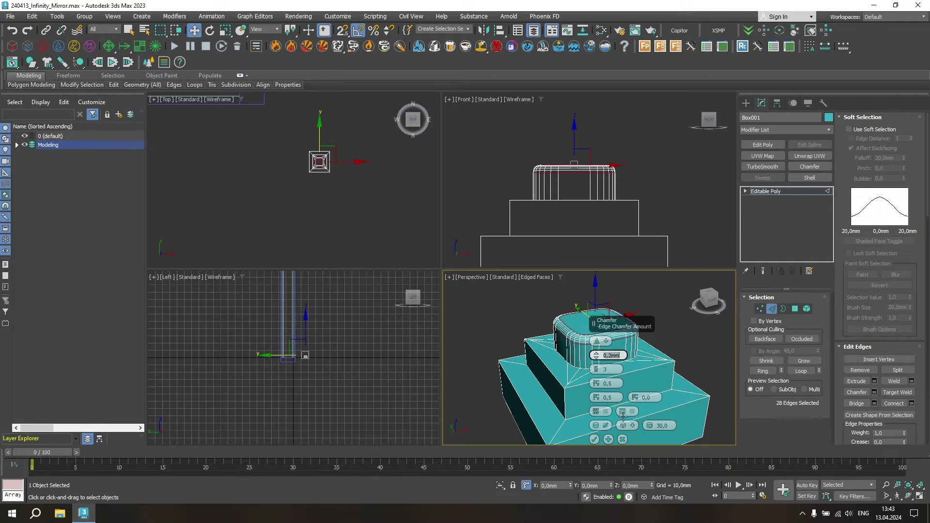
left_click(594, 440)
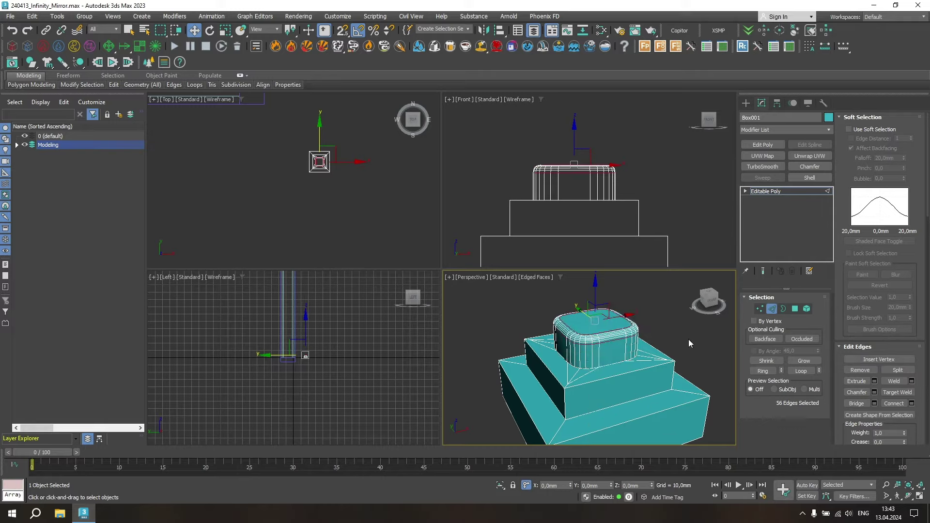
left_click(794, 309)
- Set material ID 1 on all of the box's polygons
left_click_drag(707, 260, 484, 126)
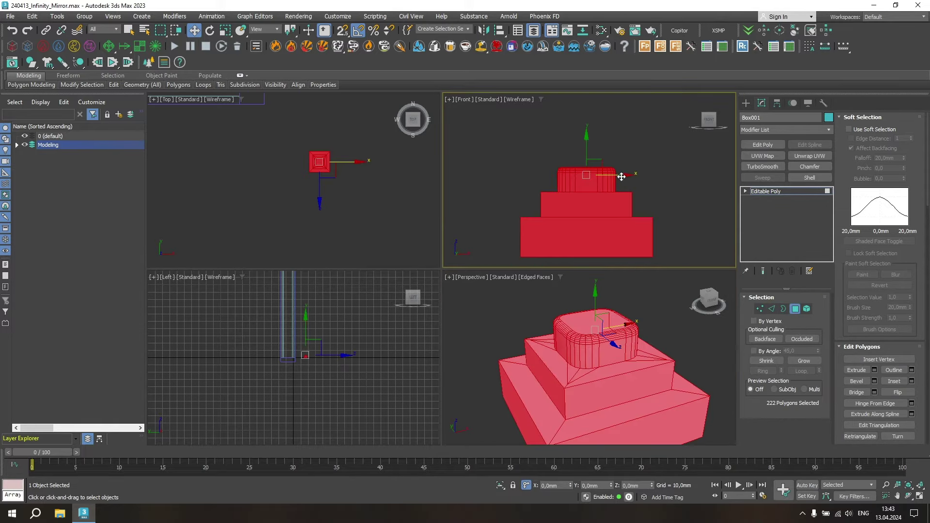
left_click_drag(927, 191, 928, 290)
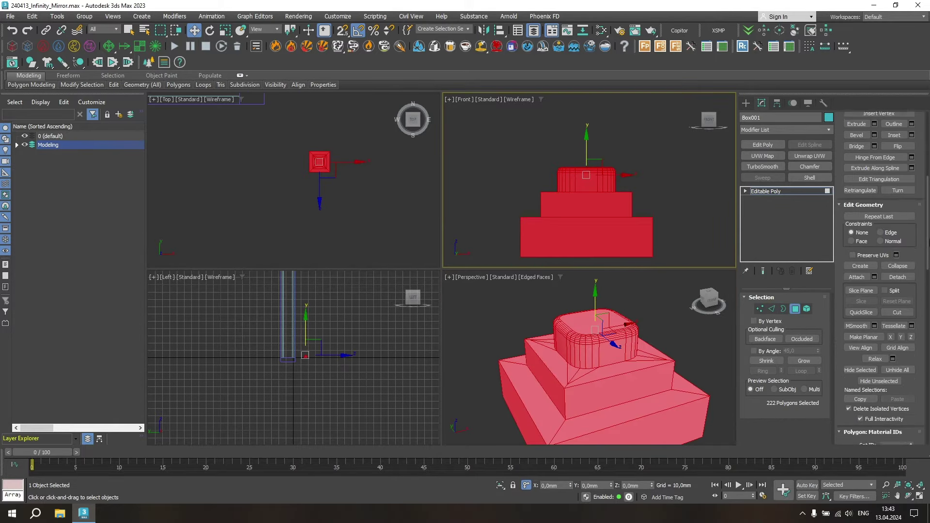
left_click(896, 281)
type("1")
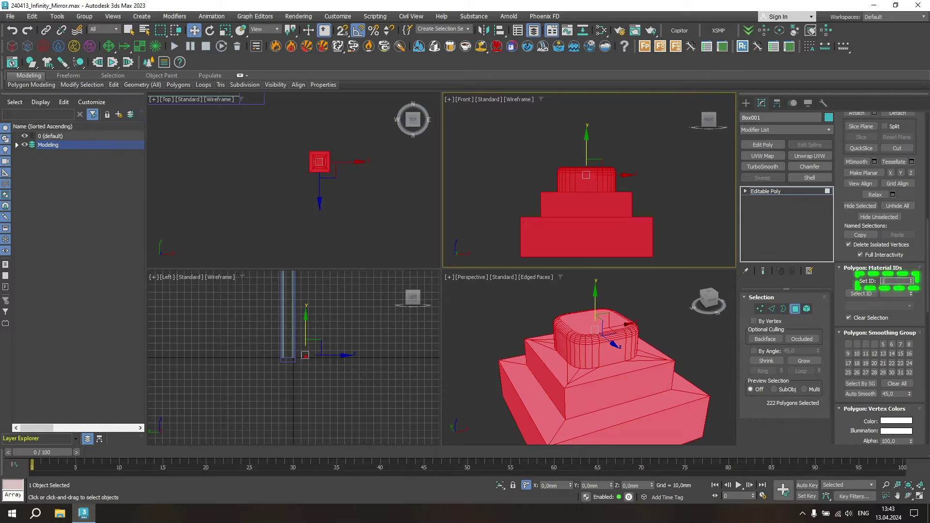
left_click(659, 144)
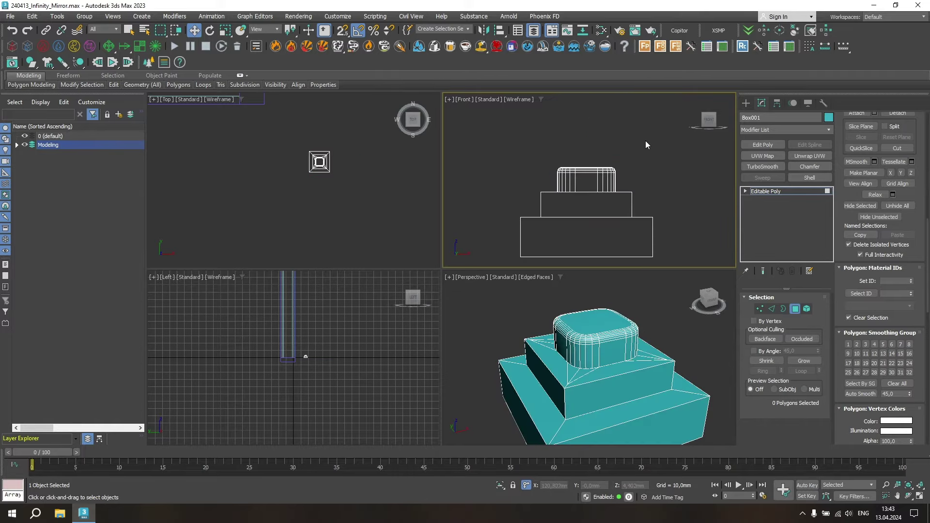
- Set material ID 2 on the rounded top part, then leave Polygon level and deselect
left_click_drag(645, 140, 541, 189)
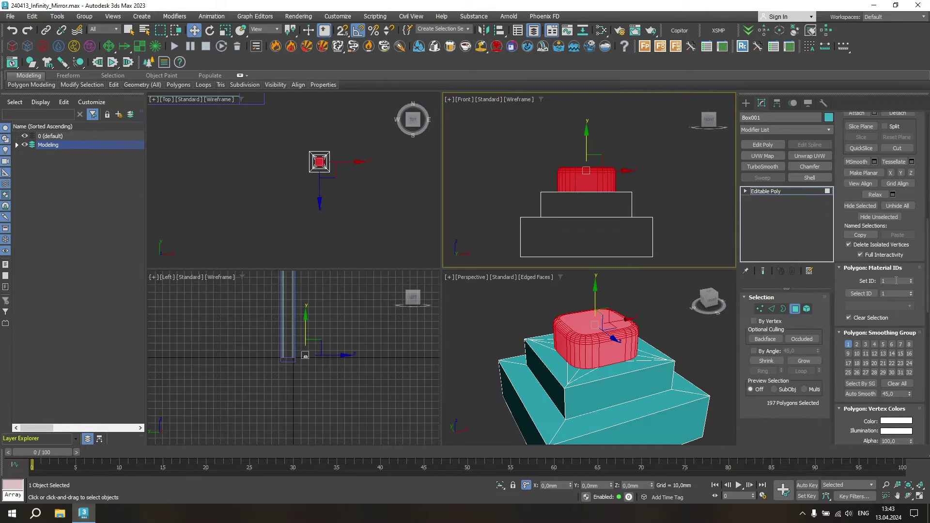
type("2")
key("Return")
left_click(650, 170)
left_click(795, 309)
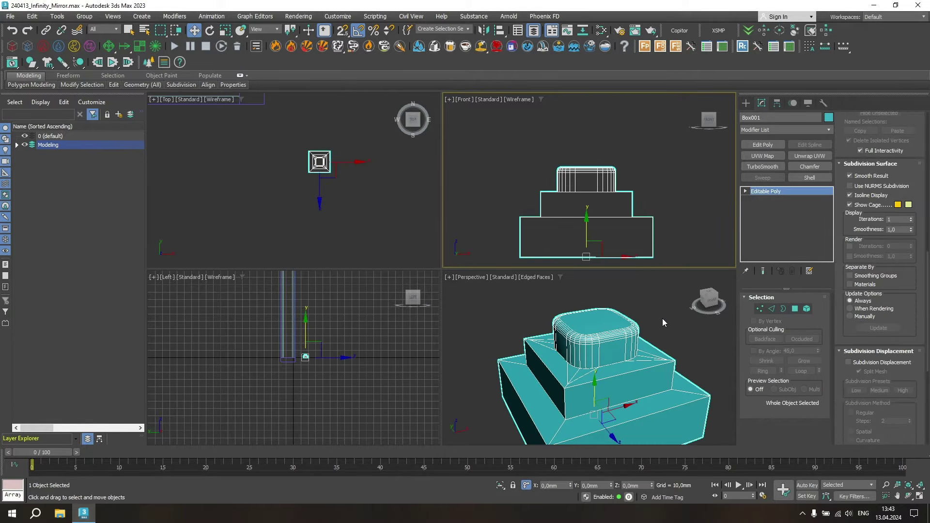
left_click(661, 318)
scroll(662, 318, "down", 3)
scroll(647, 317, "down", 2)
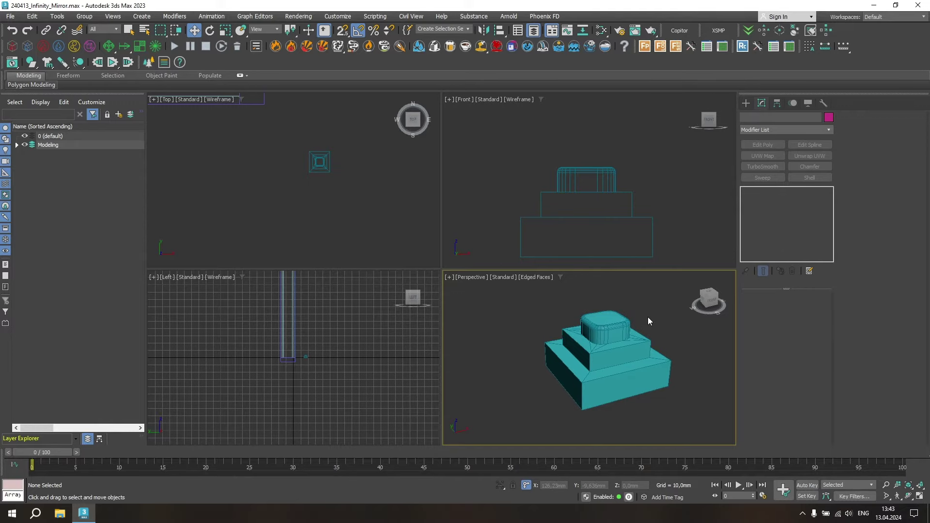
- Add a new CoronaLegacyMtl node, Material #16, in the Slate Material Editor
key("m")
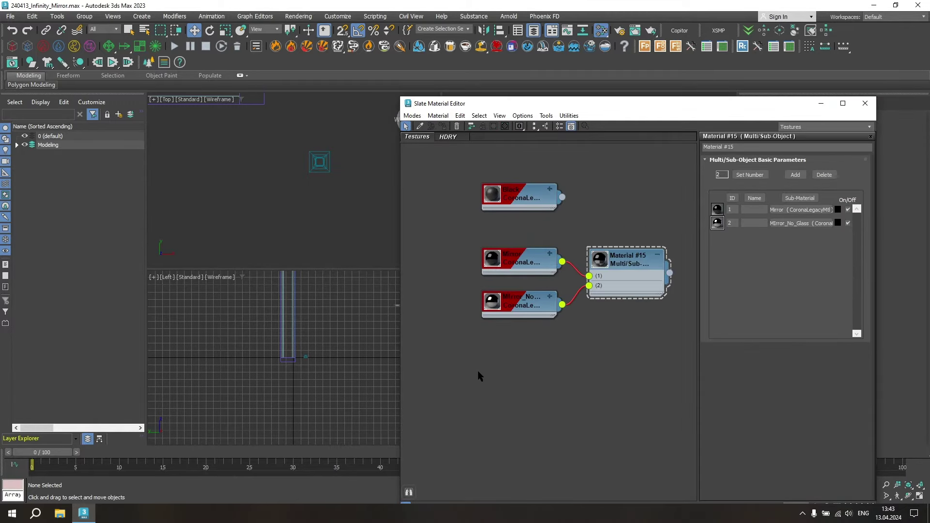
right_click(478, 372)
mouse_move(507, 378)
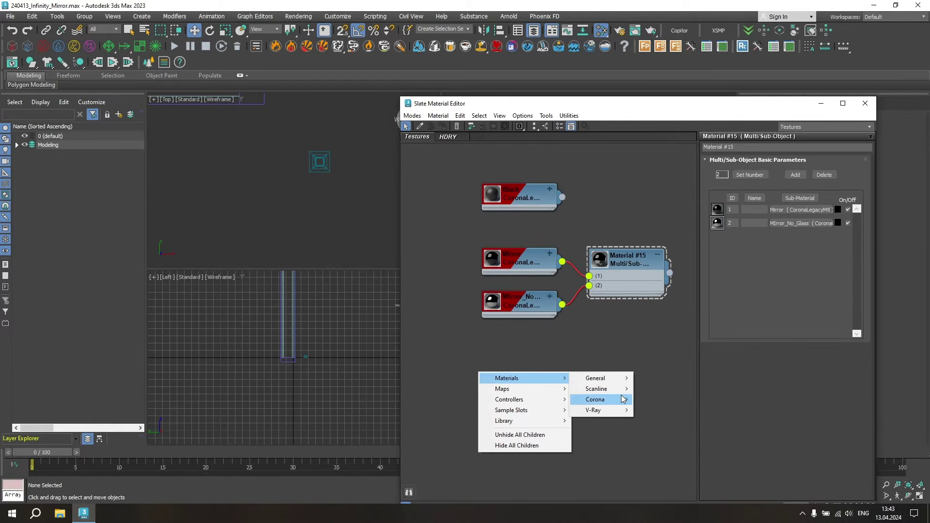
mouse_move(594, 399)
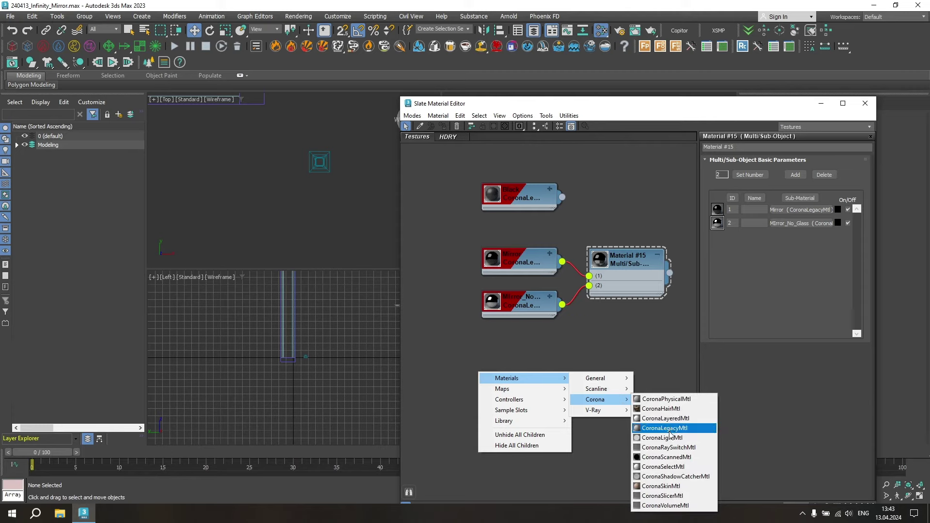
left_click(671, 434)
left_click_drag(477, 376, 548, 368)
left_click(539, 363)
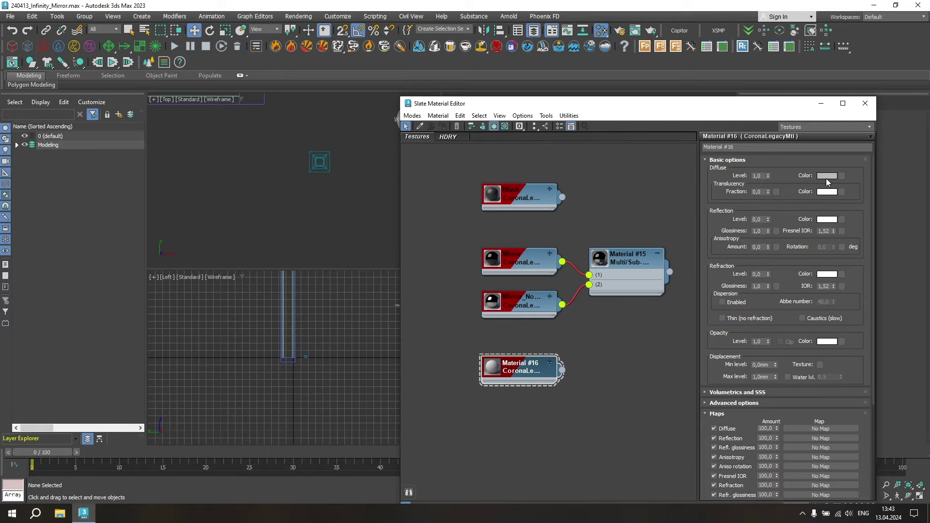
- Give Material #16 a grey 160 diffuse, reflection level 1,0 and glossiness 0,6
left_click(827, 176)
left_click(806, 124)
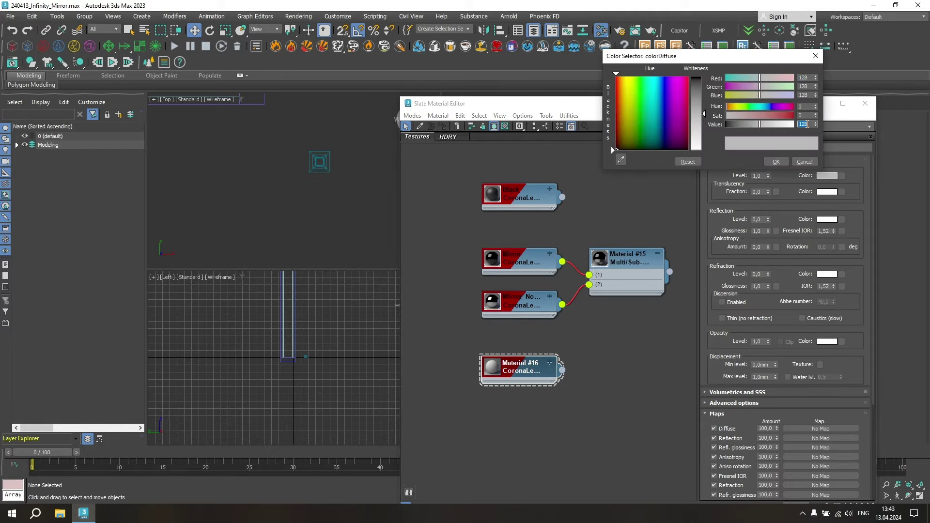
type("160")
key("Return")
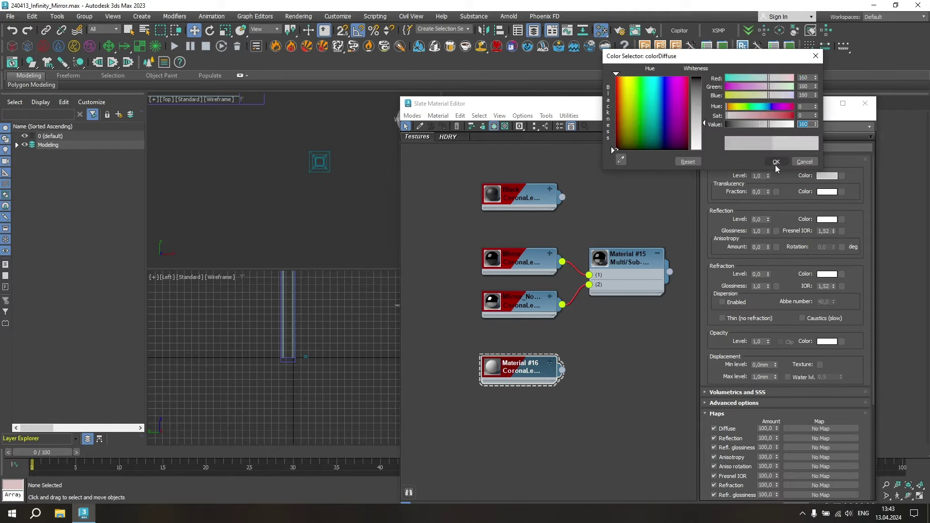
left_click(776, 164)
type("1")
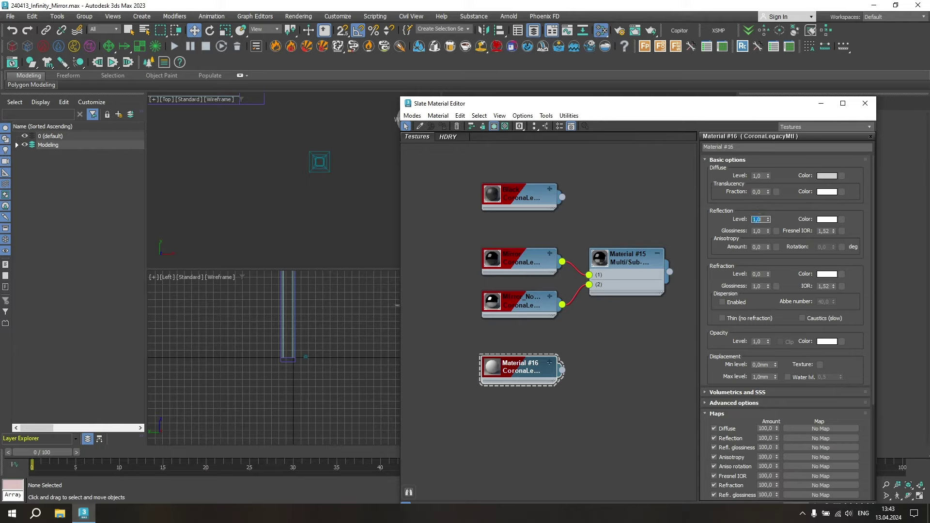
key("Tab")
type("0,6")
left_click(529, 415)
- Add a Corona light material, Material #17, with a CoronaColor map wired into its Color
right_click(492, 419)
mouse_move(609, 446)
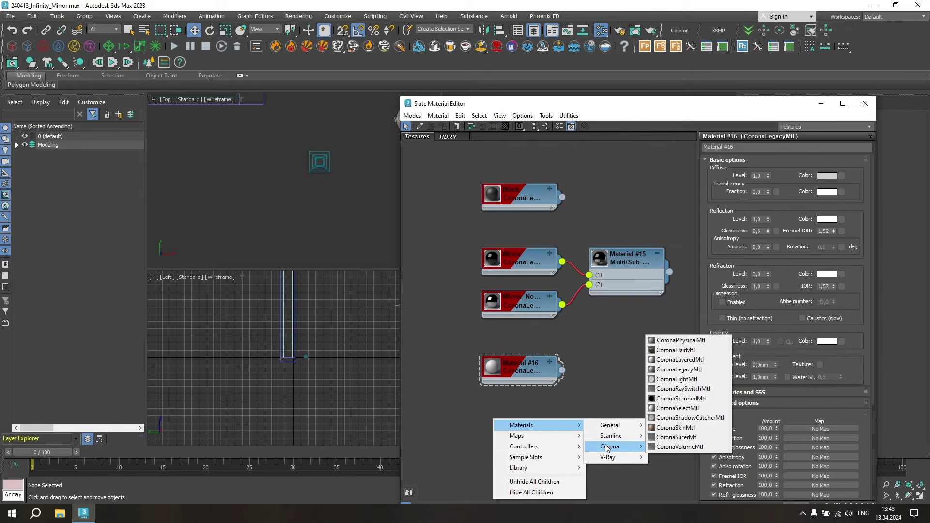
left_click(677, 379)
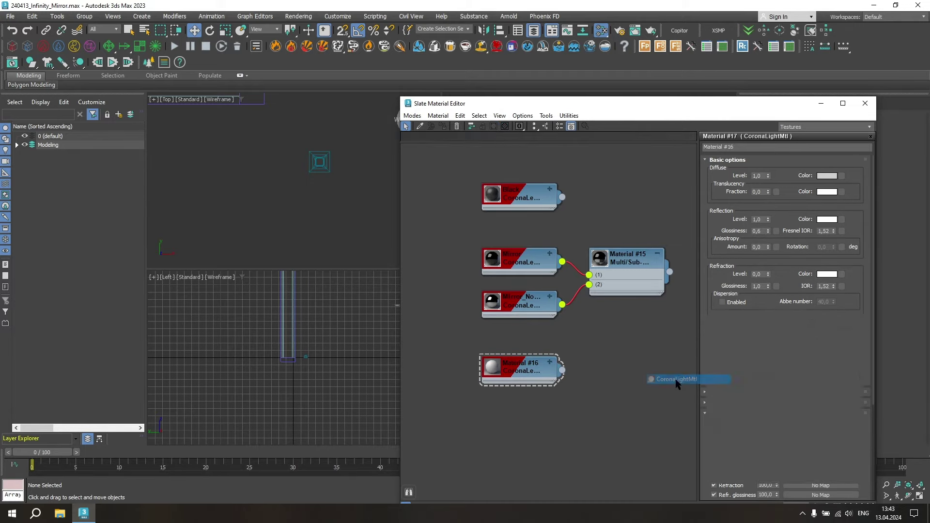
left_click_drag(473, 426, 505, 415)
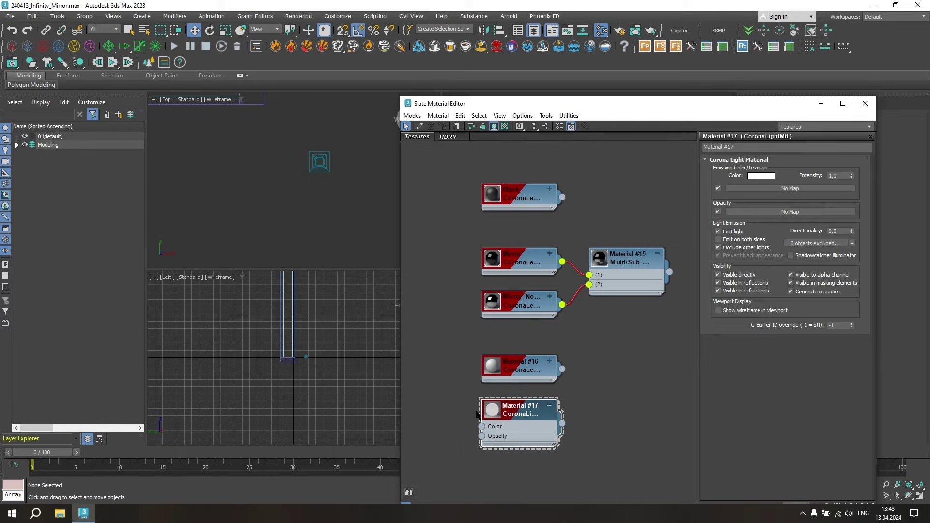
middle_click_drag(469, 413, 498, 379)
right_click(424, 394)
mouse_move(541, 438)
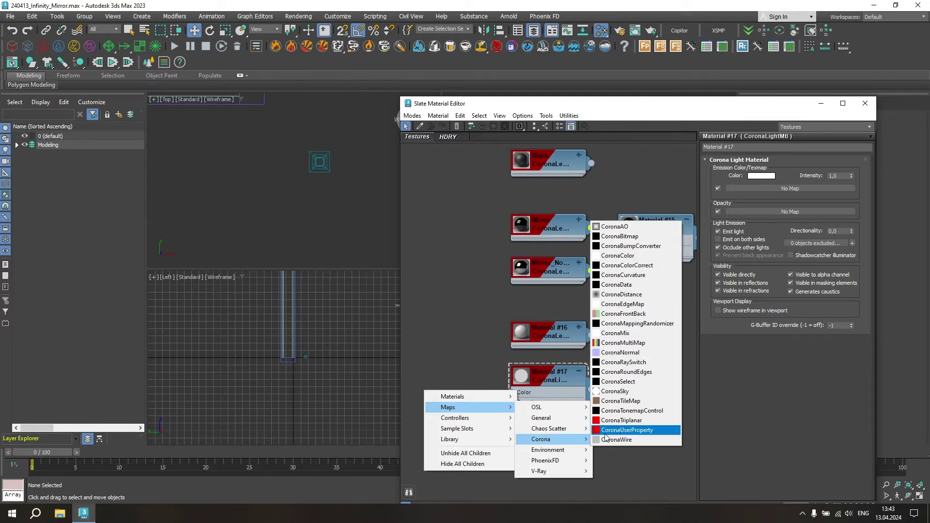
left_click(637, 256)
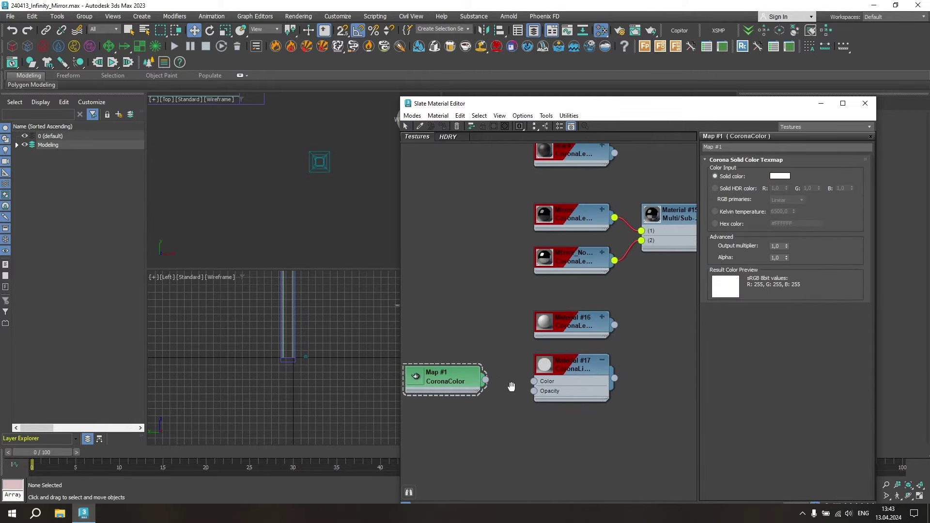
left_click_drag(515, 370, 565, 373)
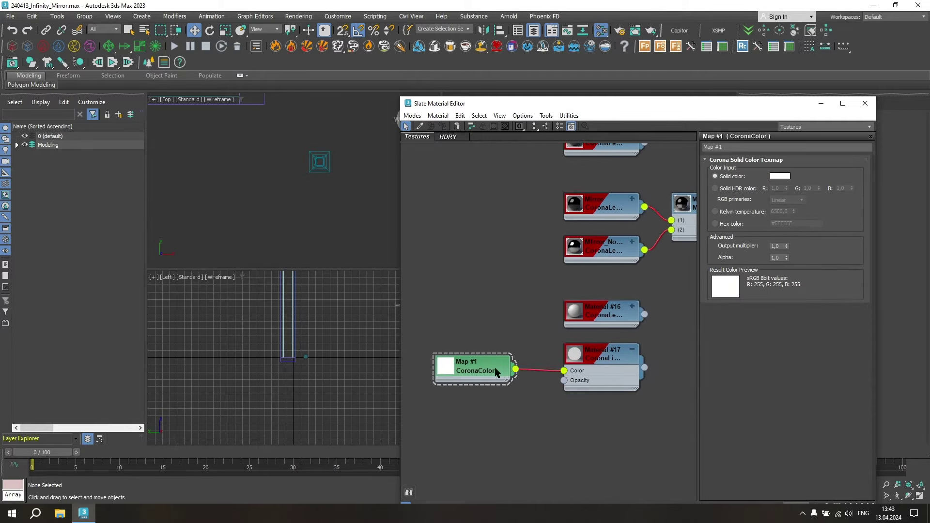
left_click(486, 372)
- Set the CoronaColor map to blue (0,144,239) and Material #17's intensity to 50
left_click(779, 177)
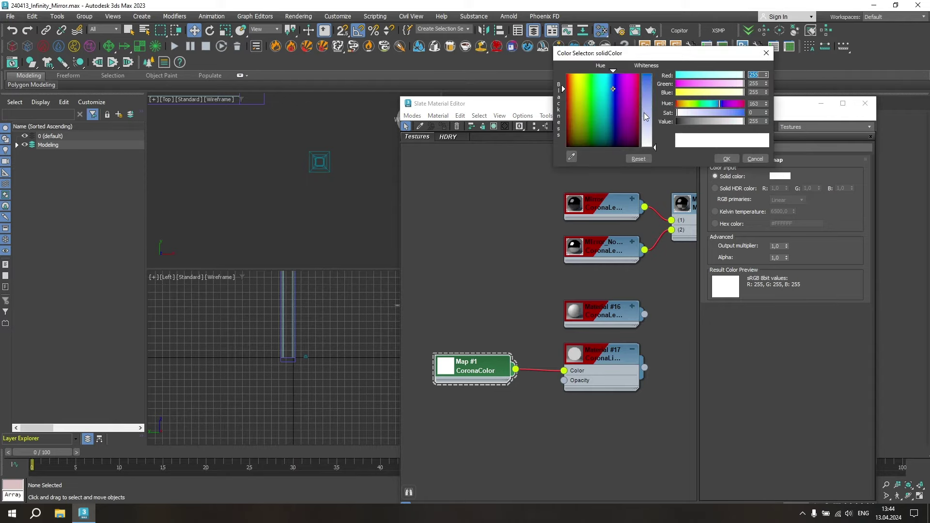
left_click(613, 90)
left_click_drag(611, 88, 612, 85)
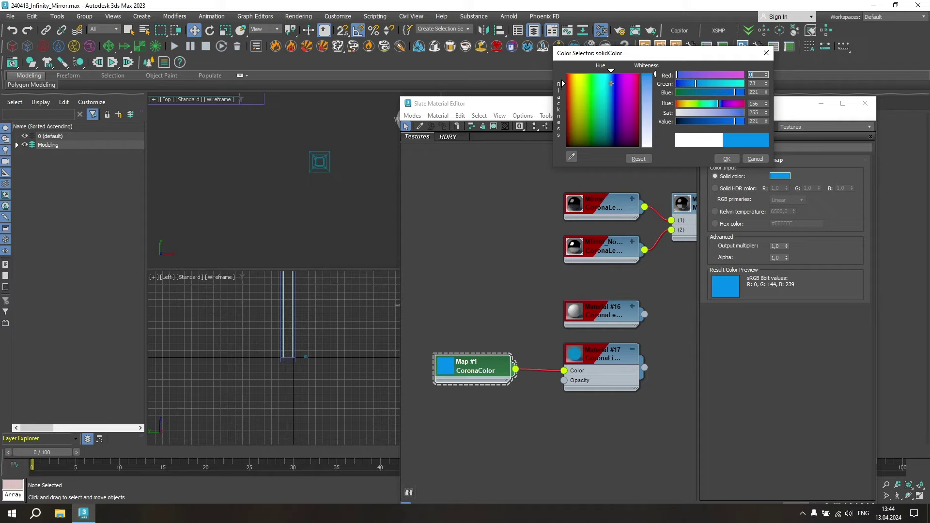
left_click(726, 159)
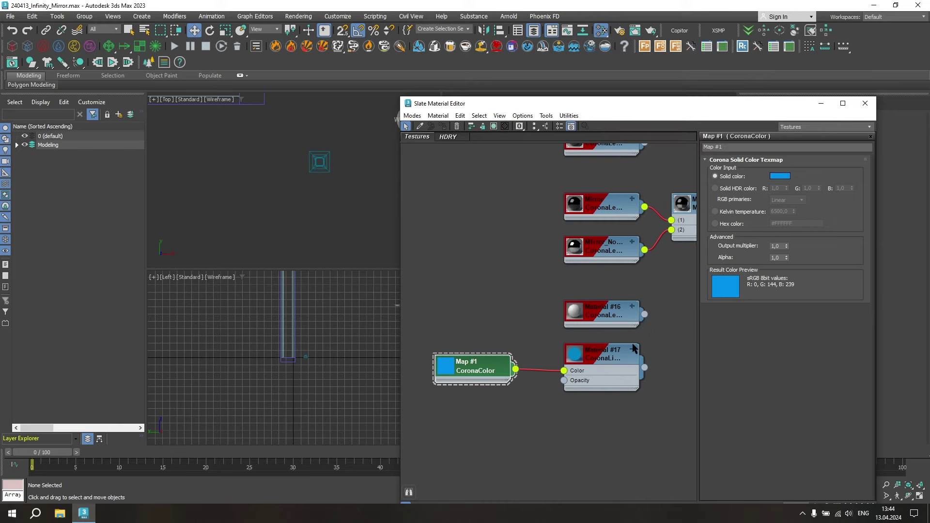
scroll(605, 364, "up", 1)
double_click(604, 363)
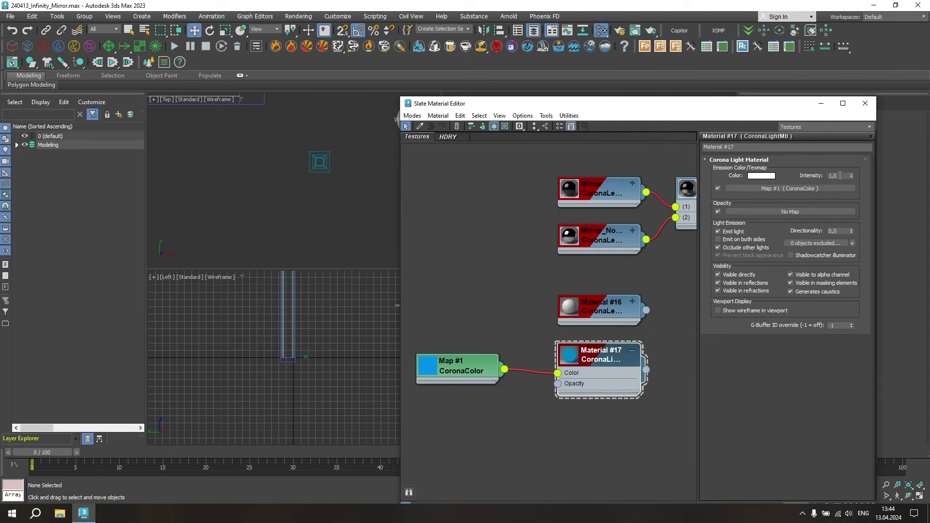
type("50")
key("Return")
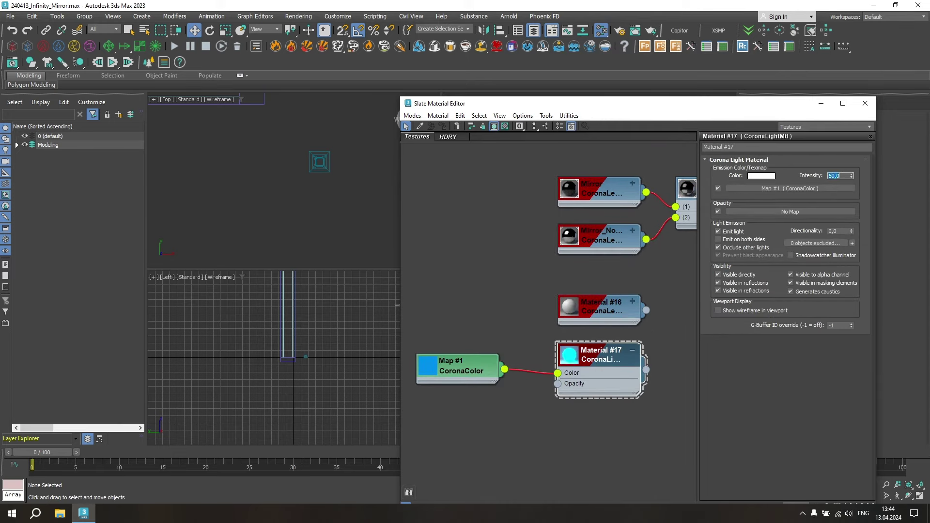
middle_click_drag(652, 385, 578, 381)
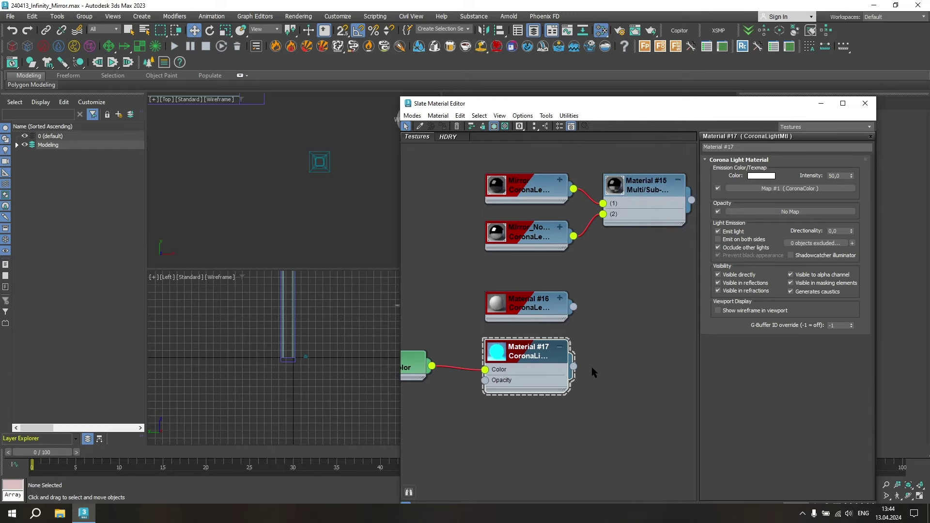
- Add a Multi/Sub-Object material, Material #28, with 2 sub-material slots
right_click(615, 331)
mouse_move(642, 335)
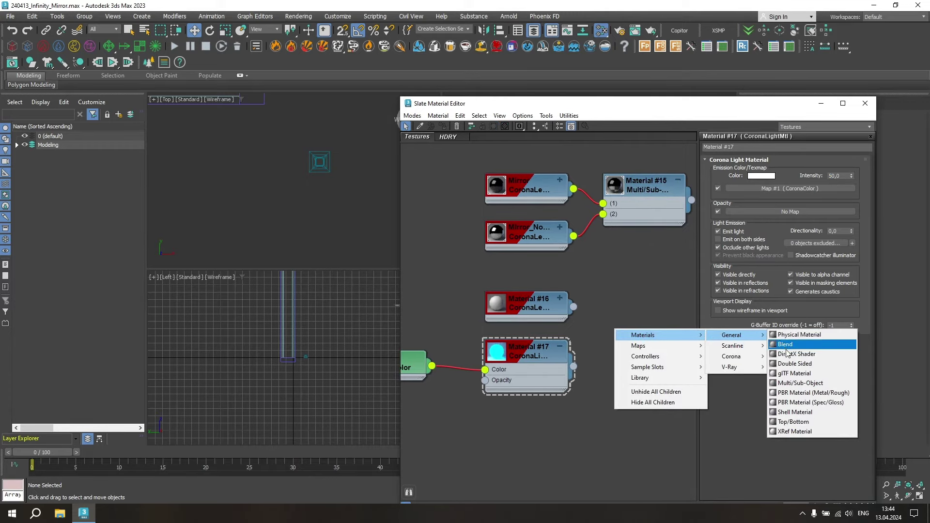
left_click(799, 380)
left_click_drag(626, 339, 672, 327)
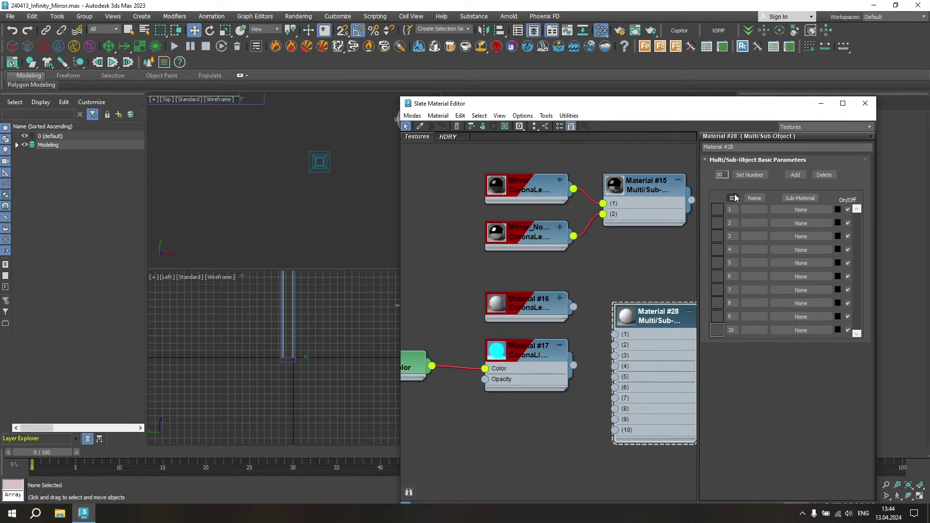
left_click(750, 175)
type("2")
left_click(683, 304)
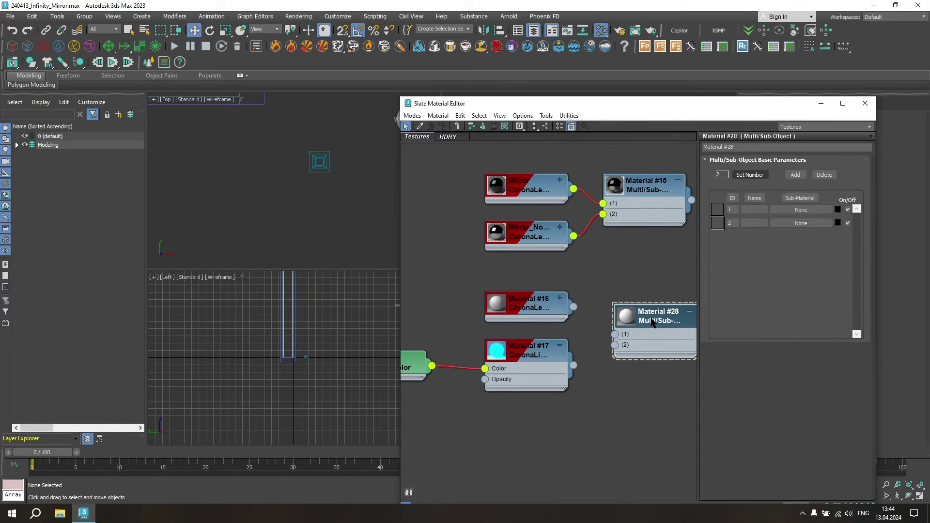
- Wire Material #16 into slot 1 and Material #17 into slot 2
middle_click_drag(582, 322, 502, 326)
left_click_drag(493, 310, 535, 338)
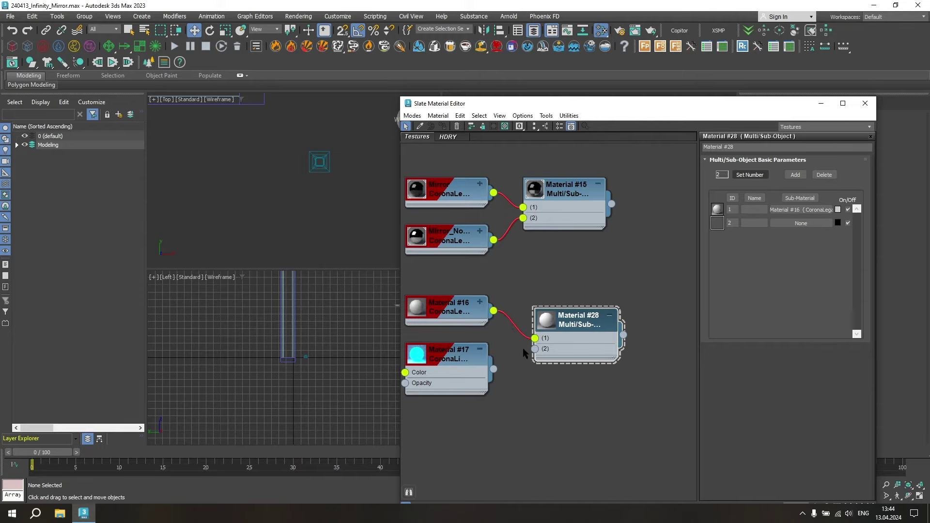
scroll(542, 356, "down", 1)
left_click_drag(493, 369, 535, 349)
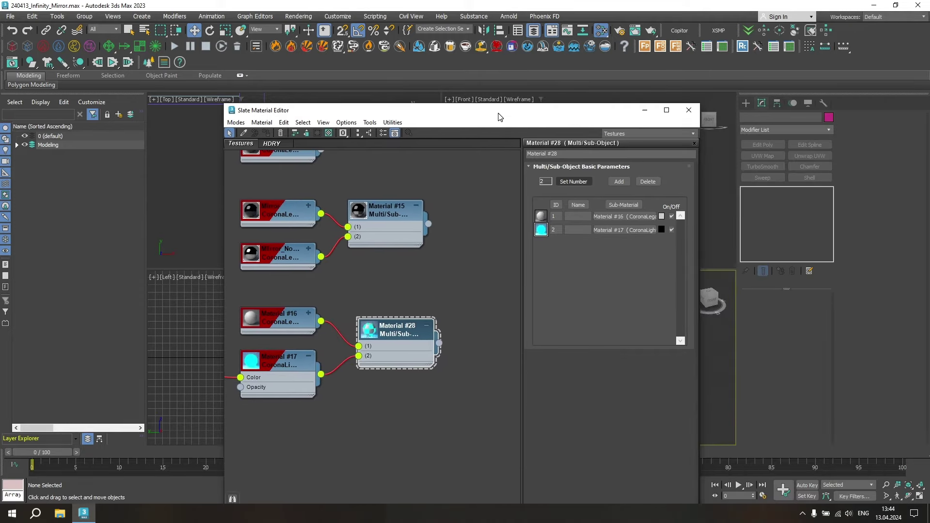
- Assign Material #28 to the stepped box and close the Slate editor
left_click_drag(678, 111, 354, 113)
left_click(605, 337)
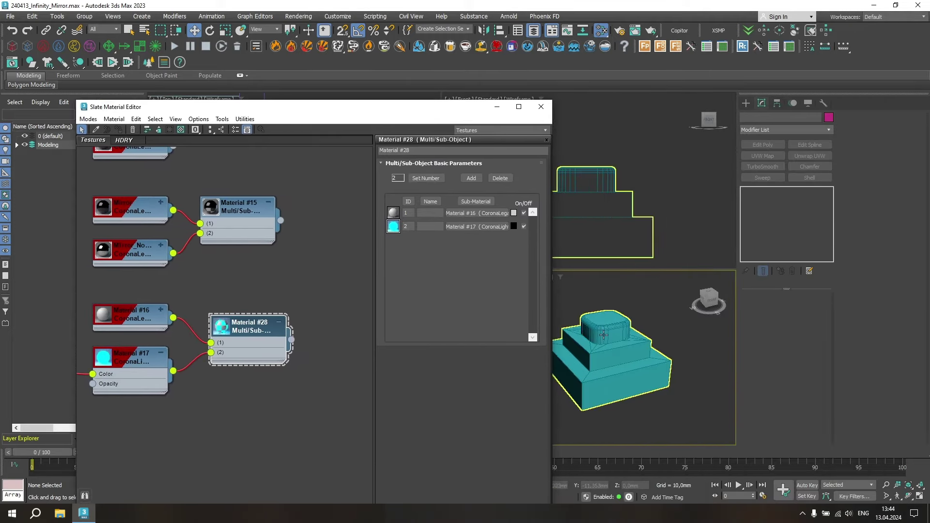
left_click(118, 130)
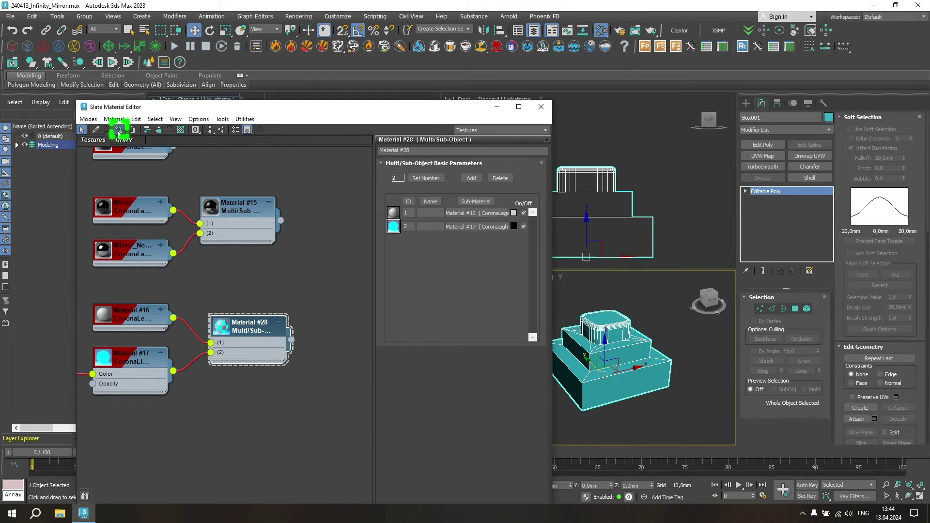
left_click(541, 107)
left_click(596, 118)
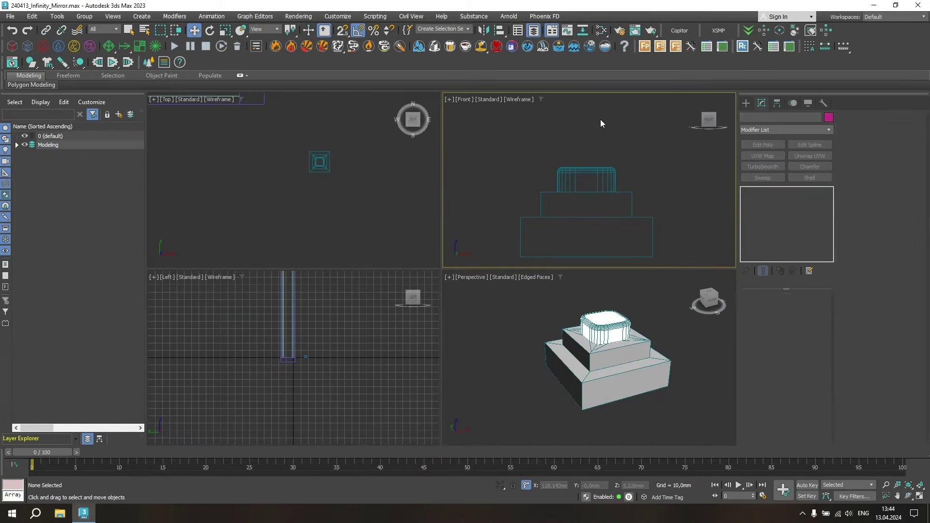
- Maximise the Front view and zoom to centre the frame
key("alt+w")
scroll(546, 143, "down", 5)
scroll(487, 165, "down", 3)
scroll(479, 179, "down", 3)
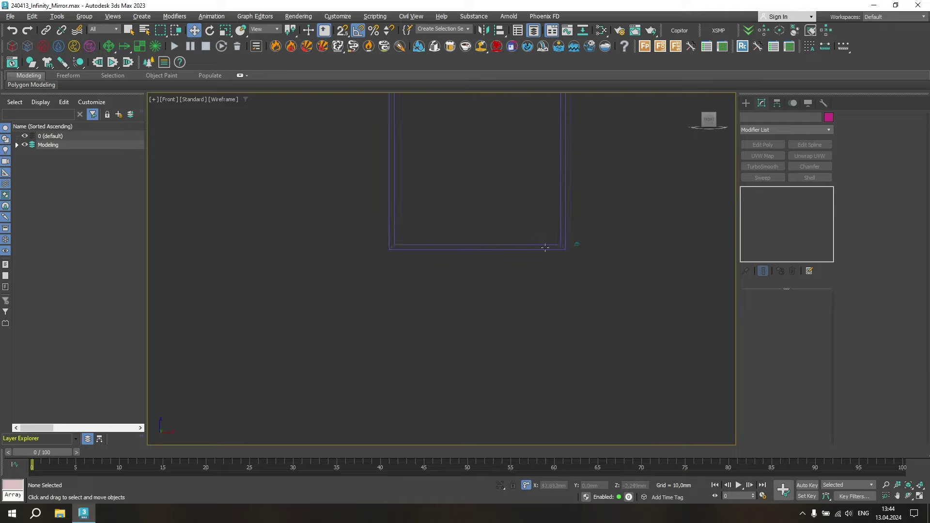
scroll(611, 342, "down", 3)
scroll(612, 343, "up", 2)
middle_click_drag(593, 315, 585, 368)
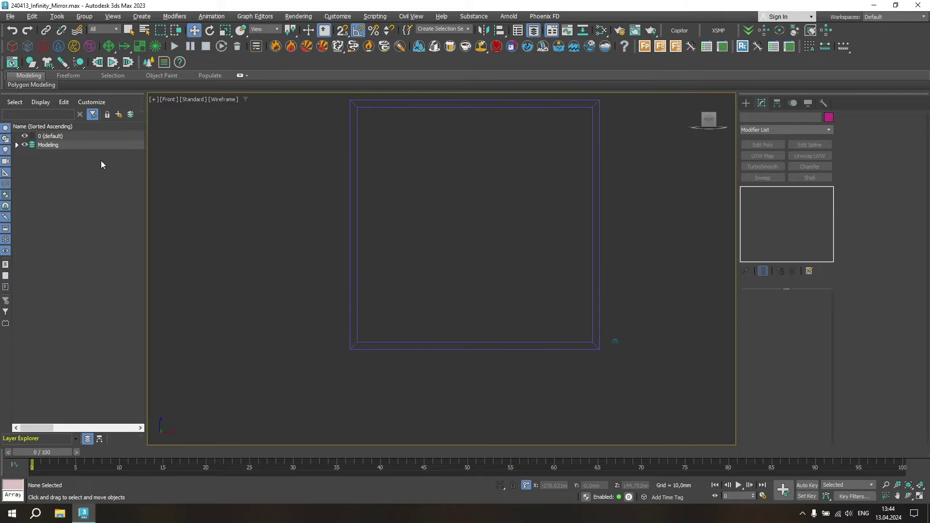
- Create a new layer named Helpers
left_click(117, 117)
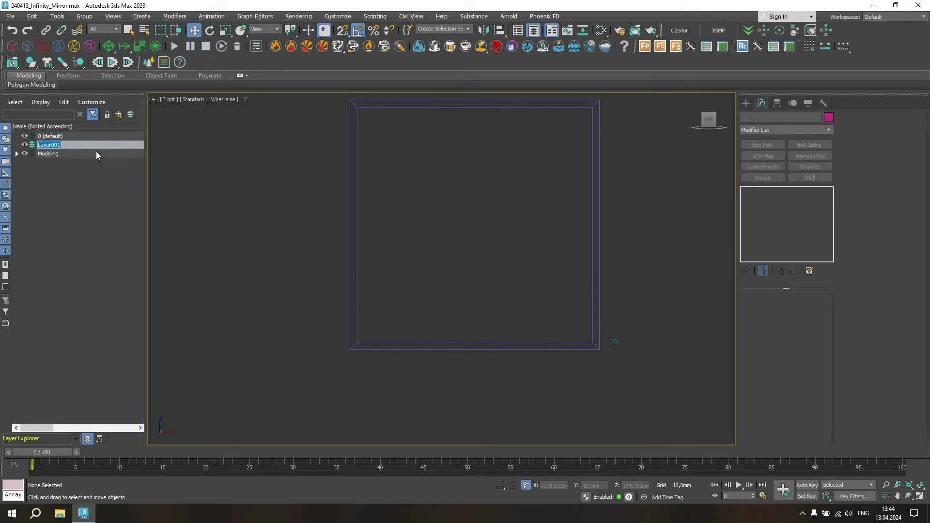
type("Helpers")
key("Return")
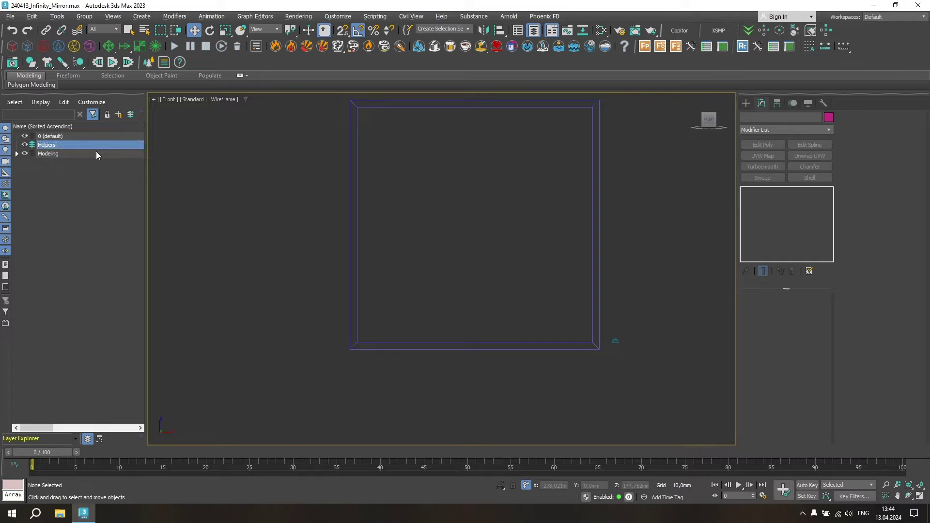
middle_click_drag(660, 172, 645, 201)
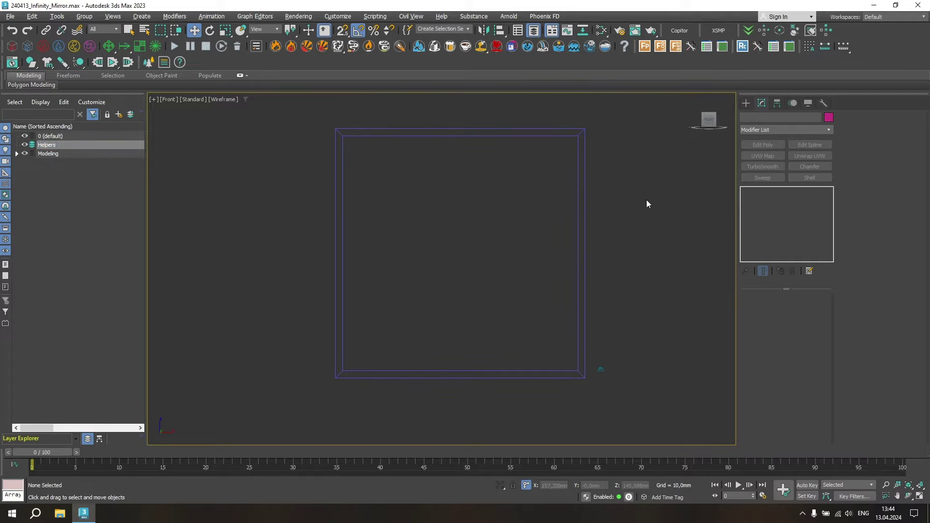
- Draw a vertex-snapped line along the frame's bottom edge, corner to corner, then reselect Box001
left_click(746, 104)
left_click(758, 118)
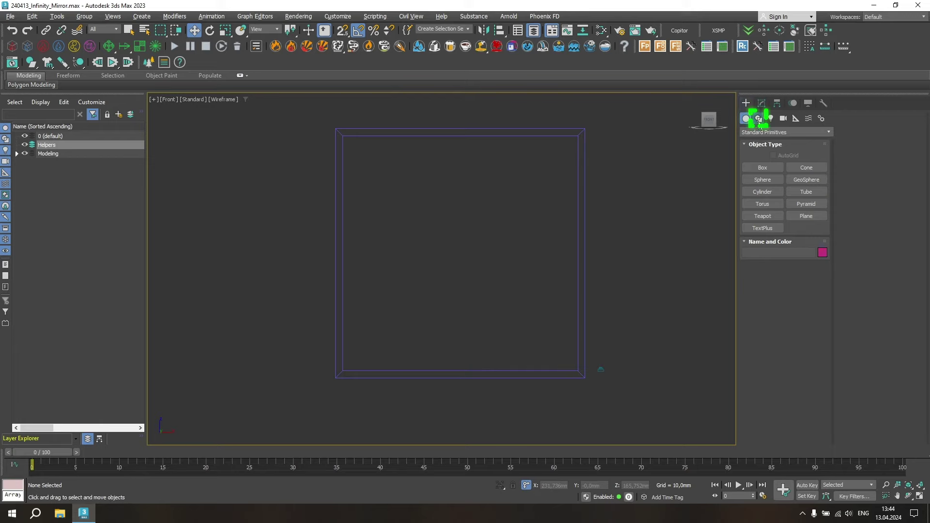
left_click(760, 180)
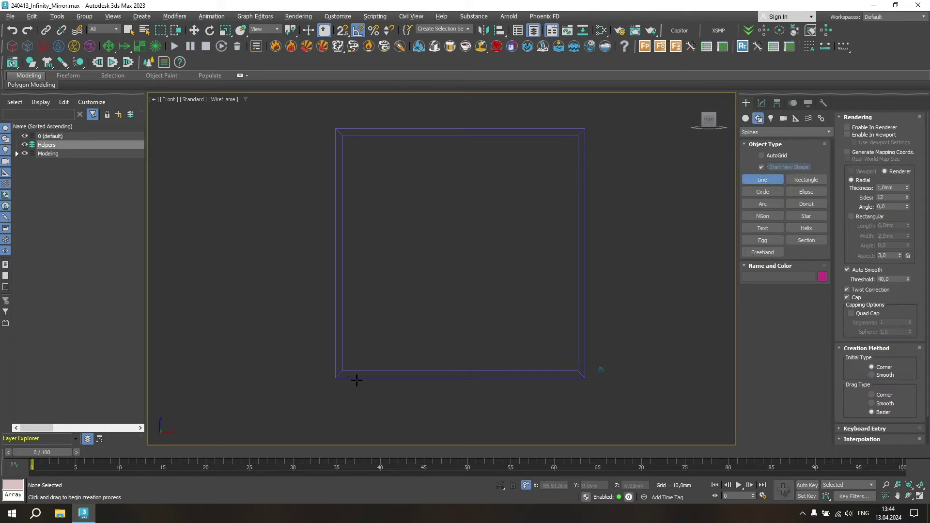
key("s")
left_click(343, 371)
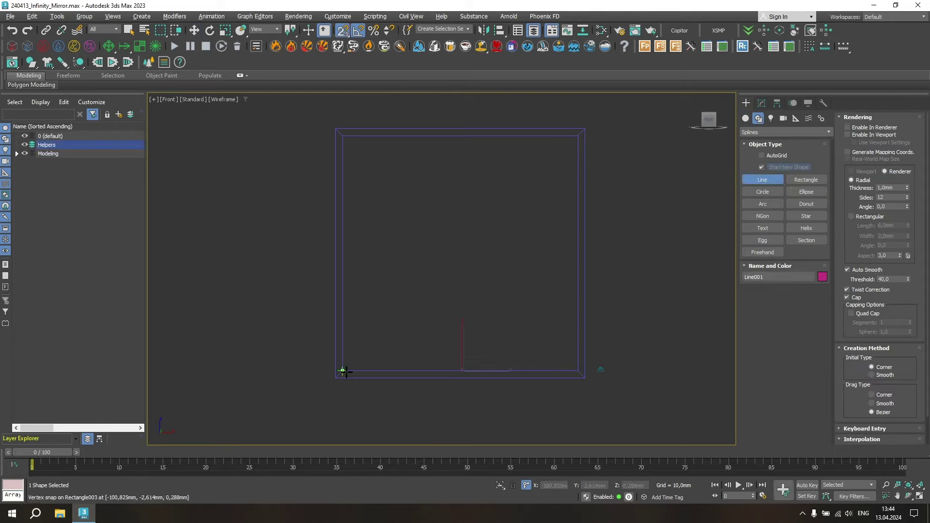
left_click(577, 371)
right_click(620, 325)
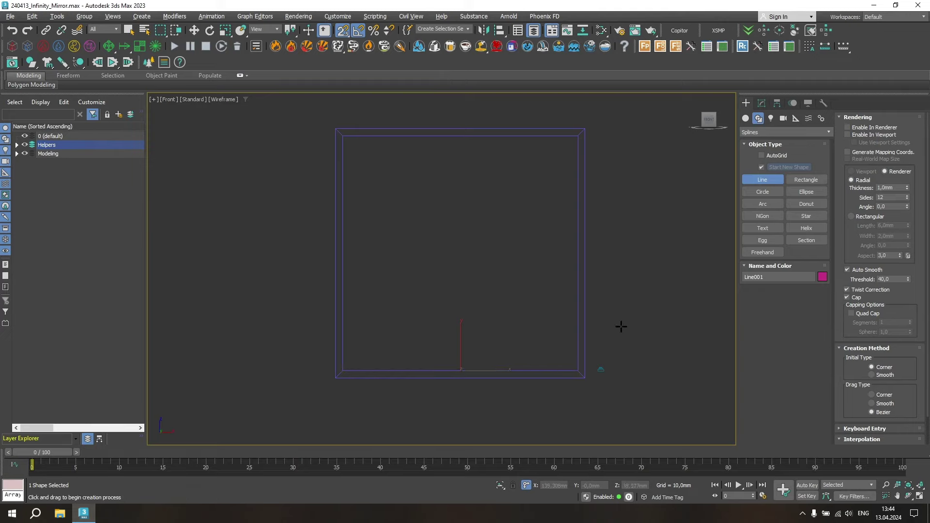
right_click(601, 371)
left_click(601, 371)
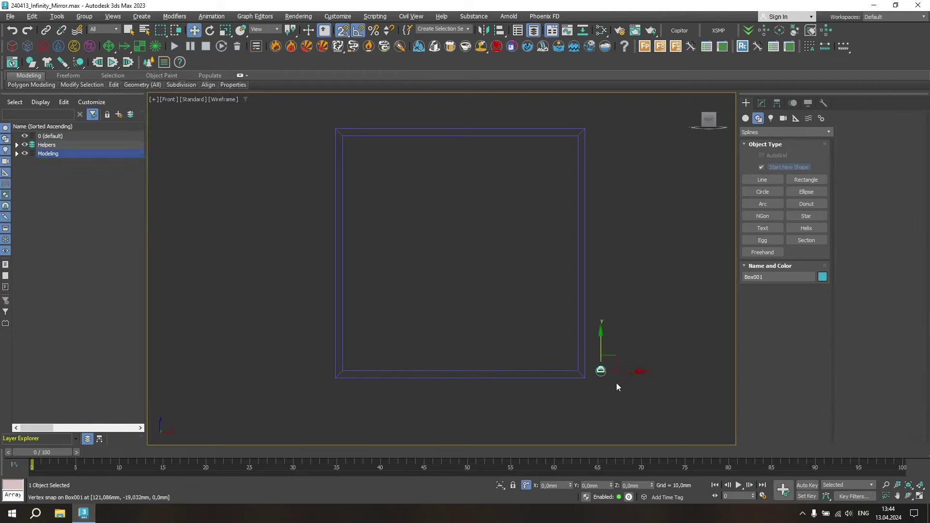
- Open the Spacing Tool and pick Line001 as the path
left_click(57, 16)
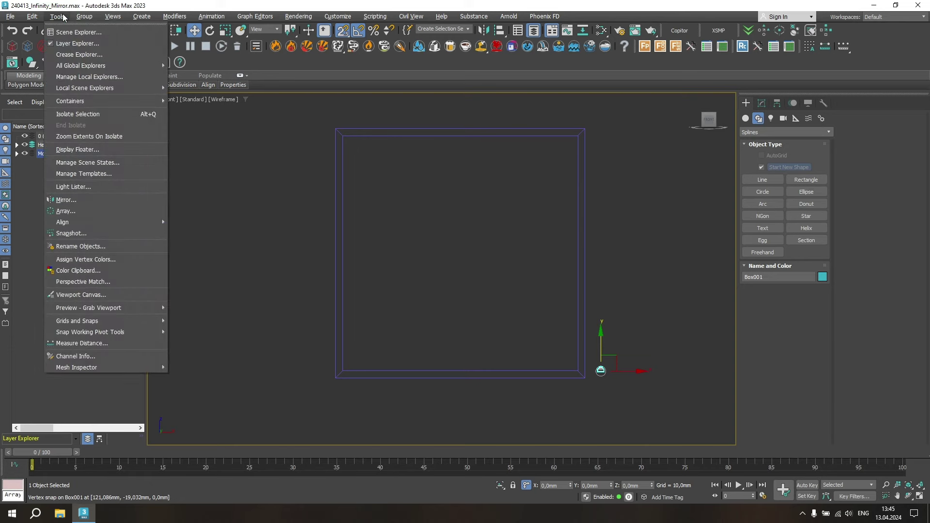
mouse_move(104, 222)
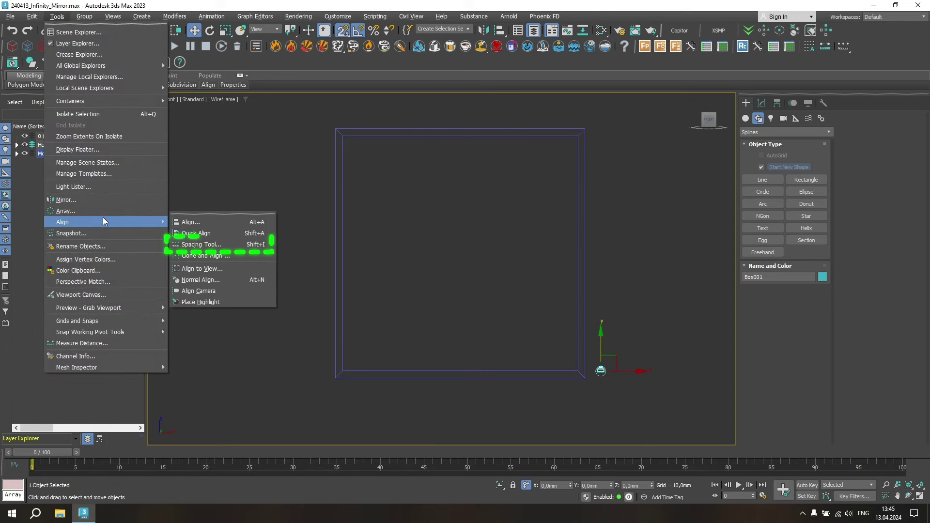
left_click(216, 245)
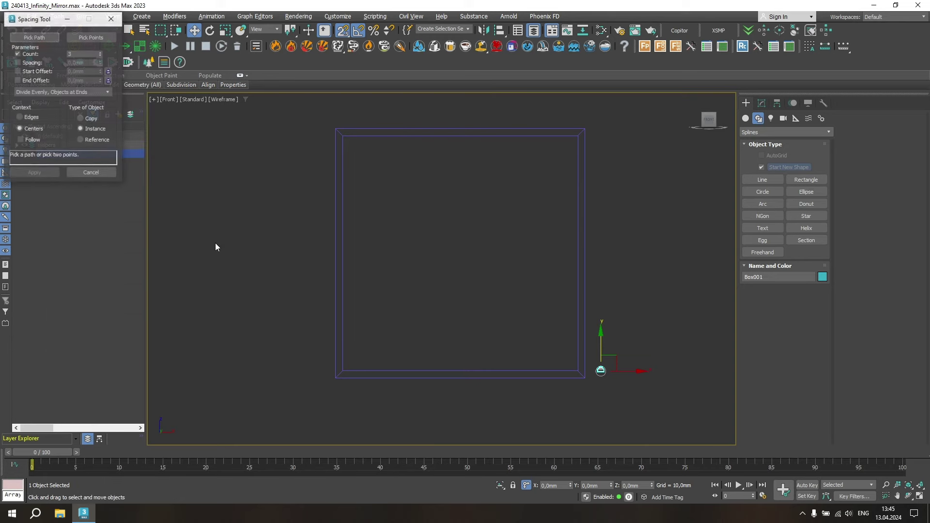
left_click_drag(33, 22, 195, 147)
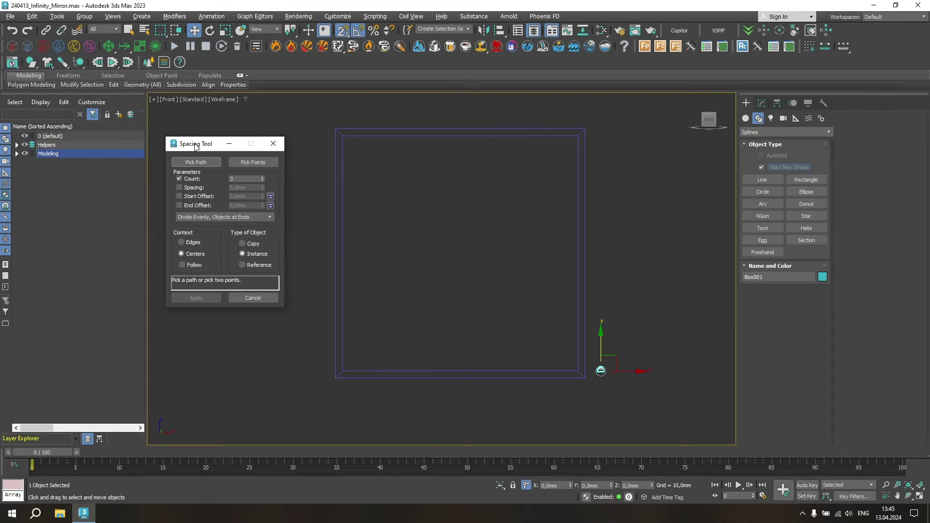
left_click(194, 162)
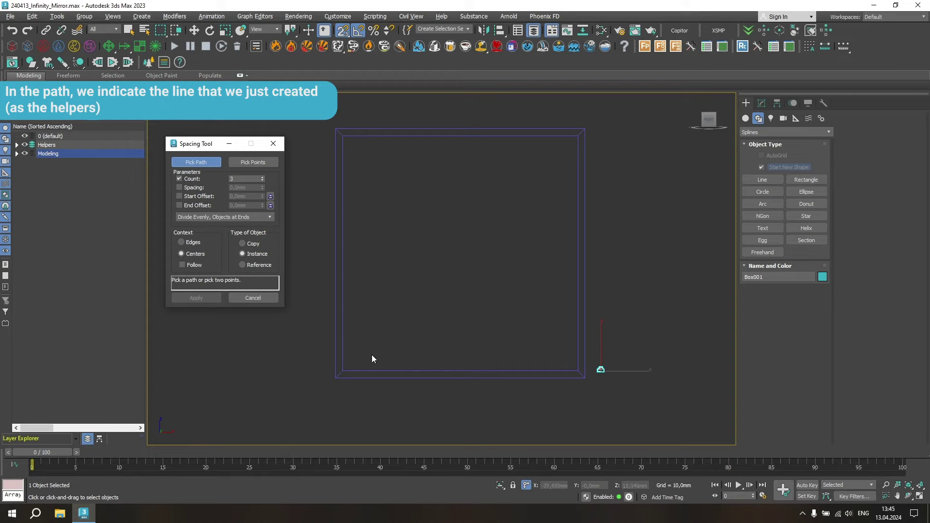
key("alt+w")
key("alt+w")
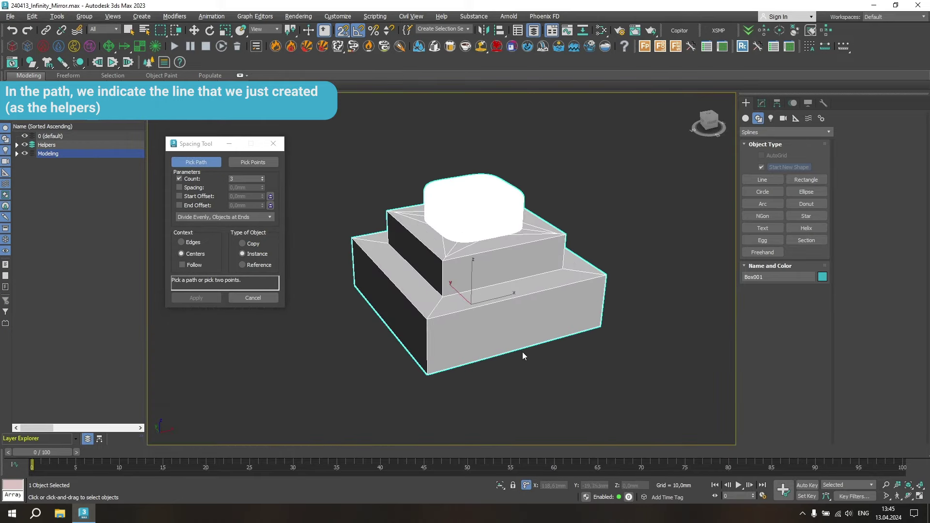
scroll(498, 303, "down", 5)
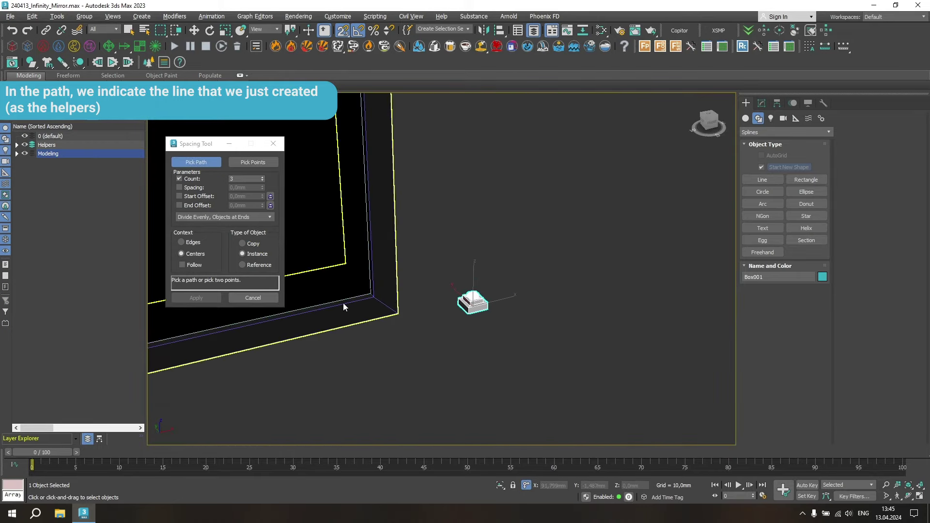
middle_click_drag(343, 303, 508, 281)
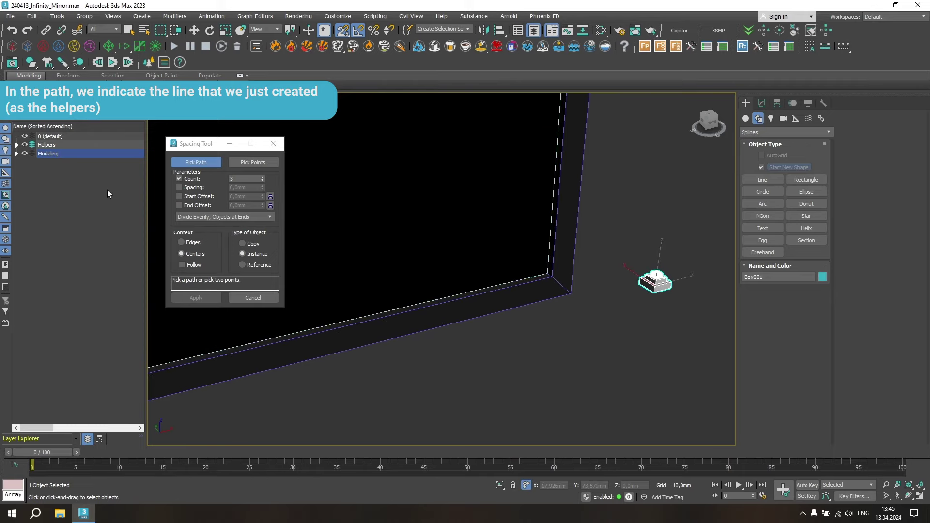
left_click(16, 144)
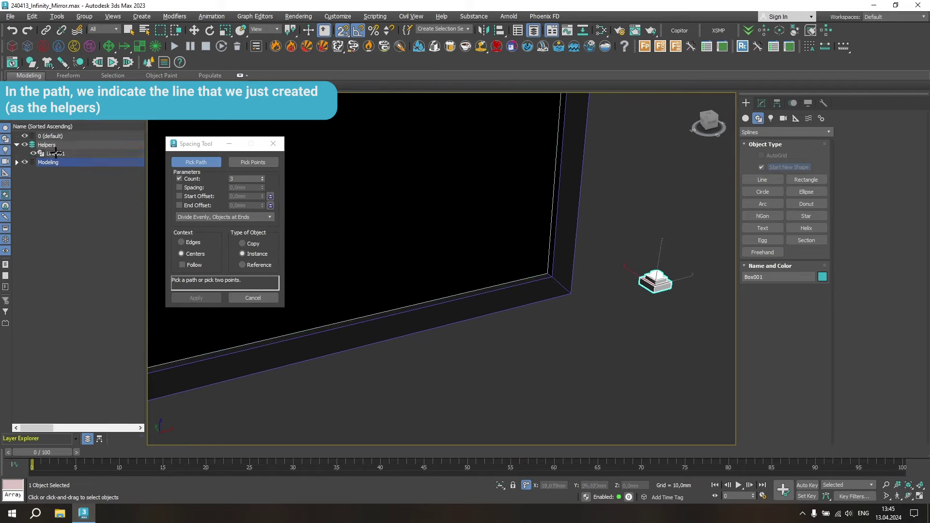
left_click(54, 153)
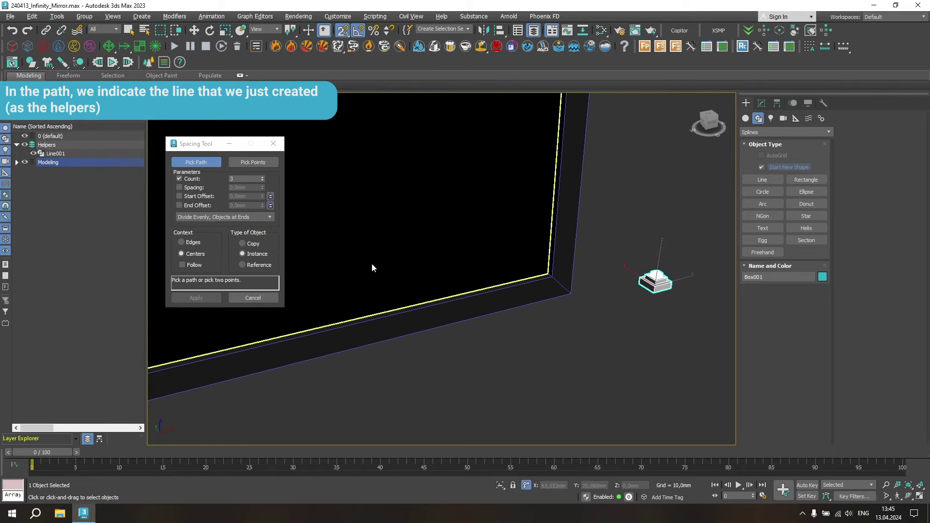
left_click(60, 153)
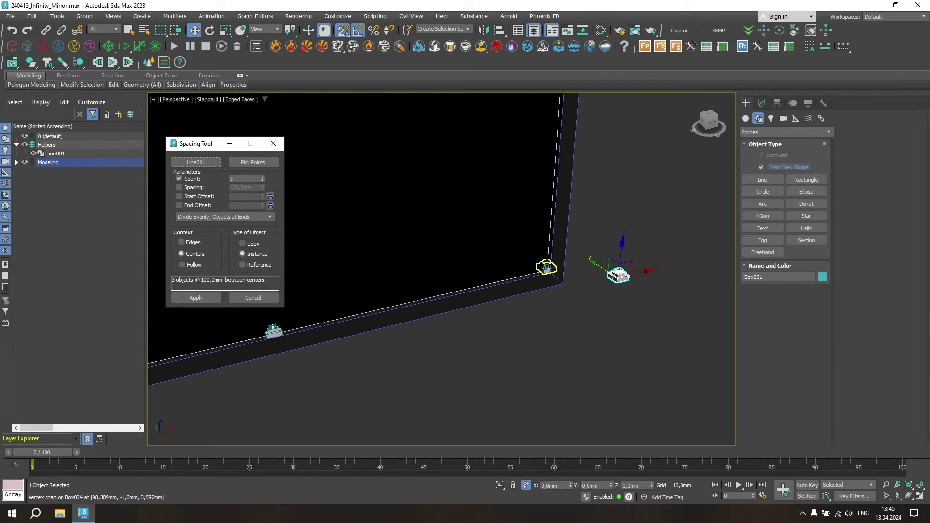
key("alt+w")
key("alt+w")
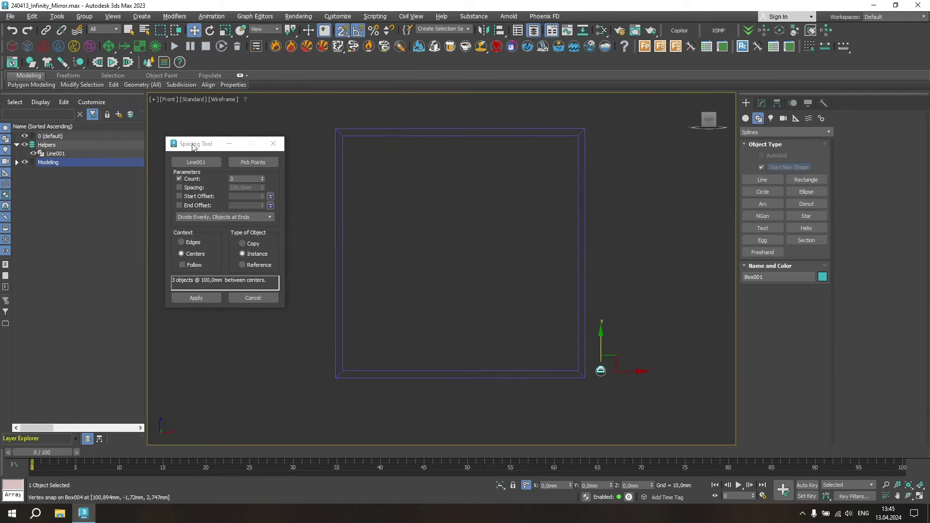
left_click_drag(193, 144, 184, 158)
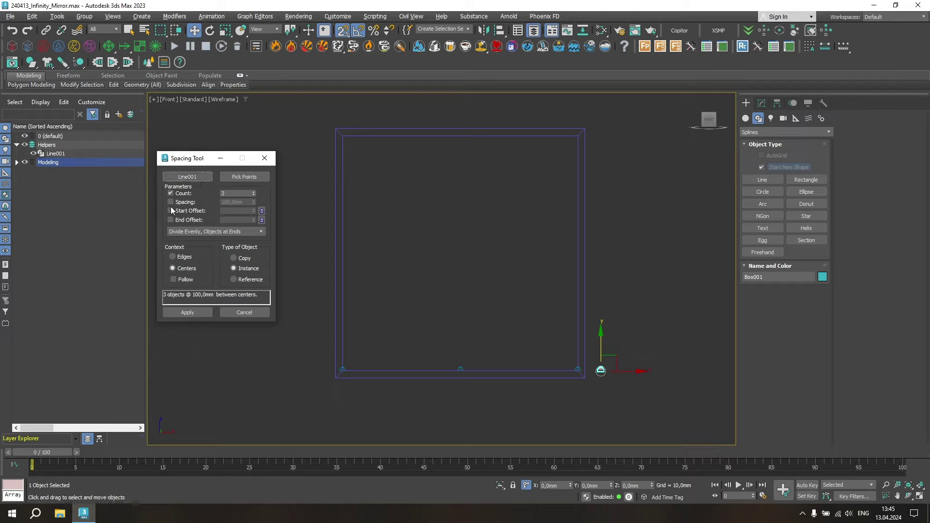
- Enable 5 mm start and end offsets in the Spacing Tool
left_click(170, 211)
left_click(227, 211)
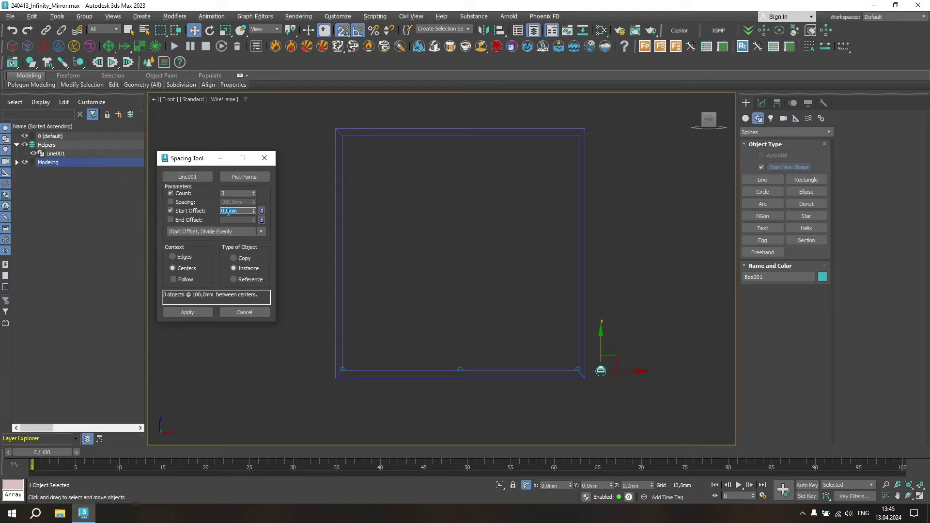
type("5")
key("Return")
left_click(170, 220)
left_click(237, 220)
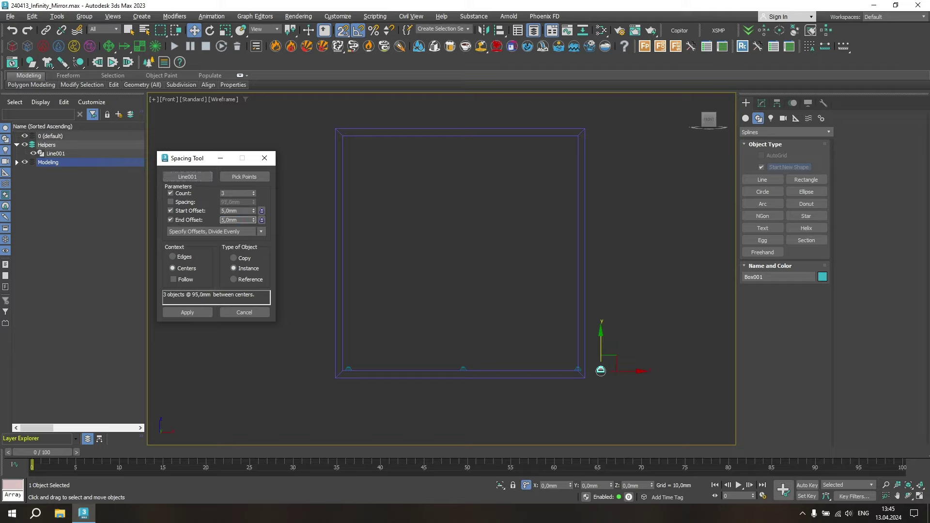
key("Return")
- Set the count to 22 and apply the instances along the line
left_click(232, 193)
type("22")
key("Return")
left_click(196, 312)
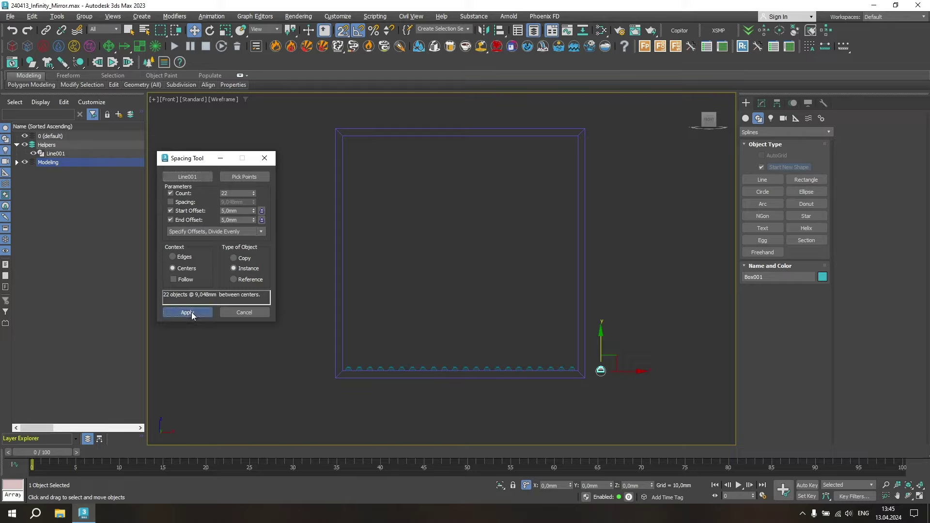
left_click(237, 313)
- Hide the original LED box and delete the helper line Line001
scroll(630, 354, "up", 2)
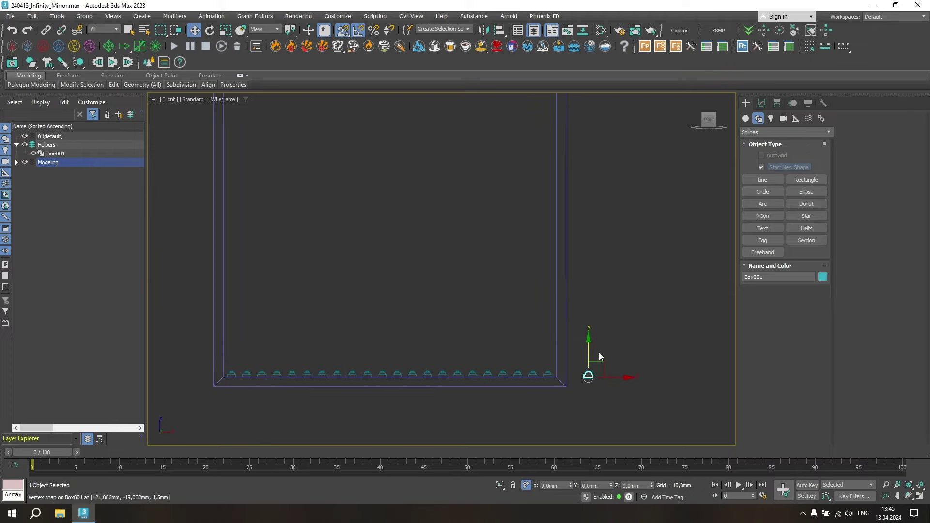
right_click(626, 338)
left_click(669, 306)
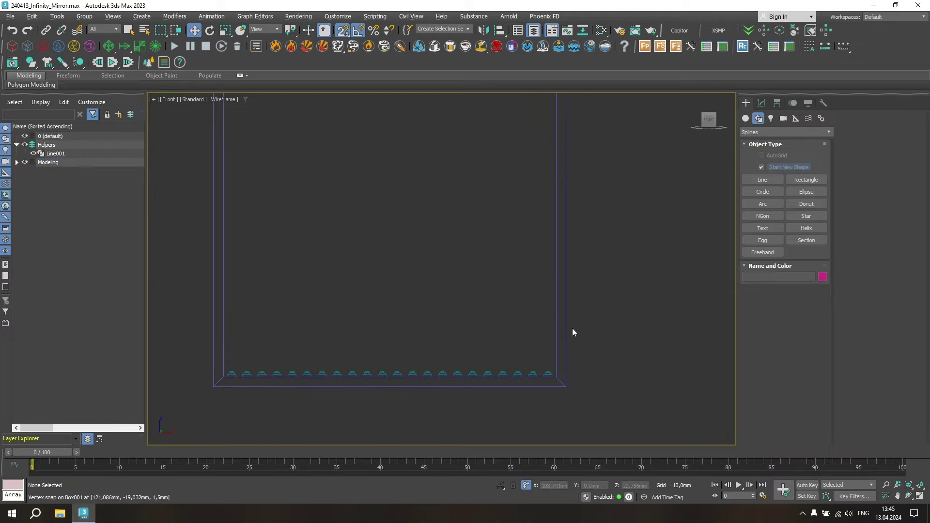
left_click(55, 153)
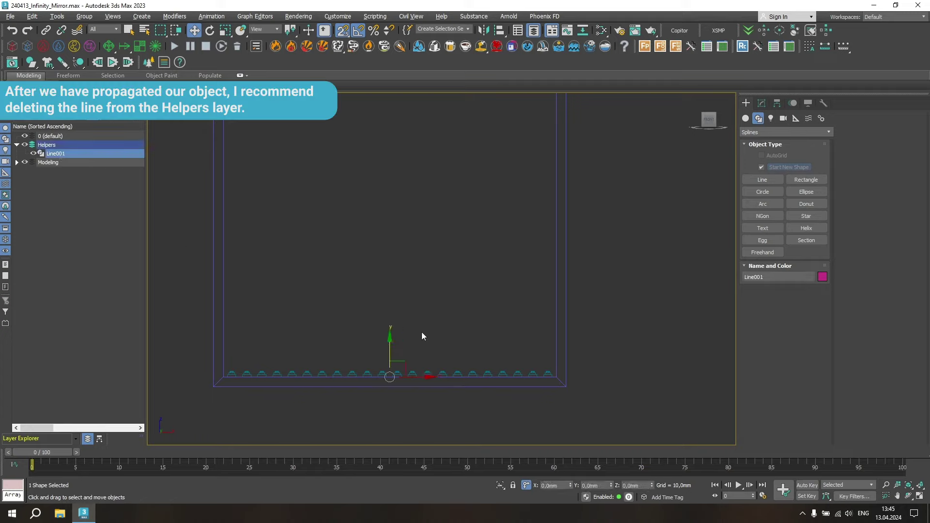
key("Delete")
- Select only the row of LED boxes and hide everything else
scroll(436, 333, "down", 2)
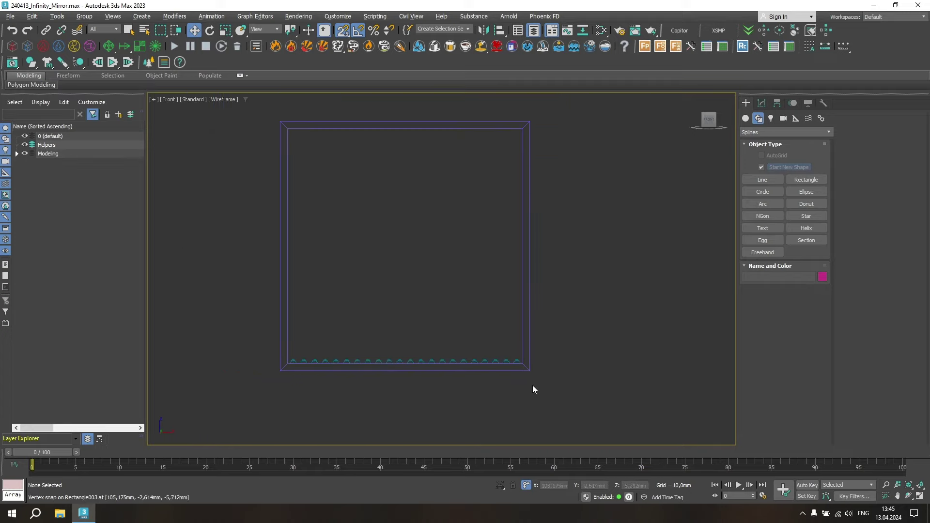
left_click_drag(340, 321, 234, 289)
left_click_drag(252, 115, 448, 186, "alt")
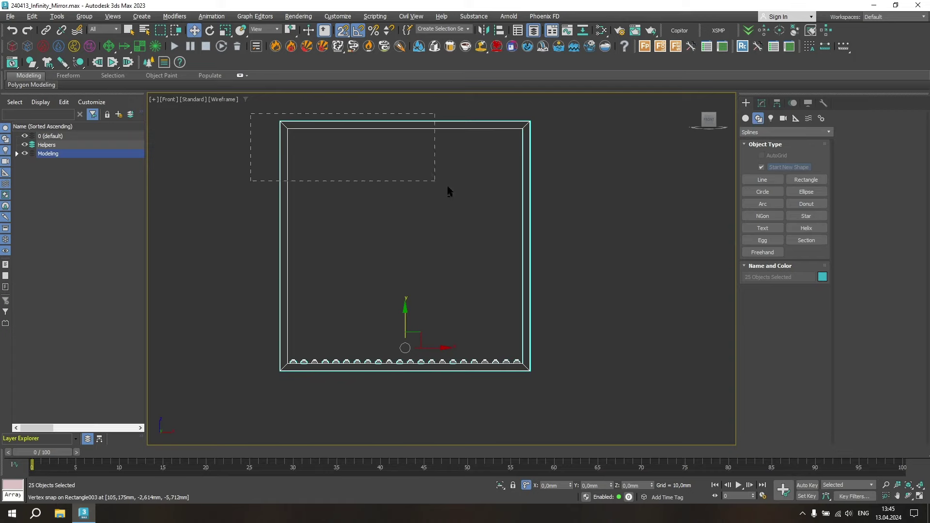
right_click(597, 253)
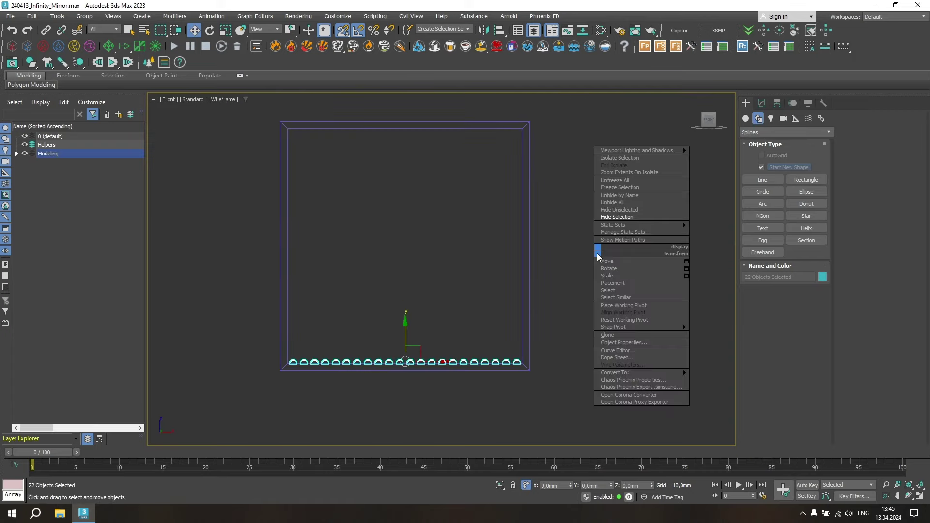
left_click(628, 212)
- Convert Box023 to Editable Poly and attach all other boxes via Attach List
left_click(517, 361)
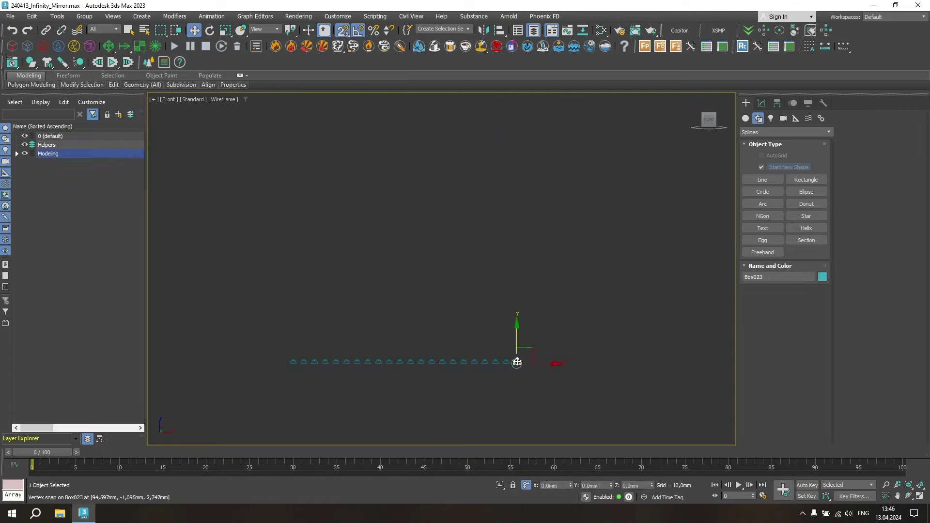
right_click(517, 355)
left_click(625, 479)
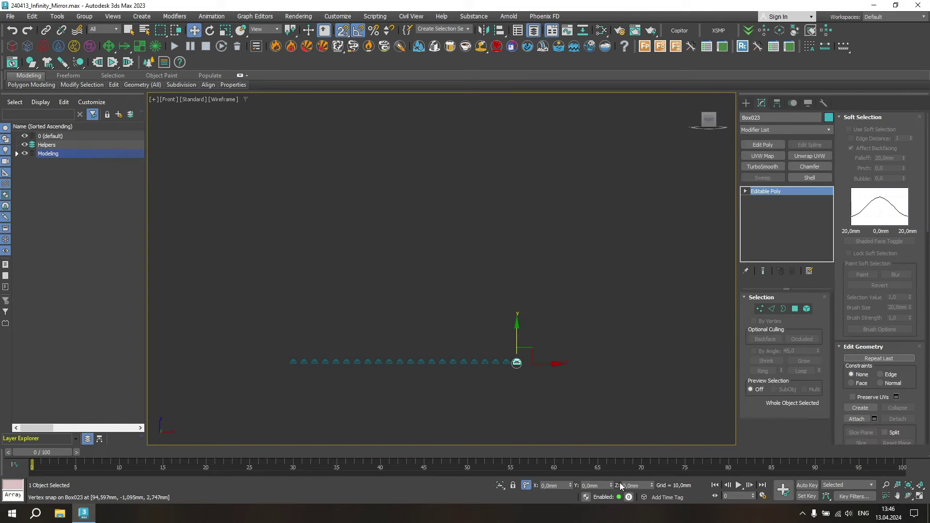
key("alt+w")
key("alt+w")
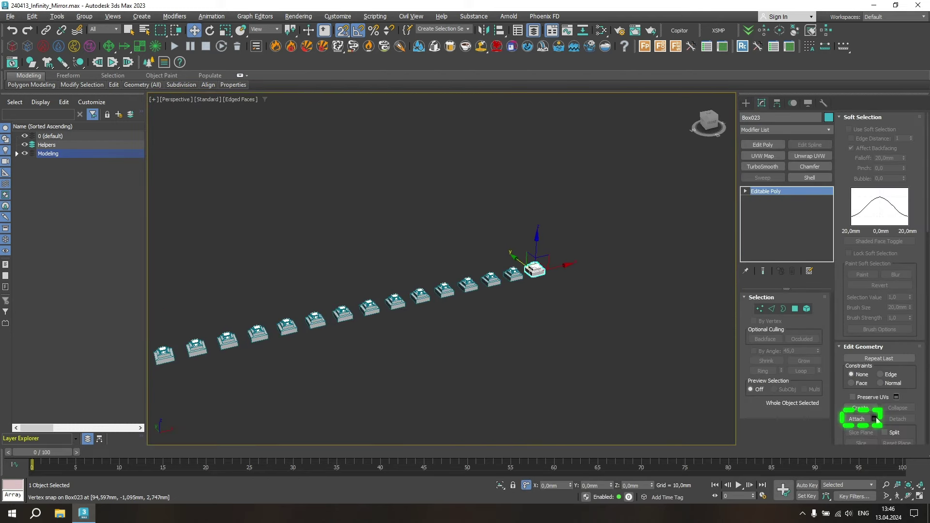
left_click(874, 418)
left_click(173, 190)
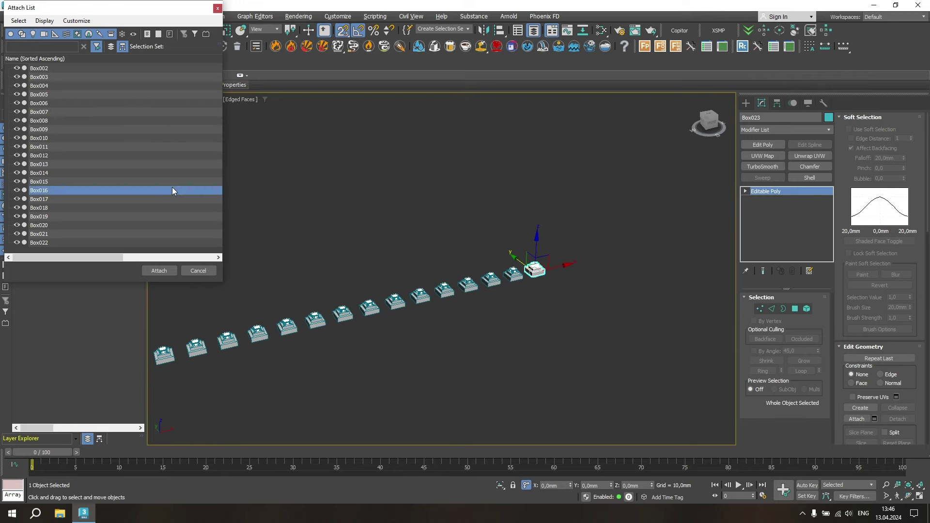
key("ctrl+a")
left_click(170, 273)
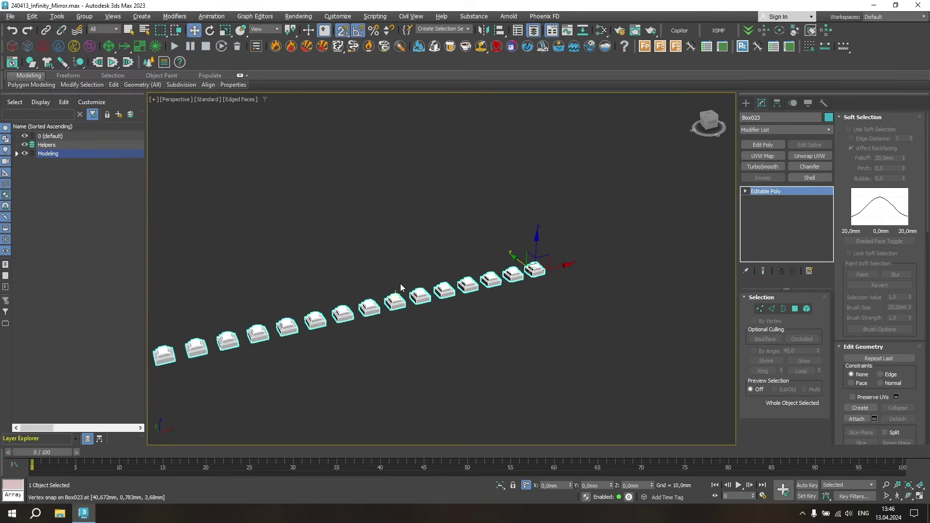
key("alt+w")
key("alt+w")
left_click(384, 240)
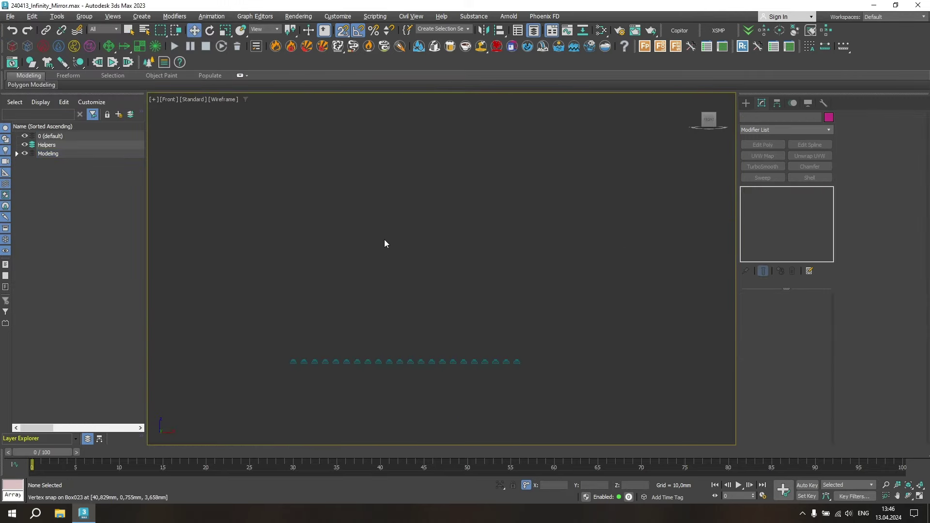
right_click(384, 240)
- Unhide everything and draw a 200 mm plane filling the frame's inner opening
left_click(407, 199)
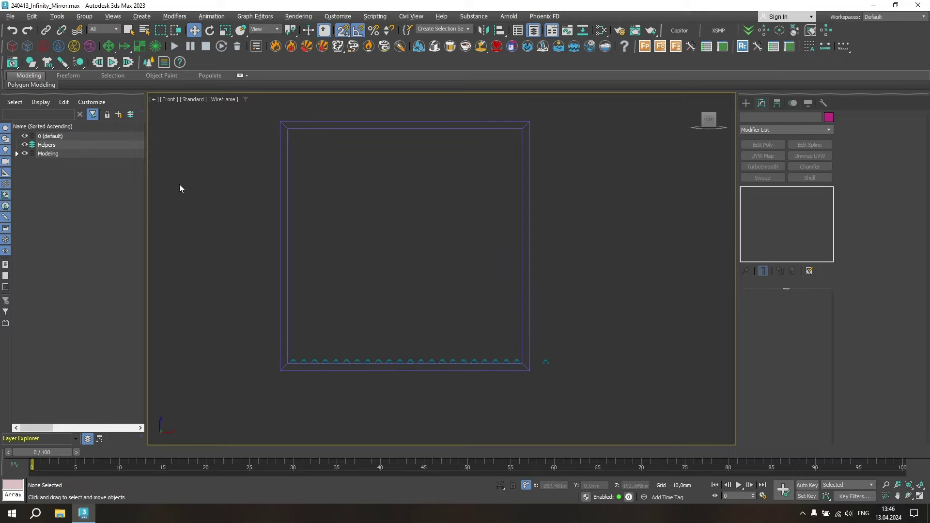
left_click(745, 104)
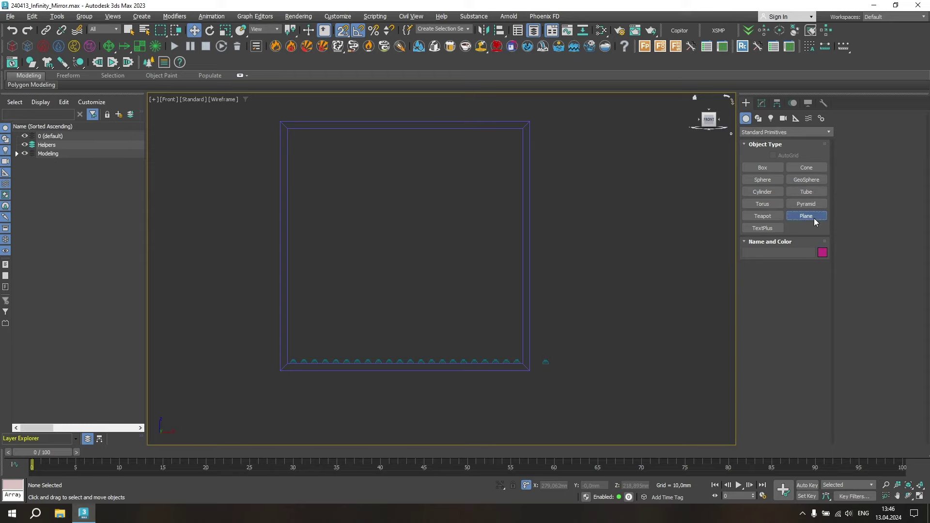
left_click(813, 218)
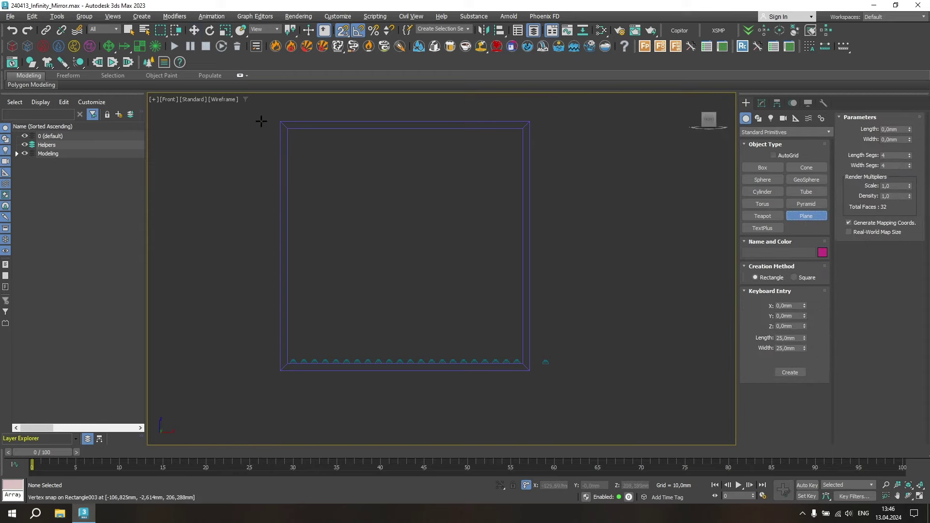
left_click_drag(287, 129, 529, 362)
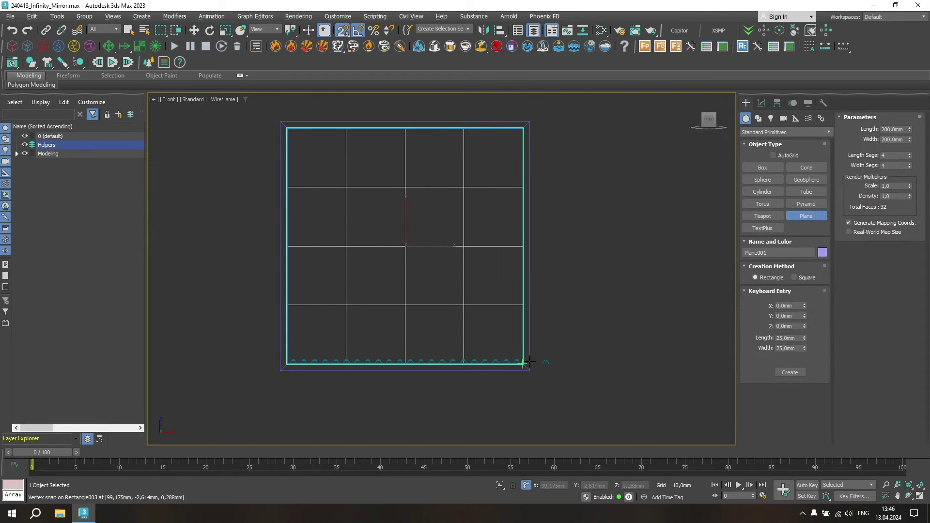
- Give the plane 2 length and 2 width segments, then reselect the LED row
double_click(892, 154)
type("2")
key("Tab")
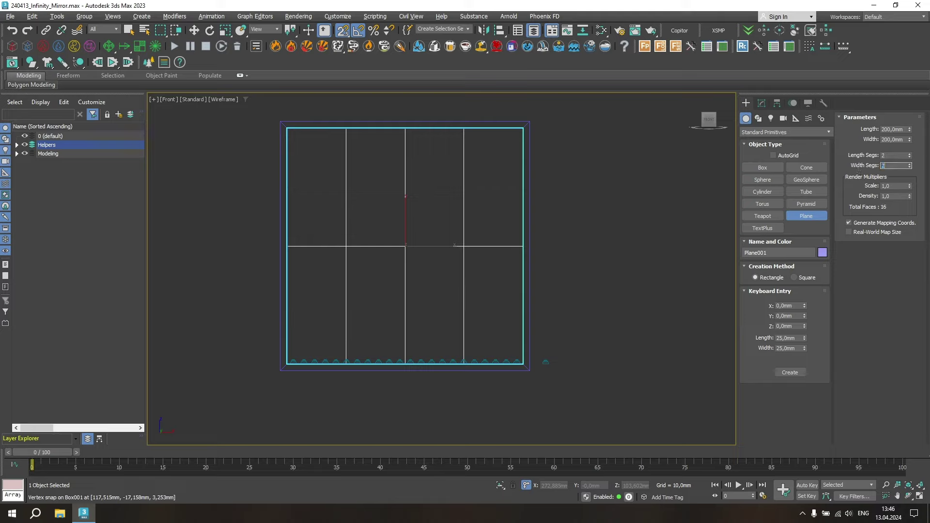
type("2")
key("Return")
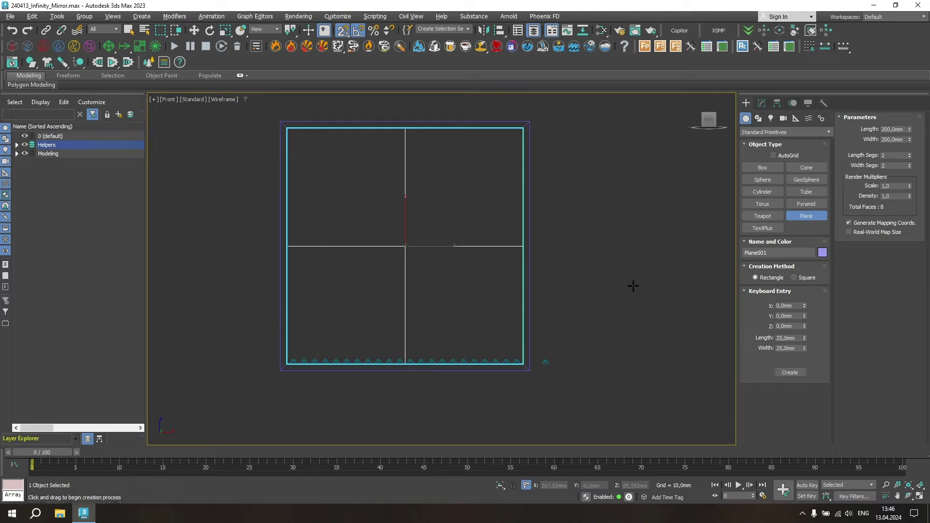
key("w")
left_click(431, 358)
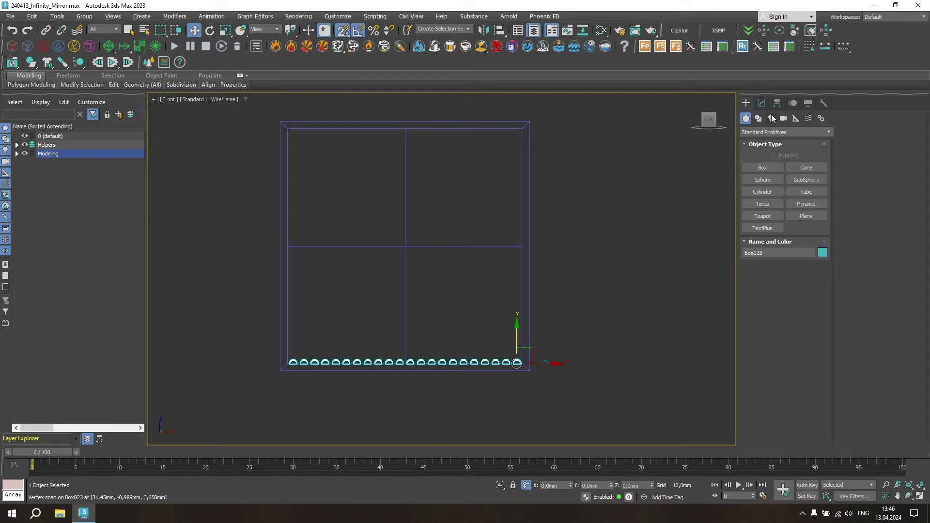
- Move the LED row's pivot to the frame centre using Affect Pivot Only
left_click(761, 102)
left_click(776, 103)
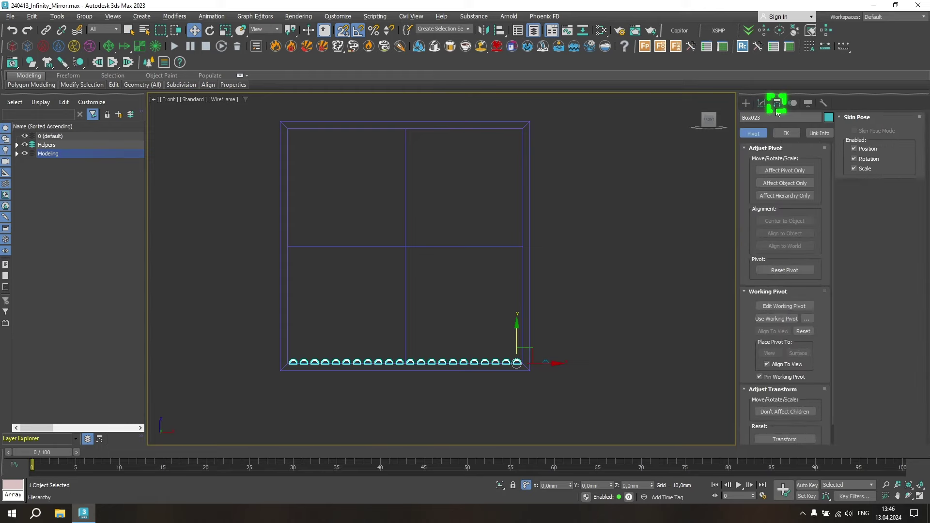
left_click(784, 171)
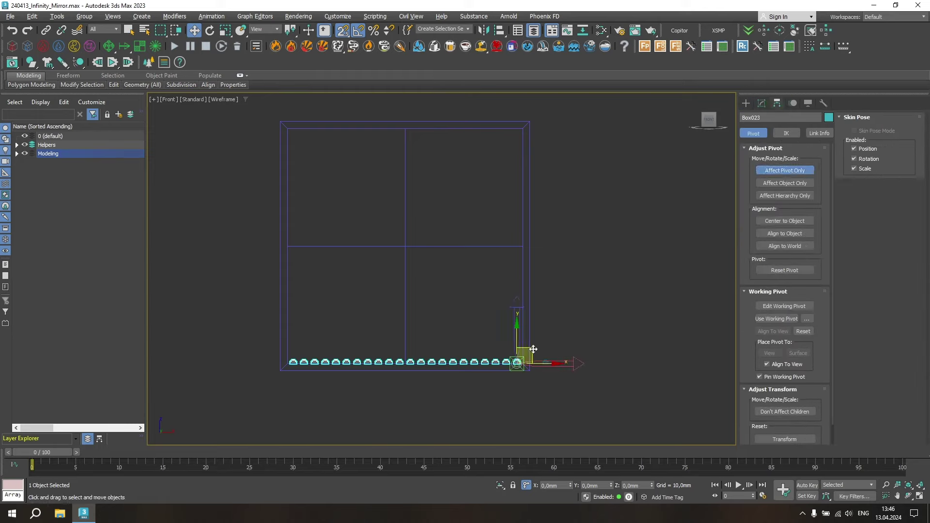
left_click_drag(516, 362, 405, 246)
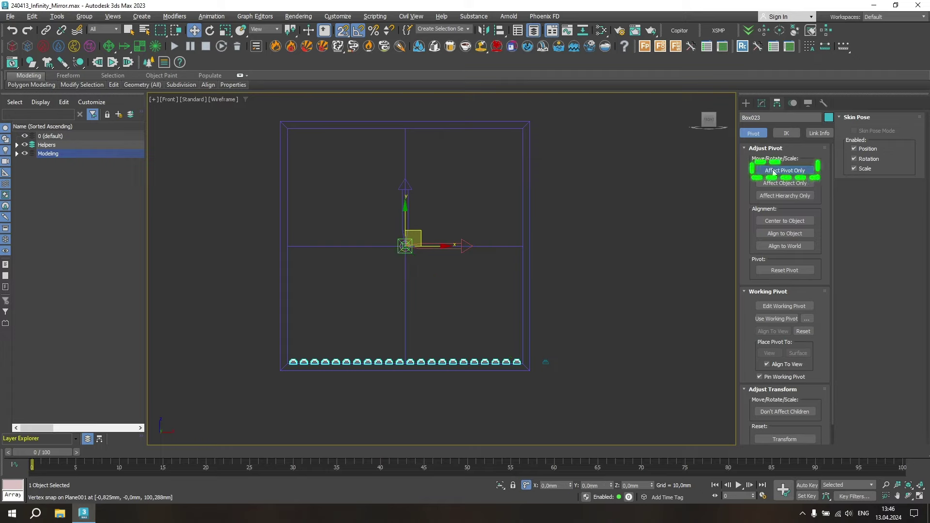
left_click(785, 170)
key("e")
- With angle snap on, Shift-rotate the LED row -90° to create copies
key("a")
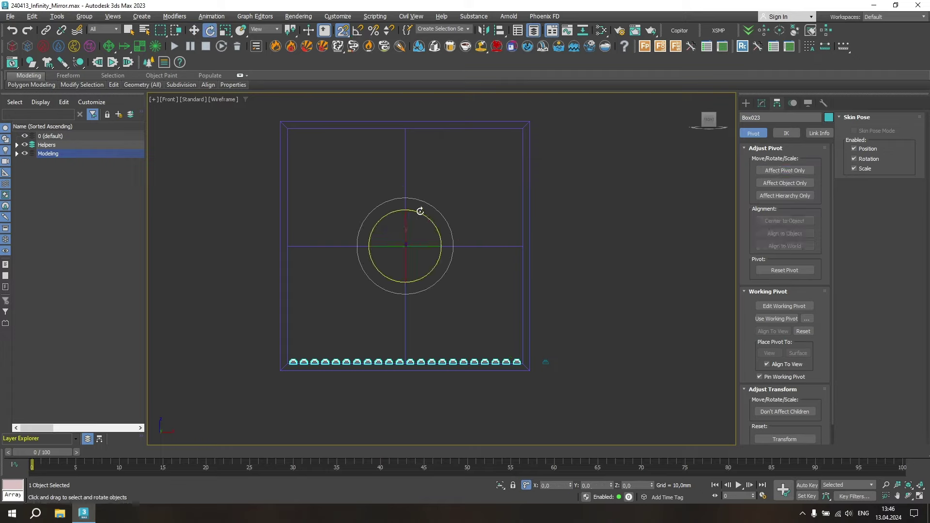
key("s")
key("a")
left_click_drag(420, 212, 466, 209, "shift")
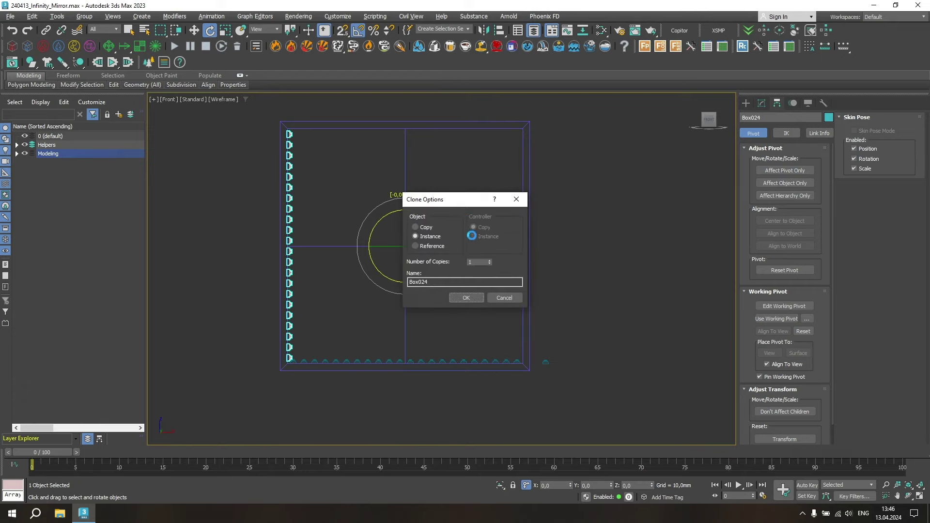
left_click(490, 260)
left_click(415, 227)
left_click(465, 297)
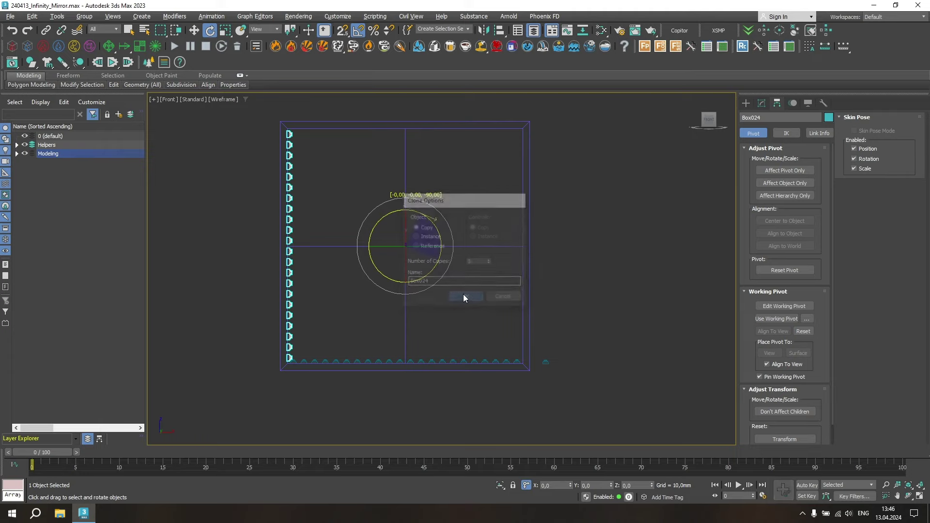
left_click(583, 256)
key("alt+w")
key("alt+w")
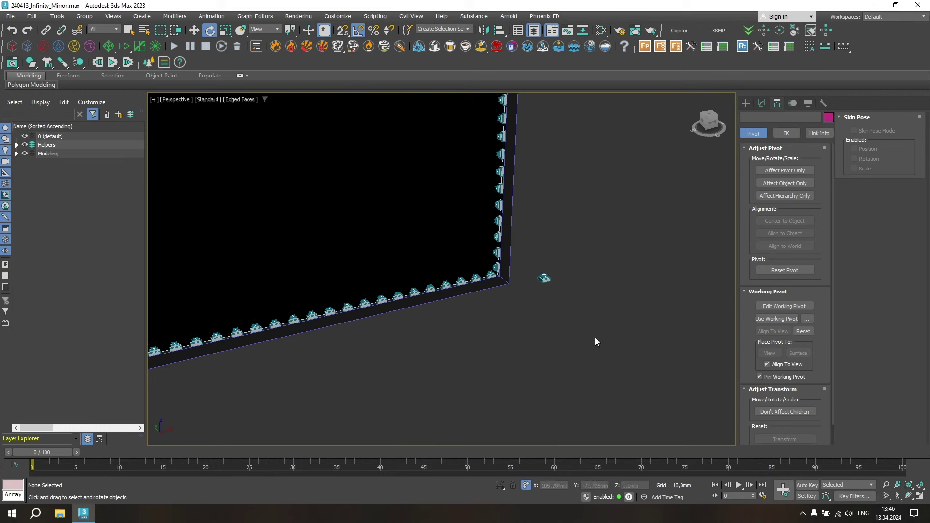
- Select an LED row and start Attach in its Editable Poly settings
scroll(503, 252, "up", 2)
left_click(503, 253)
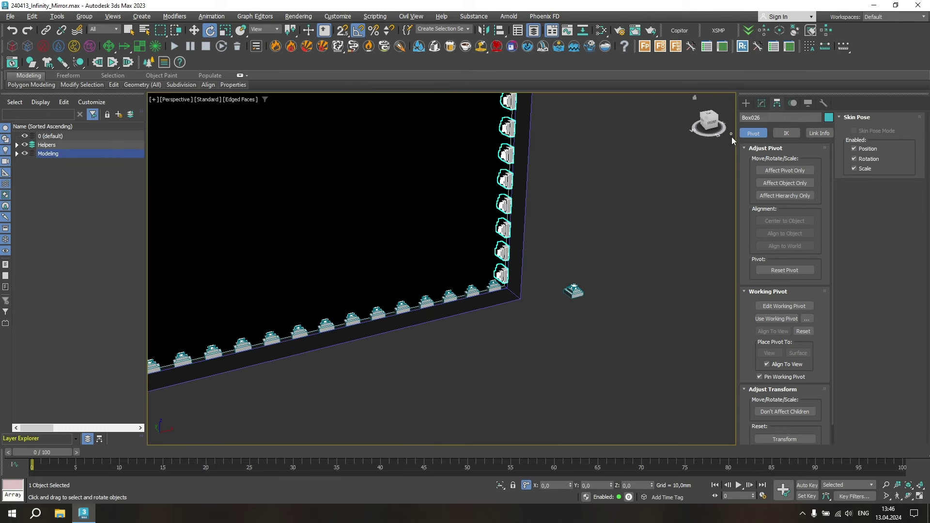
left_click(762, 103)
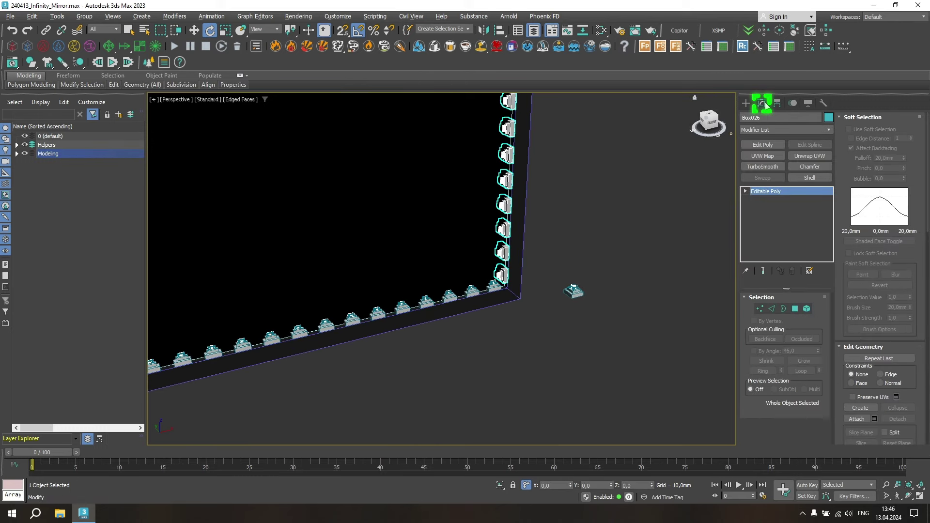
left_click(856, 418)
- Pick the other LED rows to merge them into Box026, then deselect
scroll(493, 285, "down", 3)
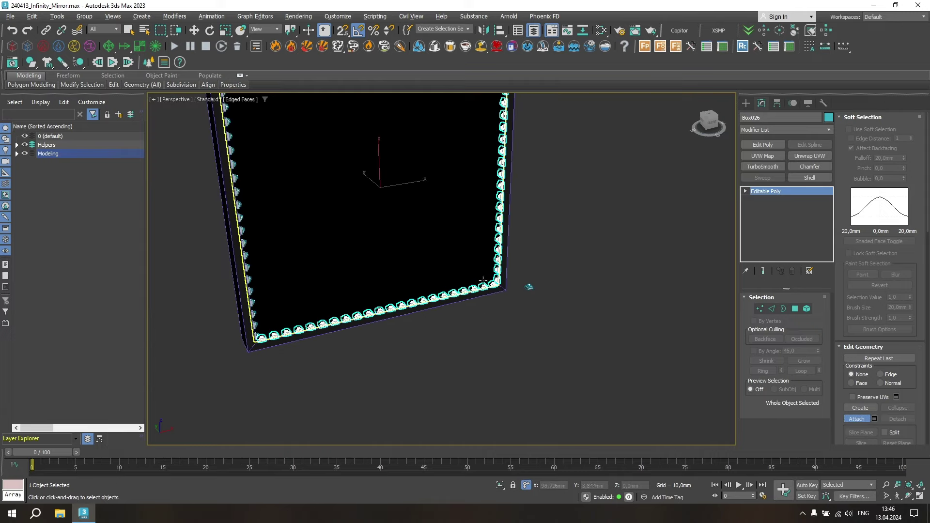
middle_click_drag(535, 305, 366, 230, "alt")
scroll(336, 169, "up", 3)
middle_click_drag(336, 169, 400, 243, "alt")
scroll(368, 203, "down", 2)
scroll(411, 202, "up", 1)
scroll(411, 202, "up", 2)
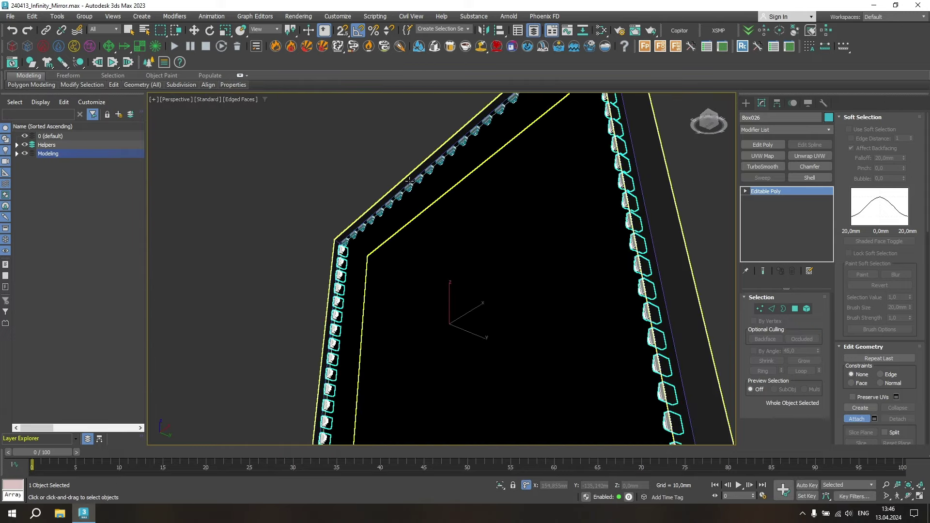
left_click(858, 419)
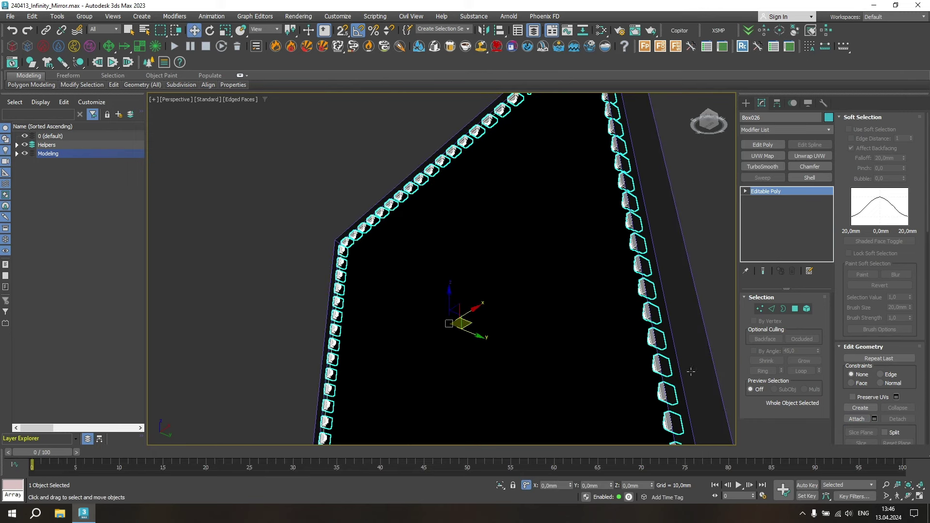
mouse_move(461, 322)
middle_mouse_down("alt")
mouse_move(598, 332)
mouse_move(539, 288)
middle_mouse_up("alt")
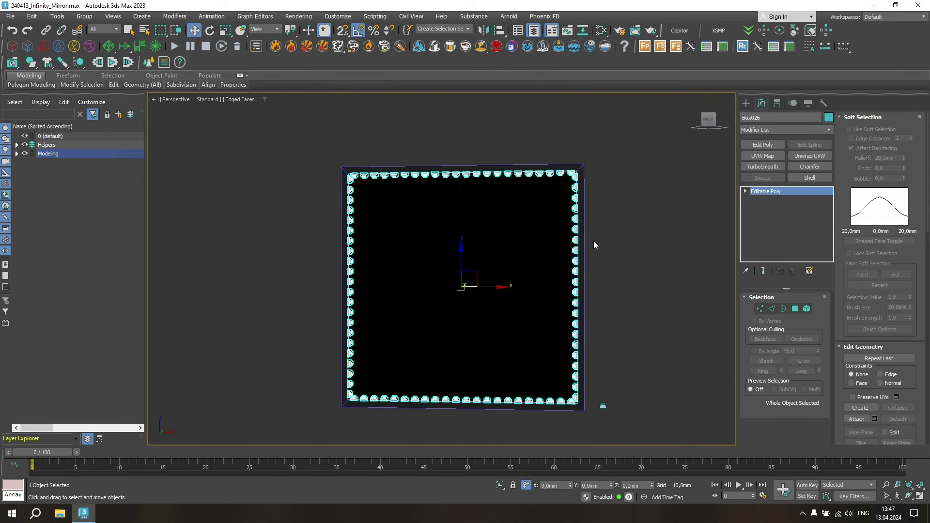
left_click(162, 200)
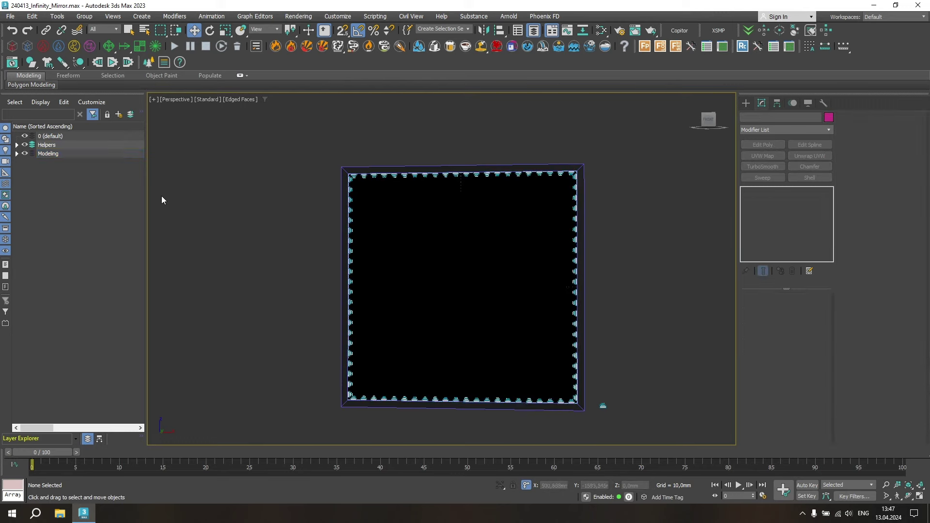
- Delete Plane001 and hide the Helpers layer
left_click(17, 145)
left_click(57, 154)
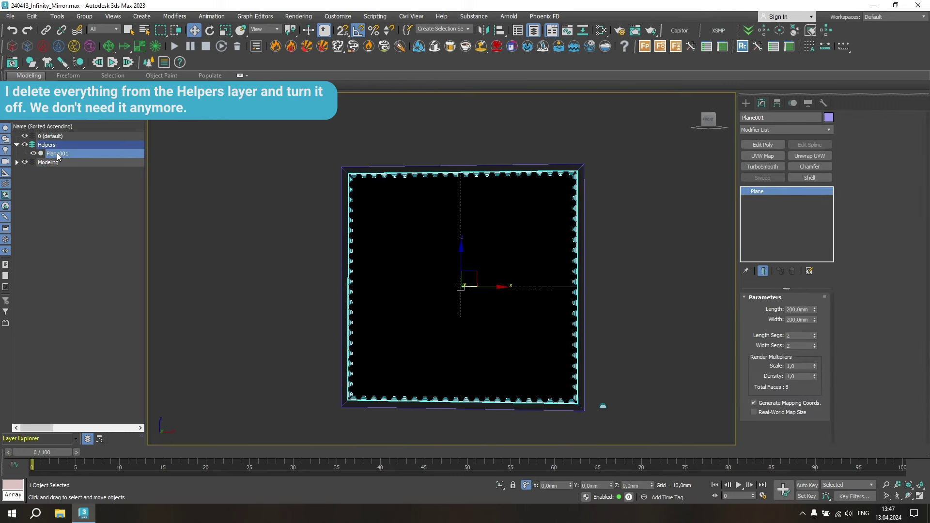
key("Delete")
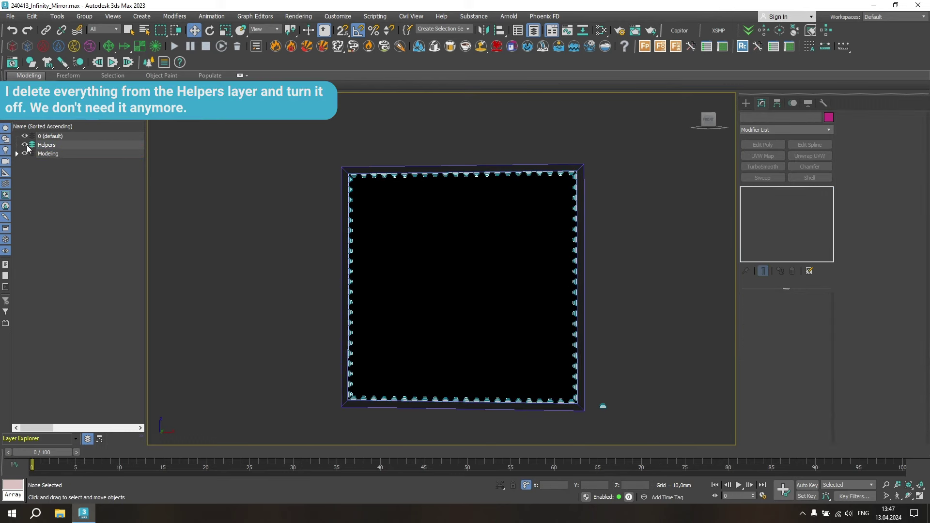
left_click(26, 145)
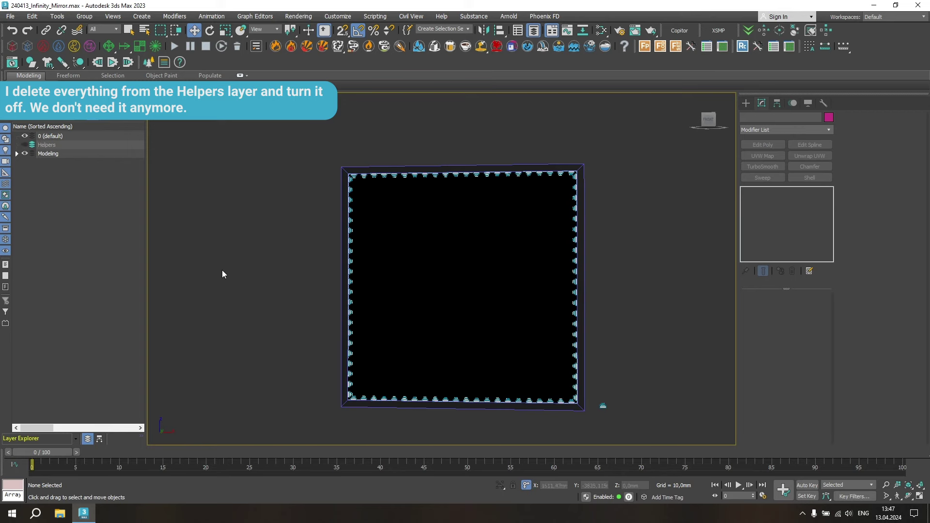
- Align the combined LED object to the mirror frame
left_click(575, 180)
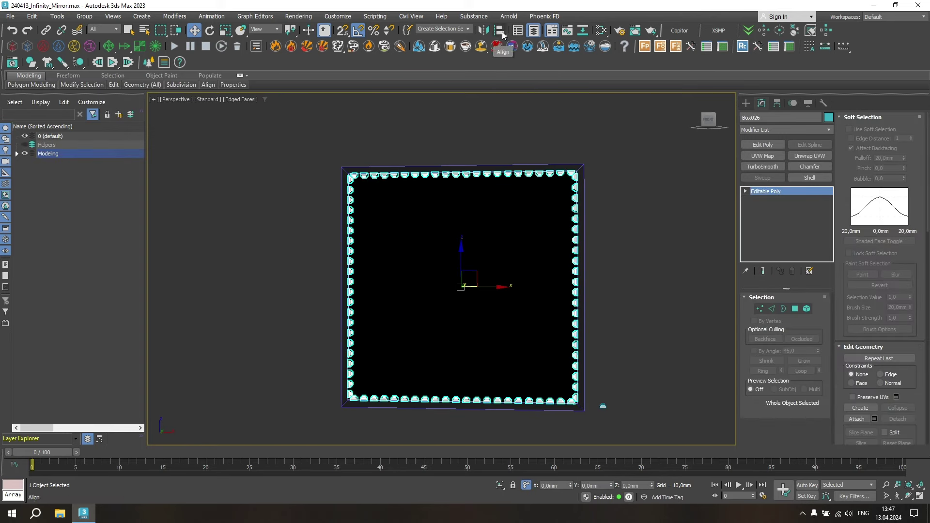
left_click(501, 32)
left_click(461, 291)
left_click(469, 336)
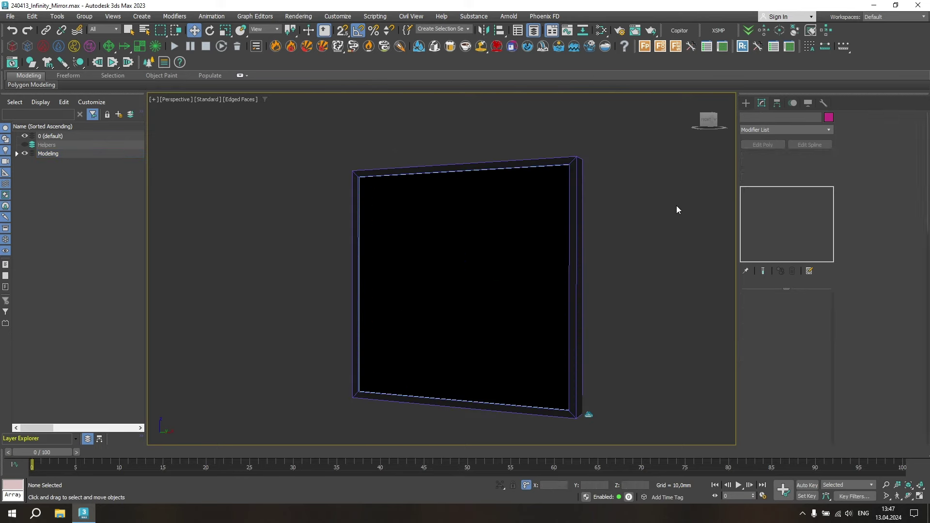
- Select the frame and check the LED ring's centring in Top and Perspective views
left_click(588, 415)
right_click(628, 328)
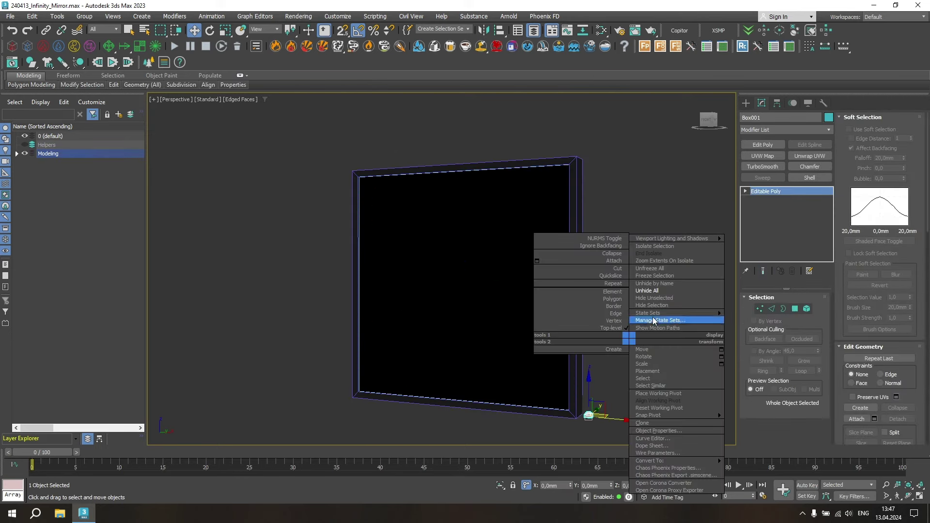
left_click(658, 310)
key("alt+w")
left_click(341, 214)
key("alt+w")
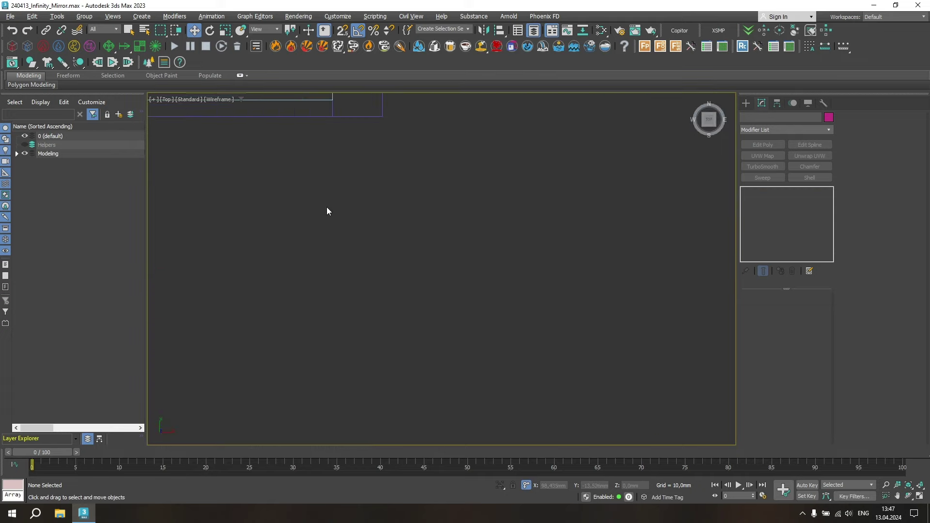
middle_click_drag(541, 241, 502, 284)
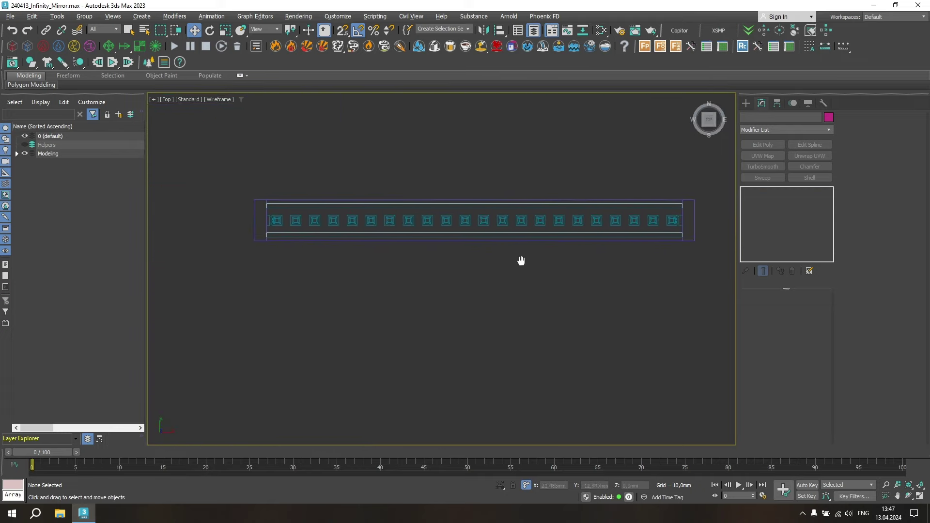
key("alt+w")
left_click(515, 295)
key("alt+w")
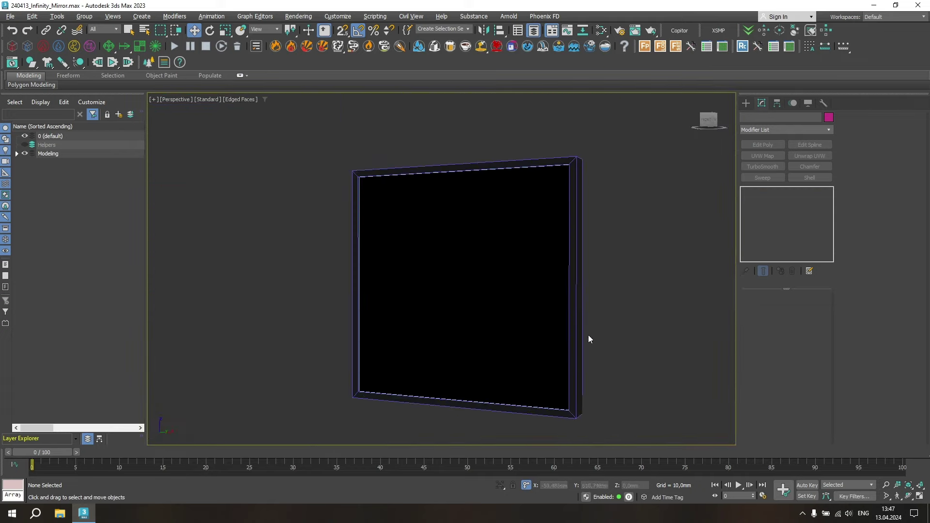
middle_click_drag(588, 336, 470, 305, "alt")
- Turn off Visible to Camera in the front mirror Rectangle001's Object Properties
left_click(399, 288)
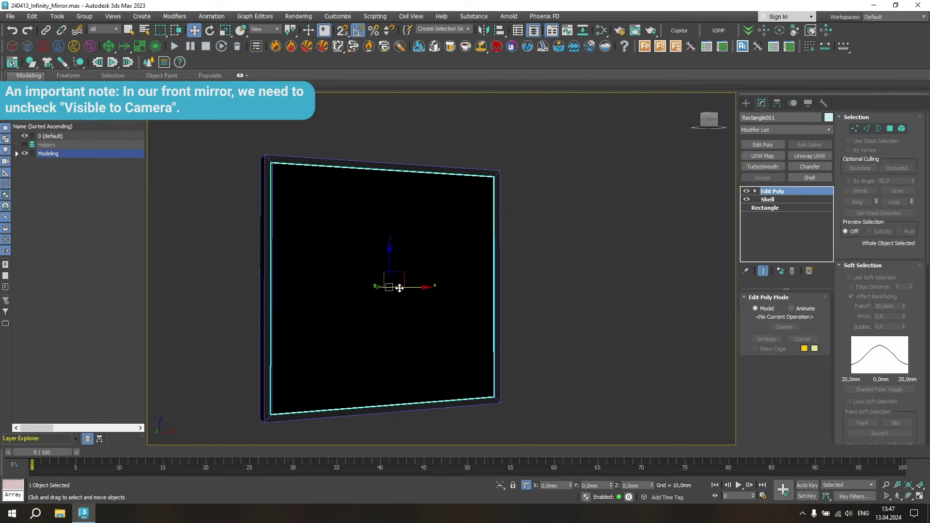
mouse_move(365, 278)
middle_mouse_down("alt")
mouse_move(473, 275)
mouse_move(389, 275)
middle_mouse_up("alt")
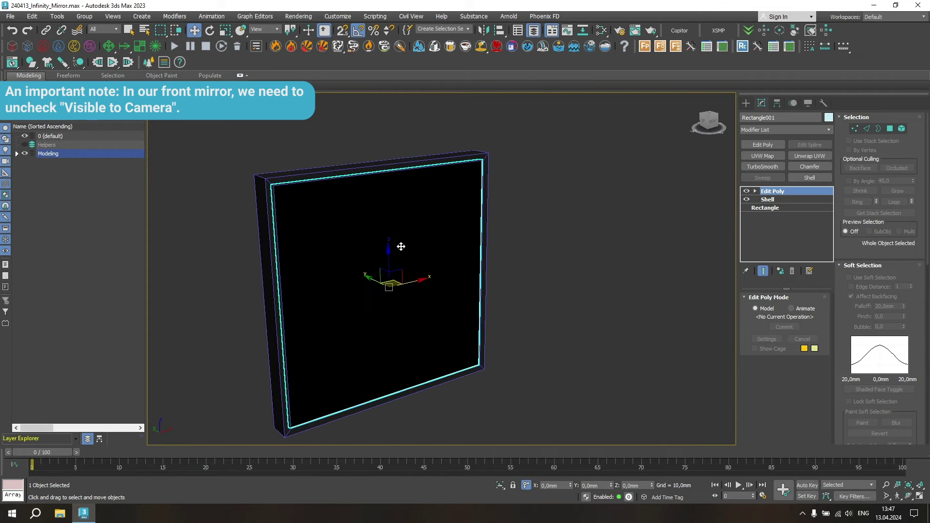
right_click(401, 247)
left_click(459, 341)
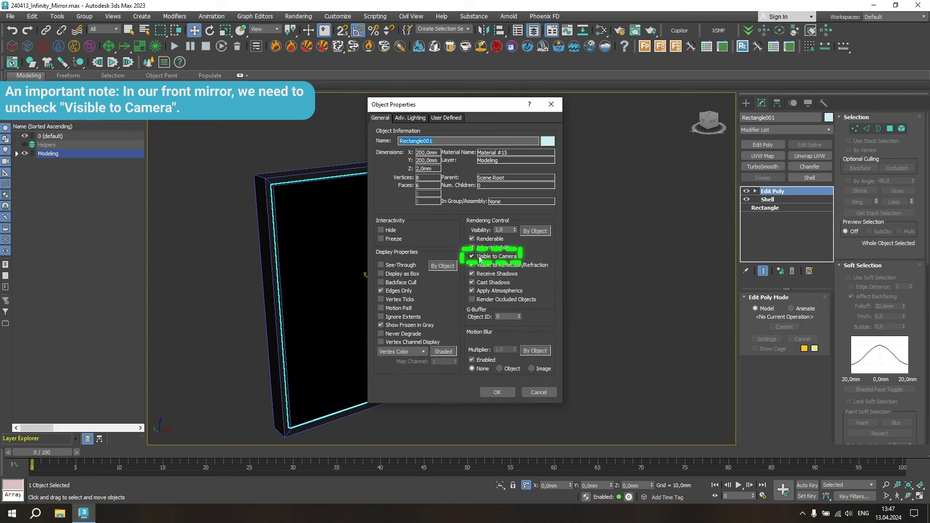
left_click(478, 257)
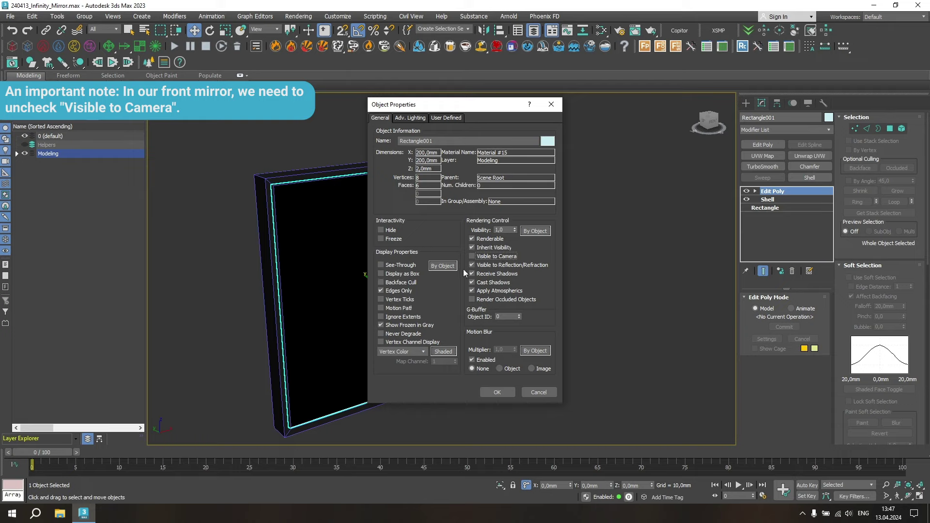
left_click(498, 395)
- Deselect the mirror and orbit to a frontal view of the frame with the safe frame shown
left_click(504, 297)
mouse_move(504, 297)
middle_mouse_down("alt")
mouse_move(476, 283)
mouse_move(515, 312)
mouse_move(506, 321)
middle_mouse_up("alt")
key("shift+f")
scroll(498, 355, "up", 1)
- Zoom in and pan to centre the frame in the viewport
scroll(498, 355, "up", 2)
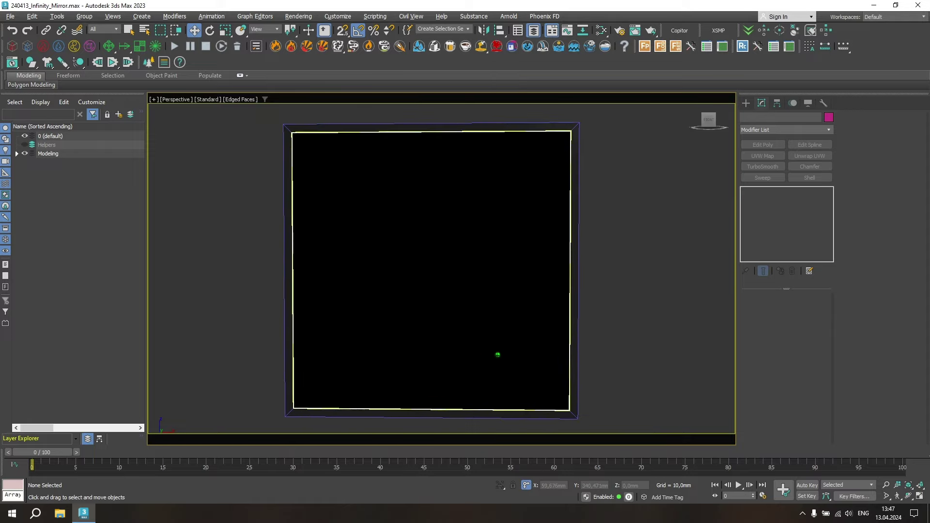
scroll(497, 355, "up", 1)
middle_click_drag(606, 322, 611, 320)
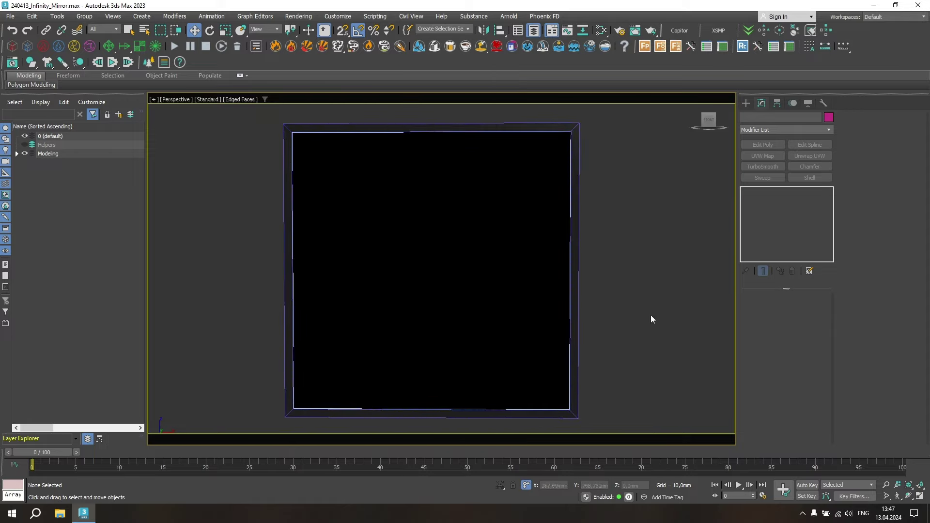
- Enable Corona's Direct visibility override in Scene settings and start an interactive render
key("F10")
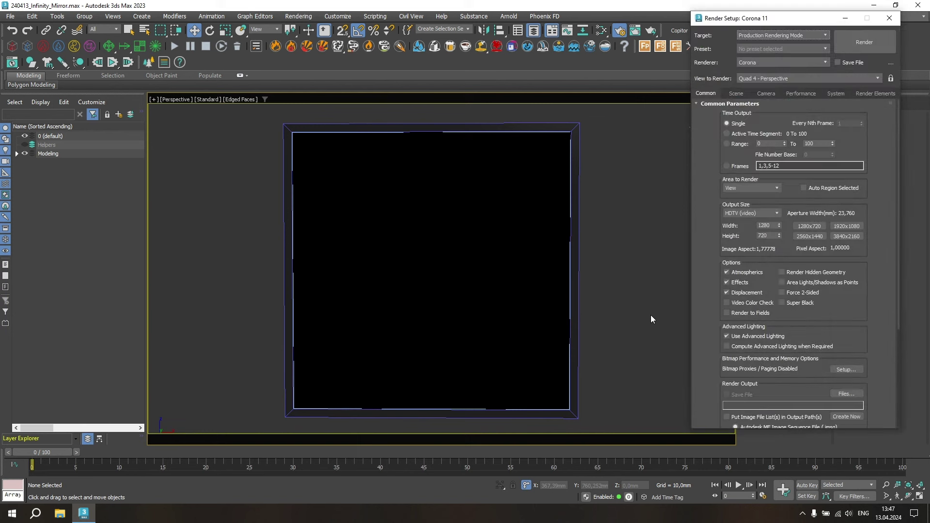
left_click(736, 94)
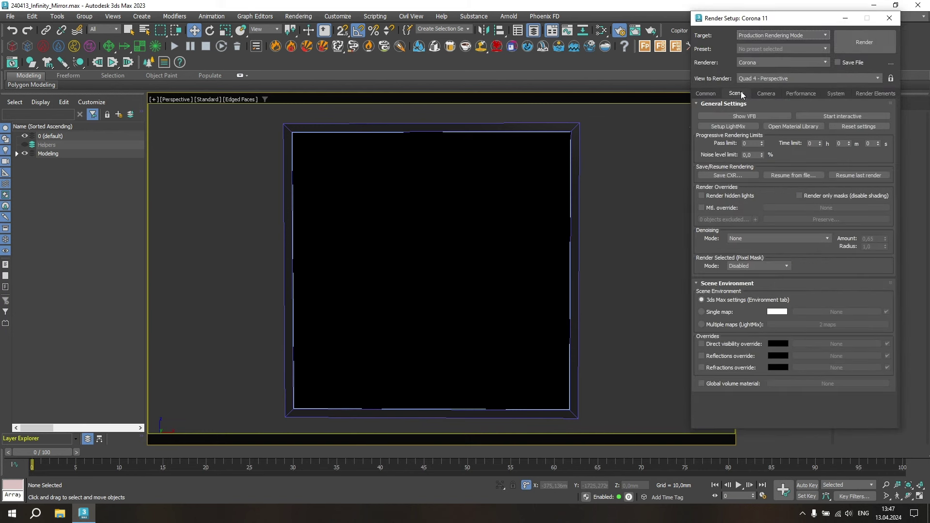
left_click(714, 346)
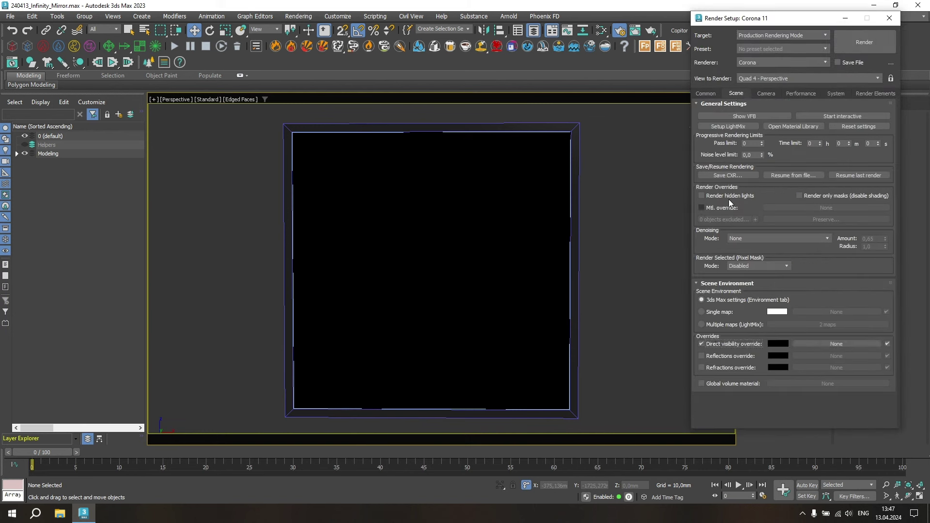
left_click(831, 117)
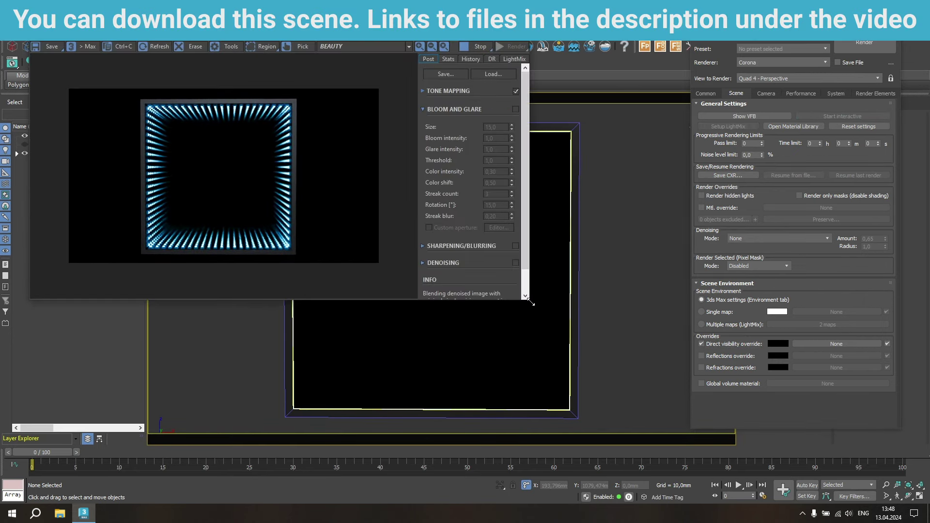
- Drag the Corona VFB's corner outward to show the blue infinity tunnel render larger
left_click_drag(530, 301, 711, 455)
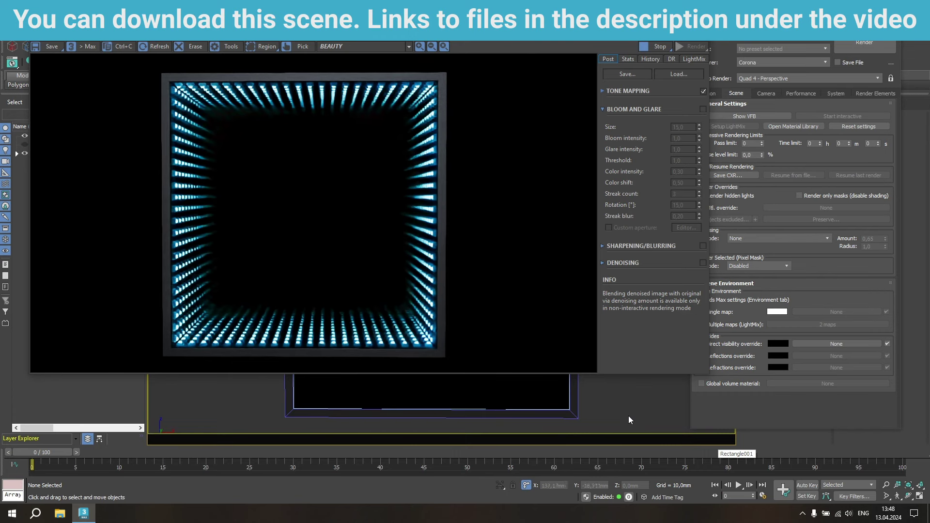